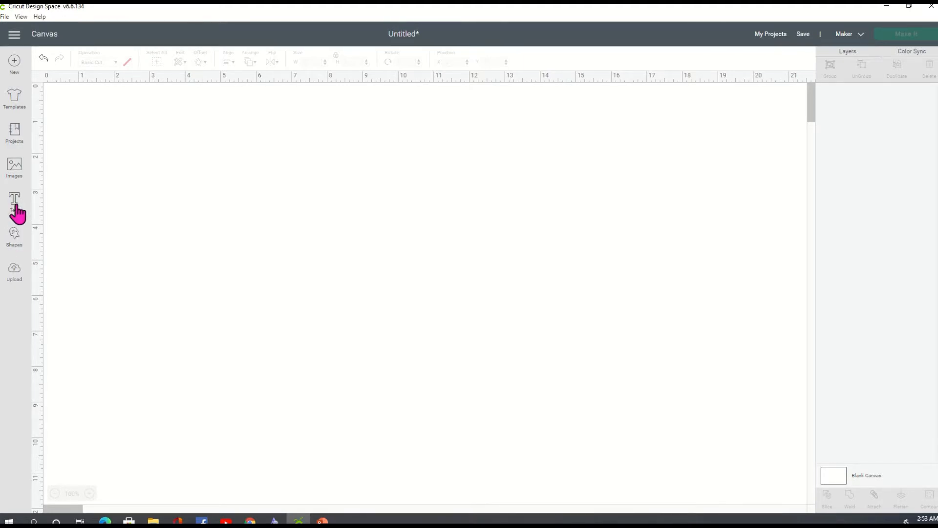
Step: Add a 'Doris' text layer in Kiss Boom Italic and nudge it near the top-left
left_click(14, 205)
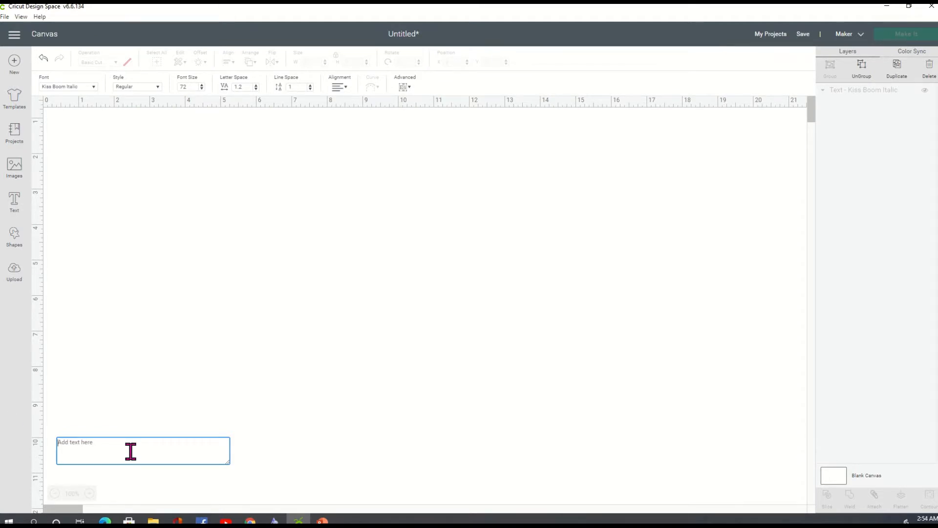
type("Doris")
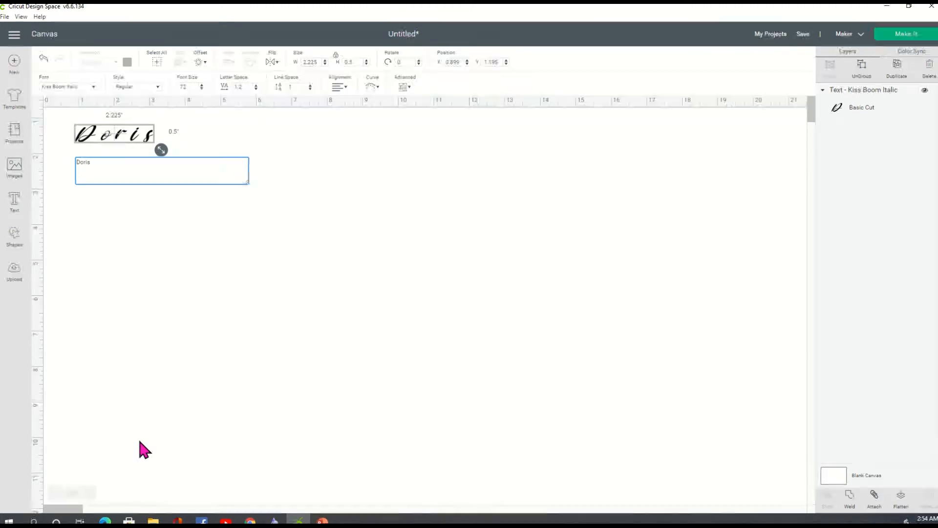
left_click(247, 313)
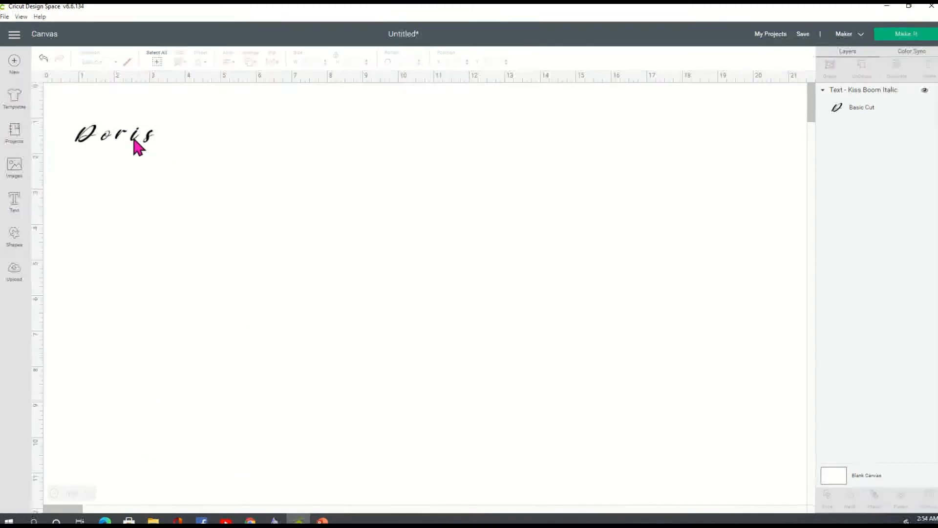
left_click_drag(134, 146, 137, 147)
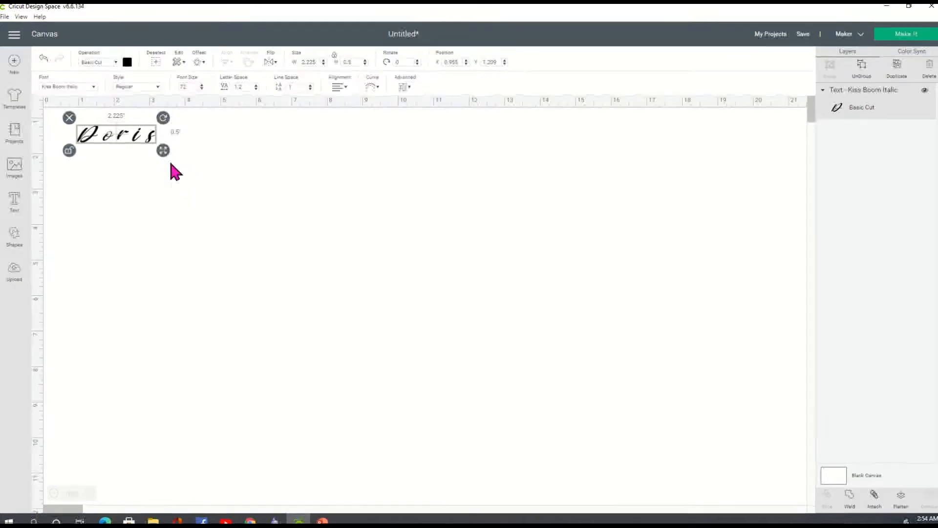
Step: Resize the Doris text to about 10 inches wide
left_click_drag(165, 153, 357, 233)
left_click(402, 230)
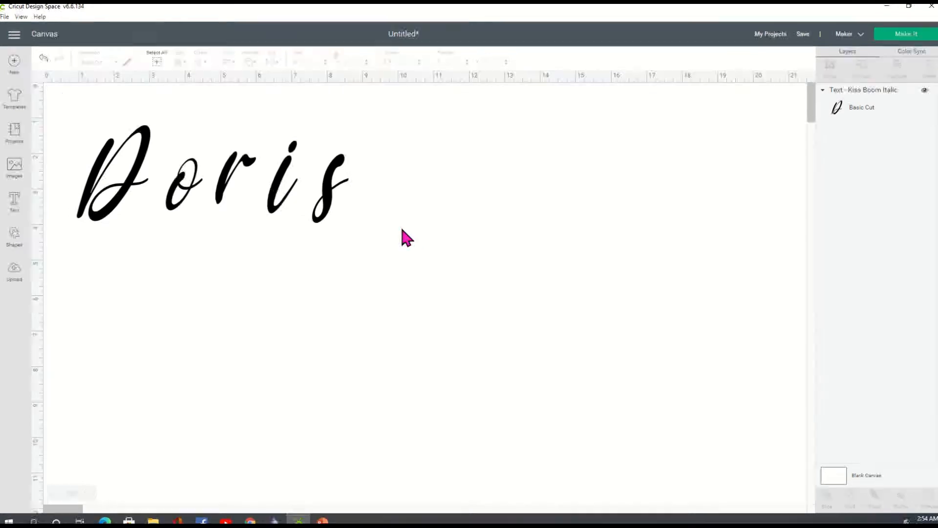
left_click(230, 189)
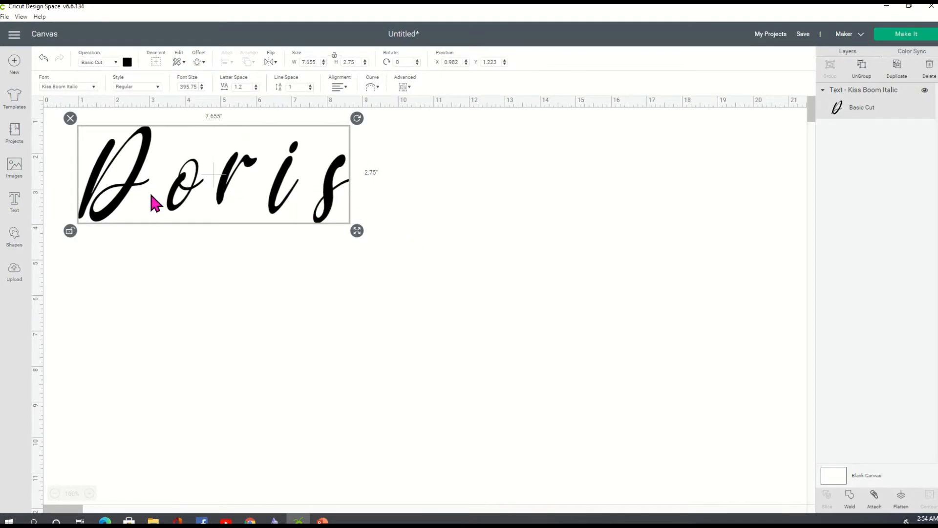
left_click_drag(357, 231, 179, 168)
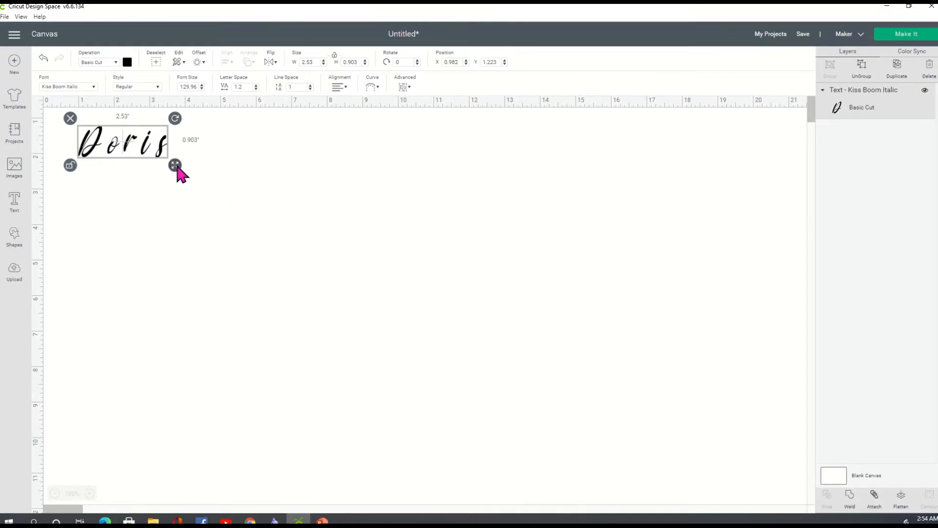
left_click_drag(176, 166, 448, 333)
left_click(462, 283)
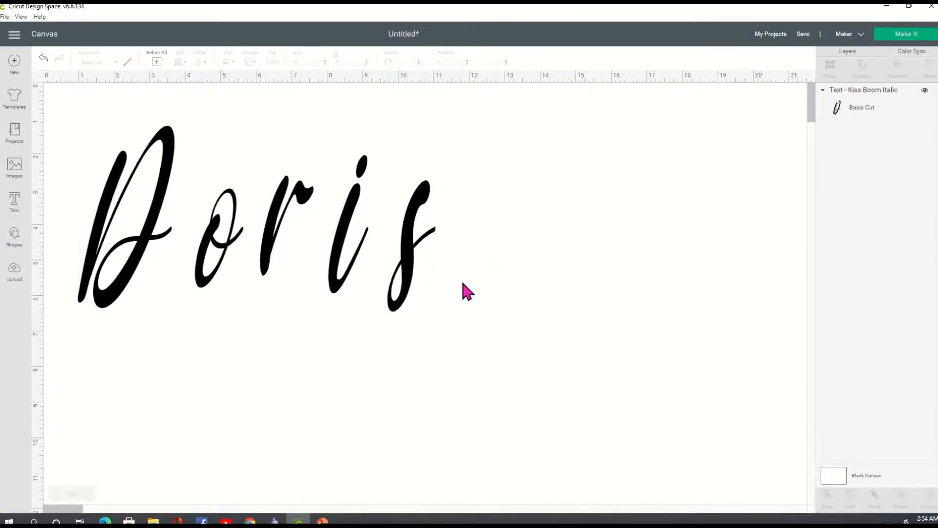
left_click(413, 274)
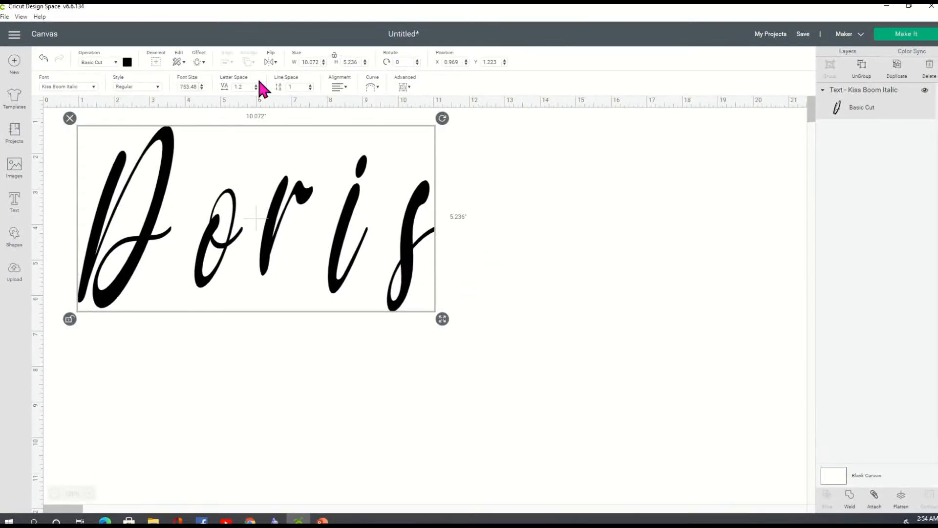
Step: Duplicate Doris and place the copy directly below the original
right_click(270, 212)
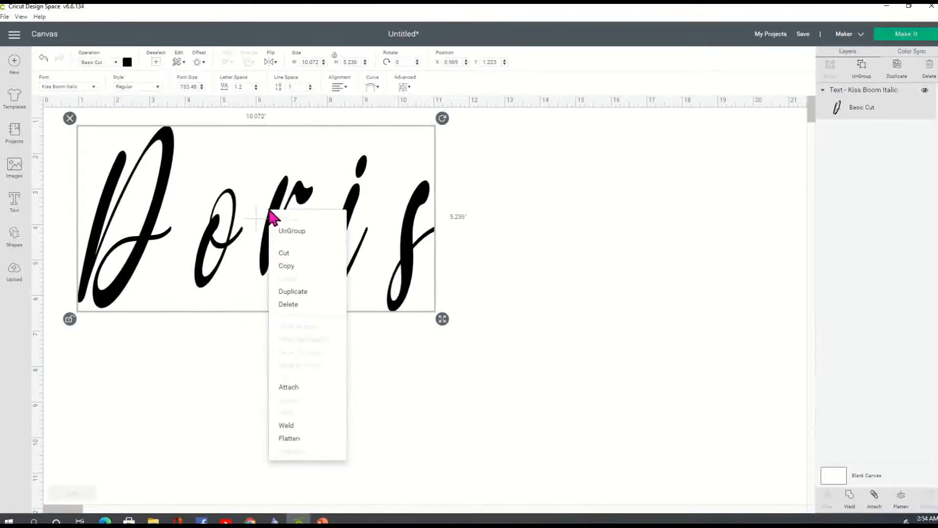
left_click(293, 291)
left_click_drag(295, 228, 274, 419)
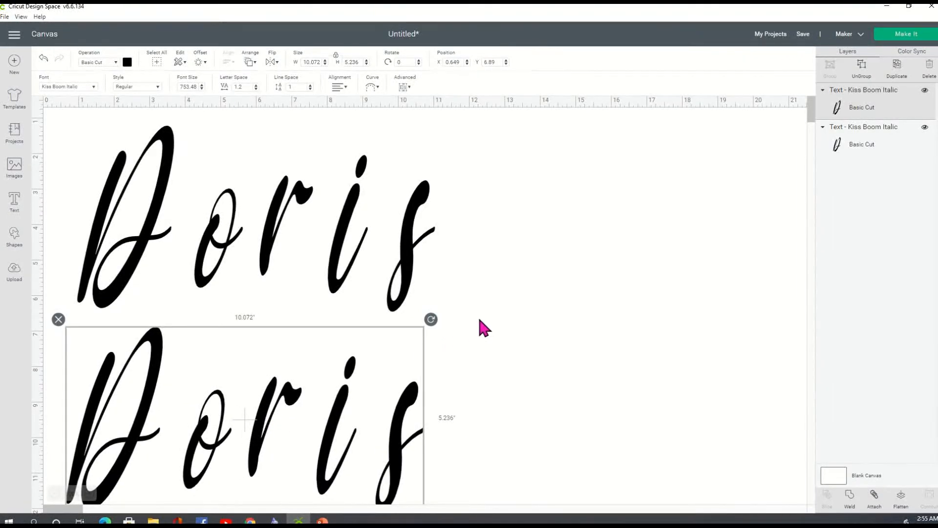
left_click(459, 336)
Step: Tighten the upper Doris letter spacing to -1.3, about 6 in wide, and add a new text box
left_click(359, 224)
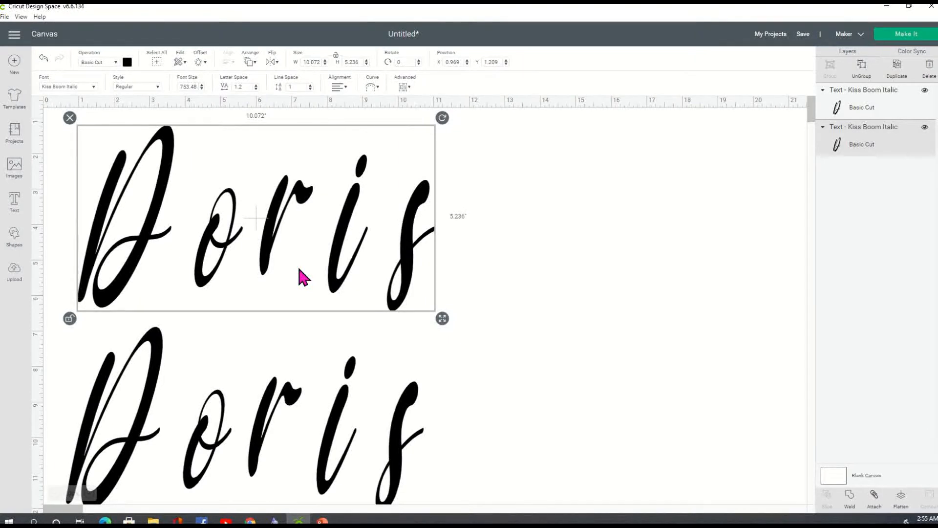
left_click(255, 89)
left_click(255, 88)
left_click(254, 89)
left_click(255, 89)
left_click(254, 88)
left_click(255, 89)
left_click(254, 89)
left_click(254, 89)
left_click(255, 89)
left_click(255, 89)
left_click(254, 89)
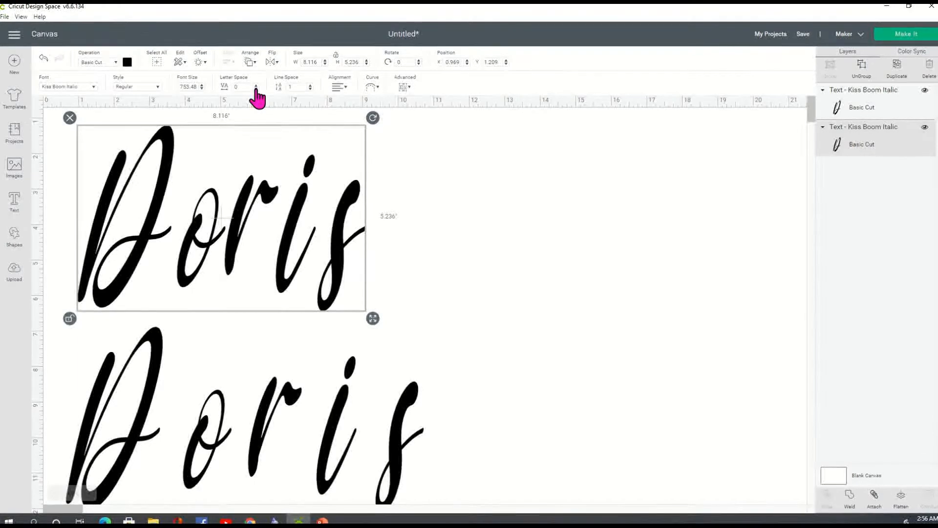
left_click(256, 89)
left_click(255, 89)
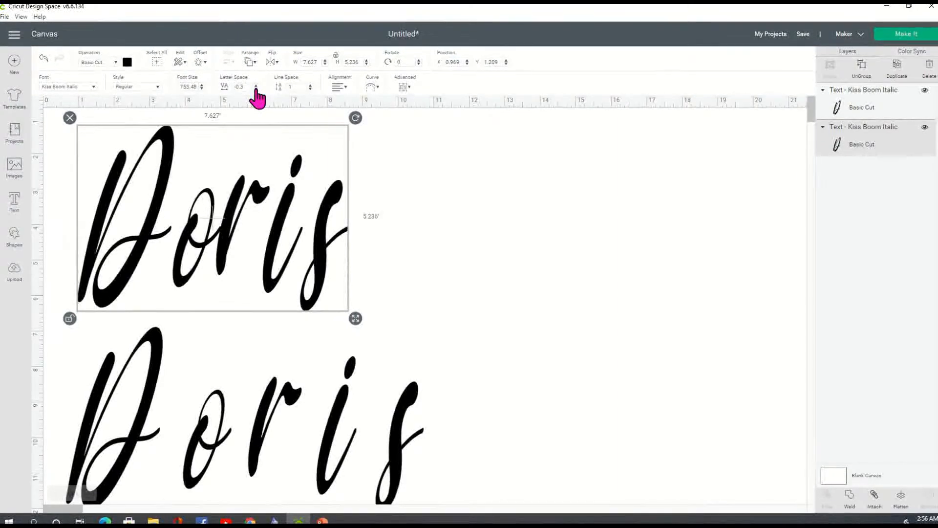
left_click(256, 89)
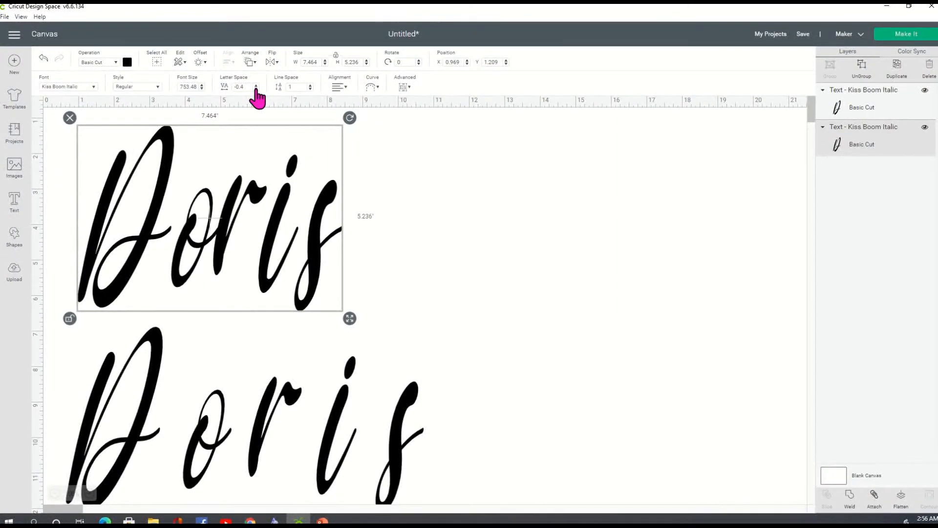
left_click(256, 89)
left_click(255, 89)
left_click(256, 89)
left_click(256, 89)
left_click(256, 89)
left_click(256, 89)
left_click(255, 89)
left_click(255, 89)
left_click(256, 89)
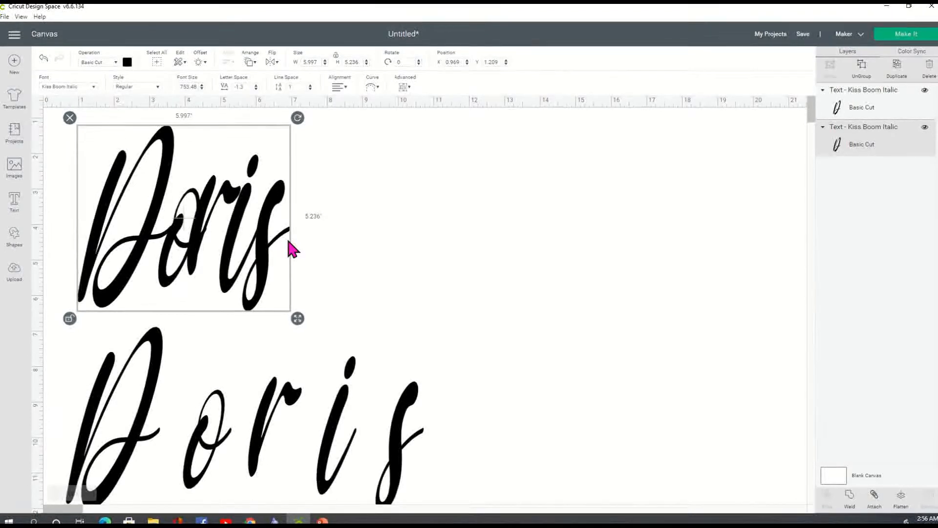
left_click(14, 206)
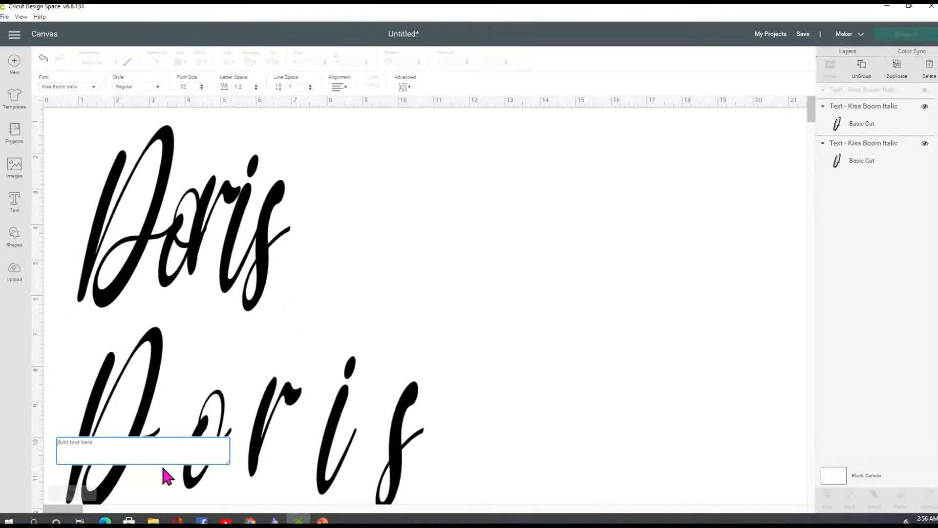
Step: Type a small 'Doris' in the new text box and move it right of the large words
type("Doris")
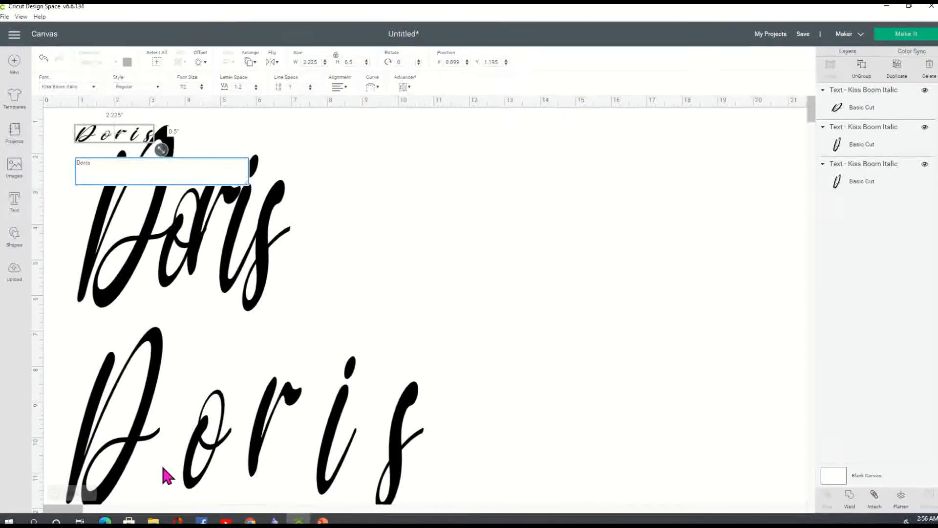
left_click(414, 268)
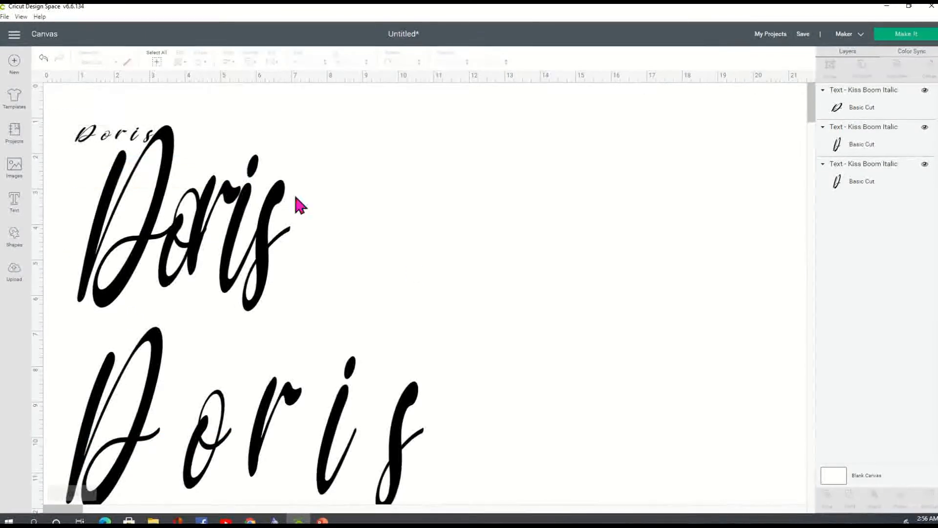
left_click(118, 144)
left_click_drag(415, 166, 478, 171)
left_click(496, 241)
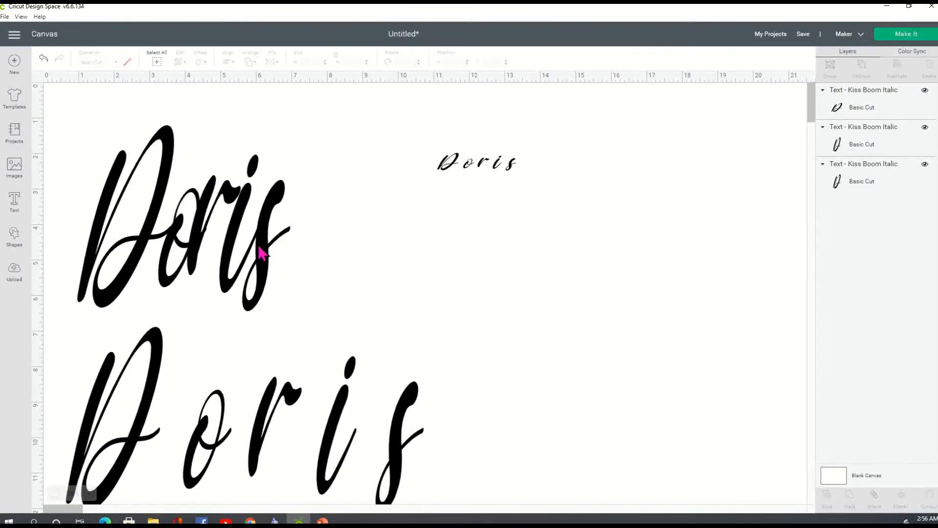
Step: Recolour the upper Doris to the gold Material color, replacing a trial red
left_click(228, 230)
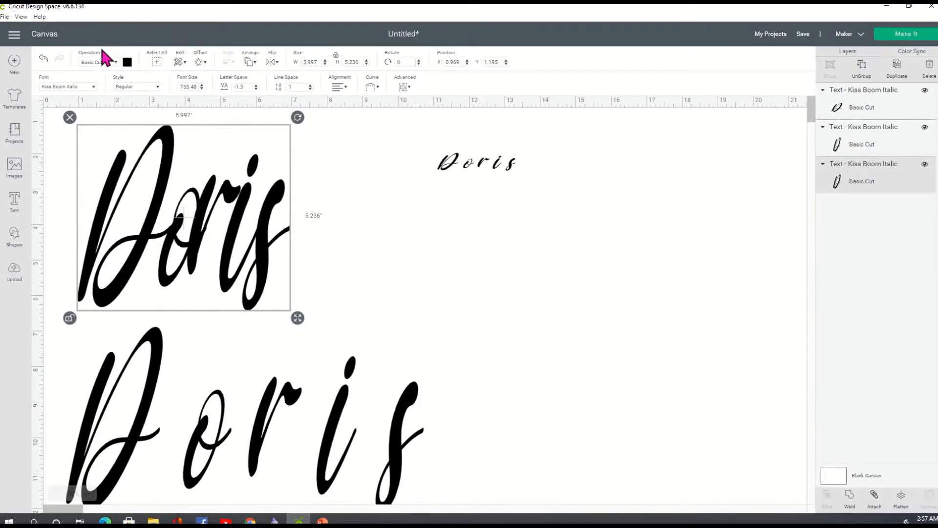
left_click(127, 64)
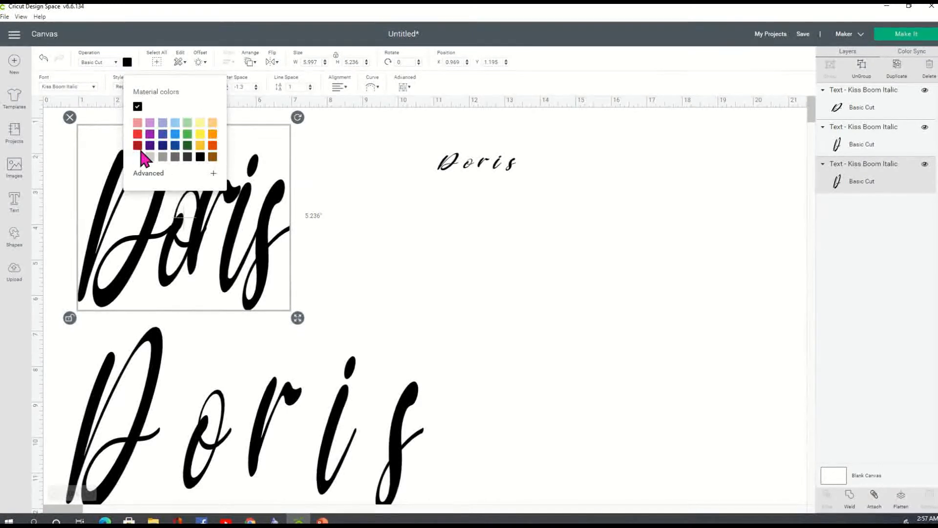
left_click(138, 135)
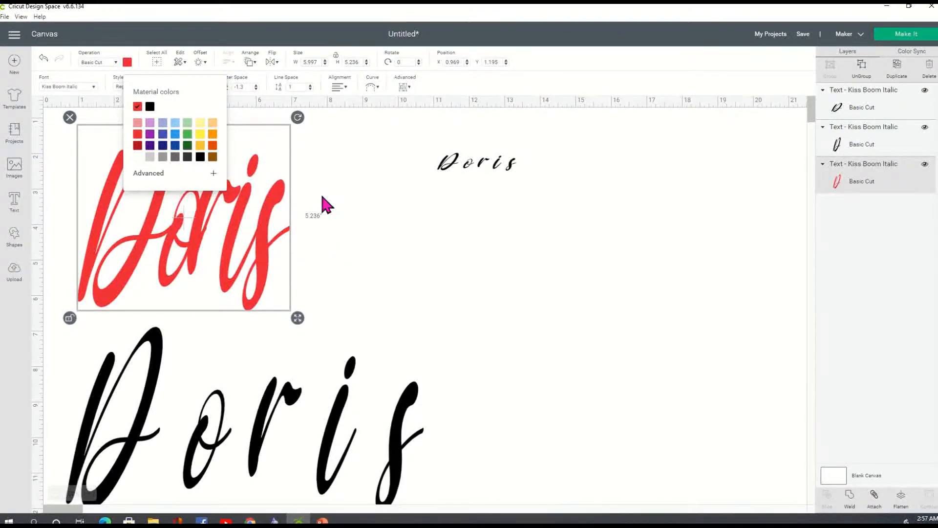
left_click(390, 238)
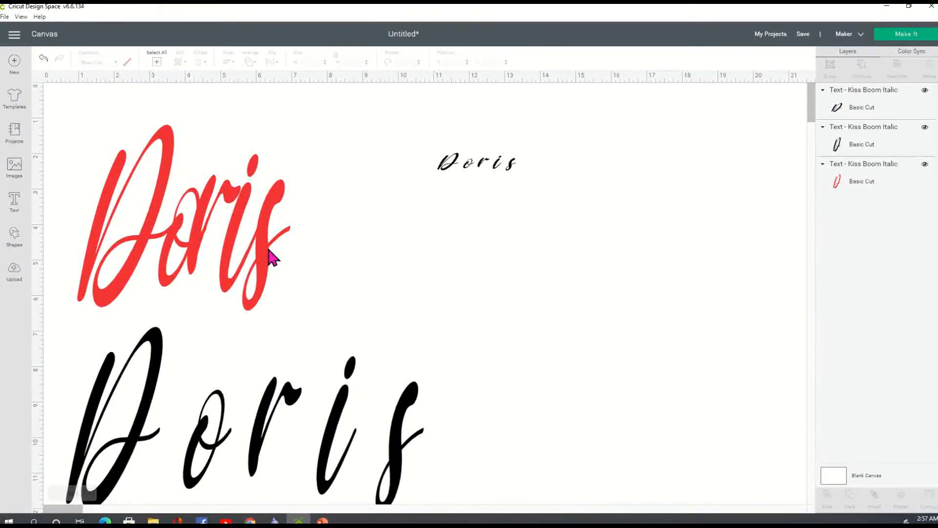
left_click(198, 215)
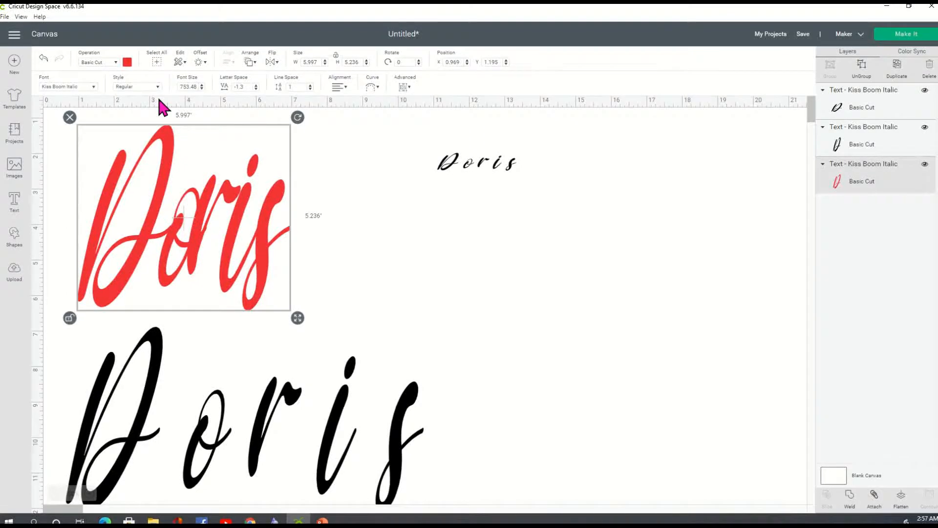
left_click(127, 62)
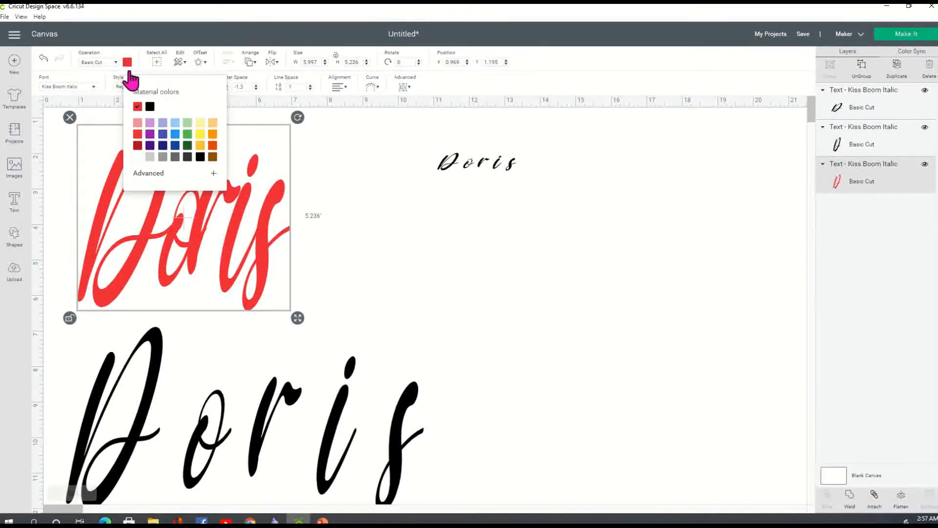
left_click(202, 125)
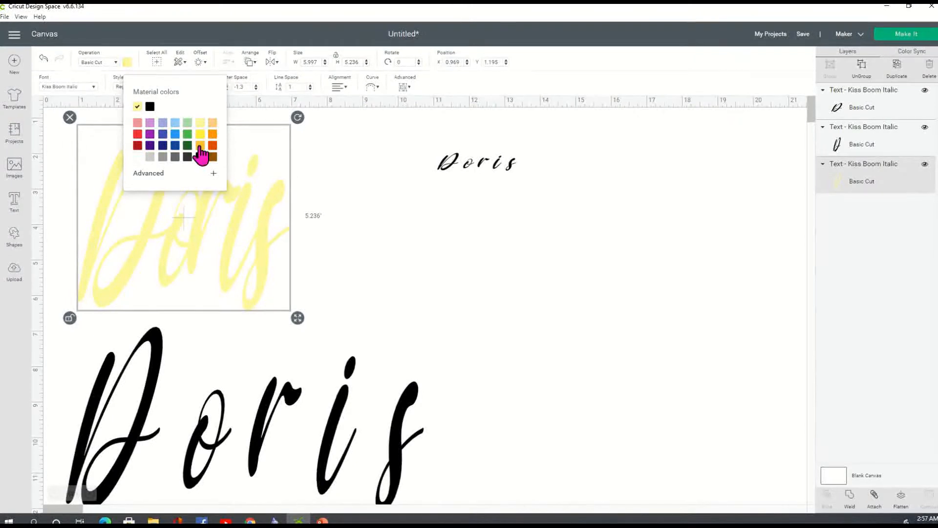
left_click(199, 146)
left_click(346, 228)
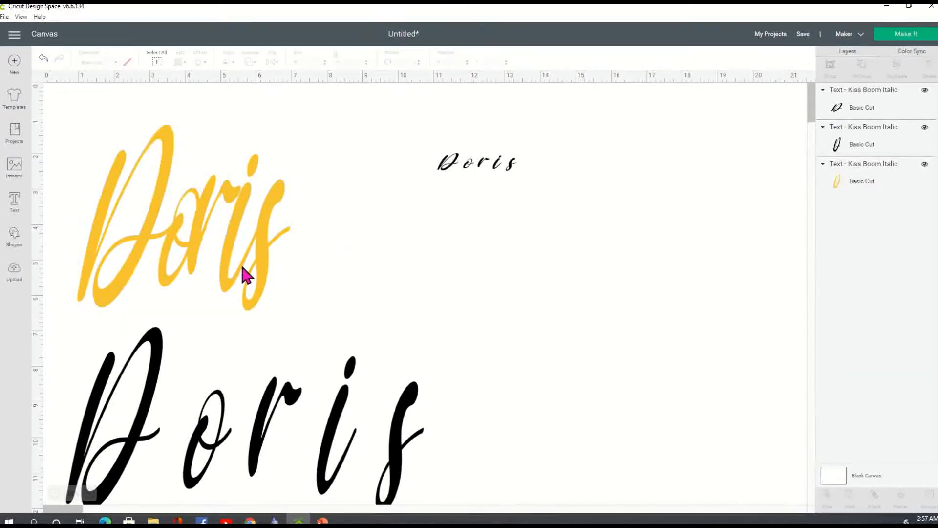
left_click(241, 220)
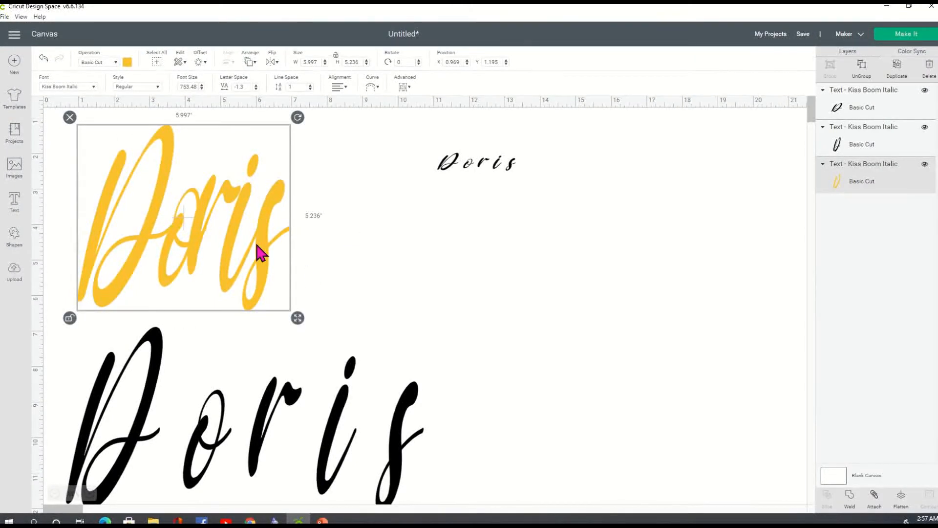
Step: Set the gold Doris letter spacing to -0.4, making it about 7.46 in wide
left_click(255, 85)
left_click(255, 86)
left_click(255, 85)
left_click(255, 85)
left_click(254, 85)
left_click(254, 86)
left_click(255, 86)
left_click(254, 86)
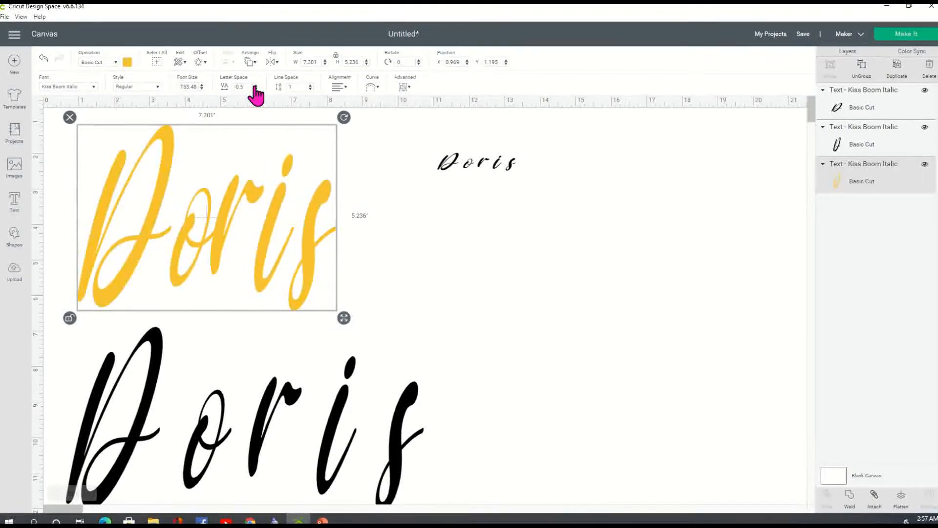
left_click(255, 85)
left_click(255, 85)
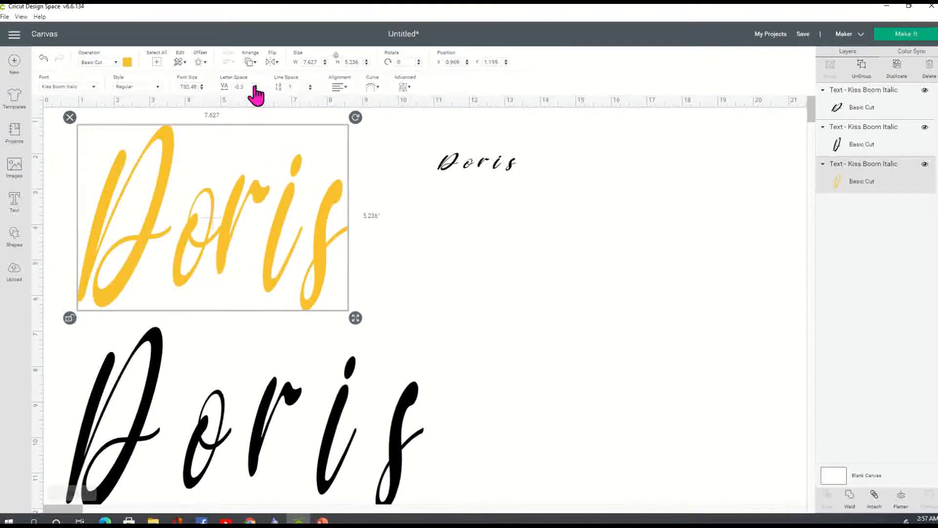
left_click(255, 85)
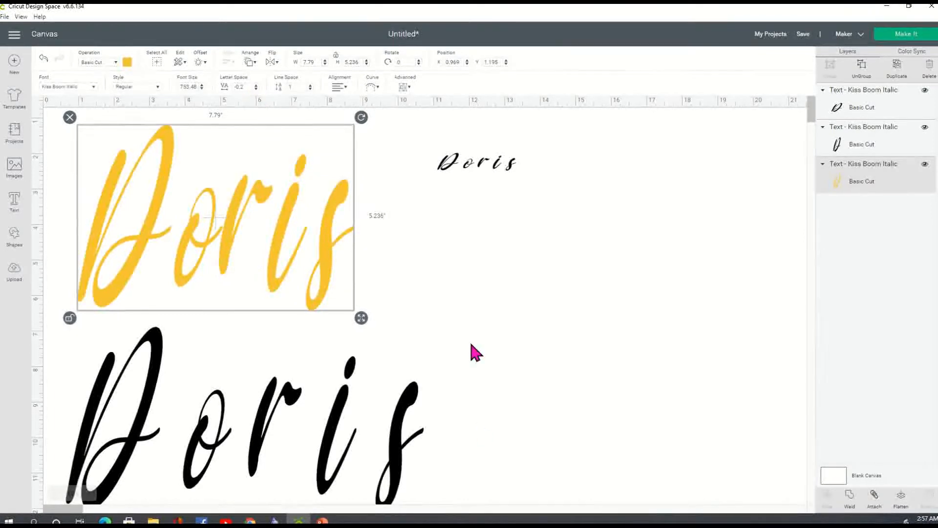
left_click(256, 89)
left_click(256, 89)
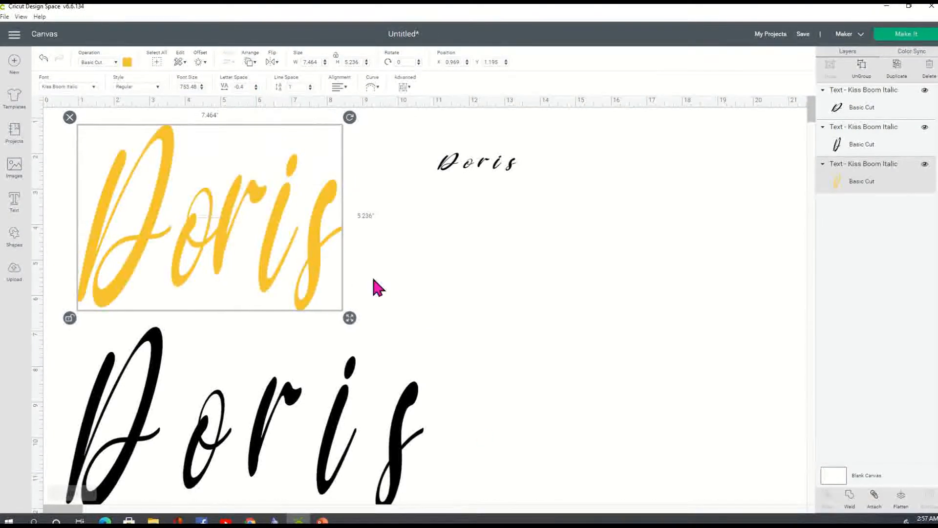
left_click(417, 247)
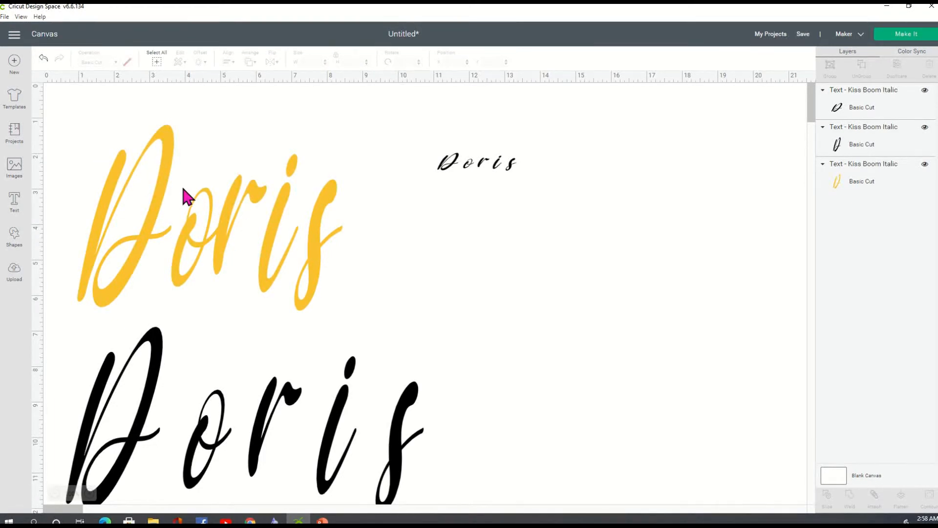
Step: Select the gold Doris text layer to show its font and spacing settings
left_click(166, 180)
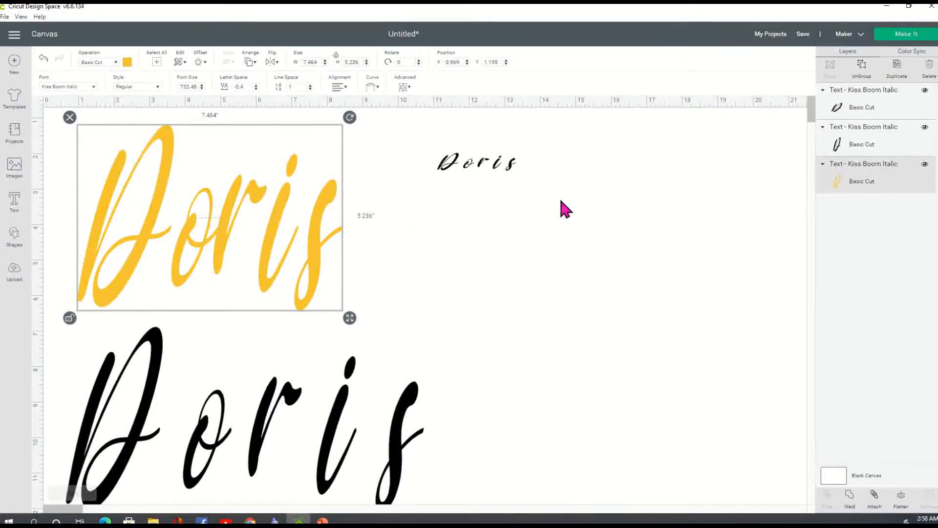
left_click(94, 87)
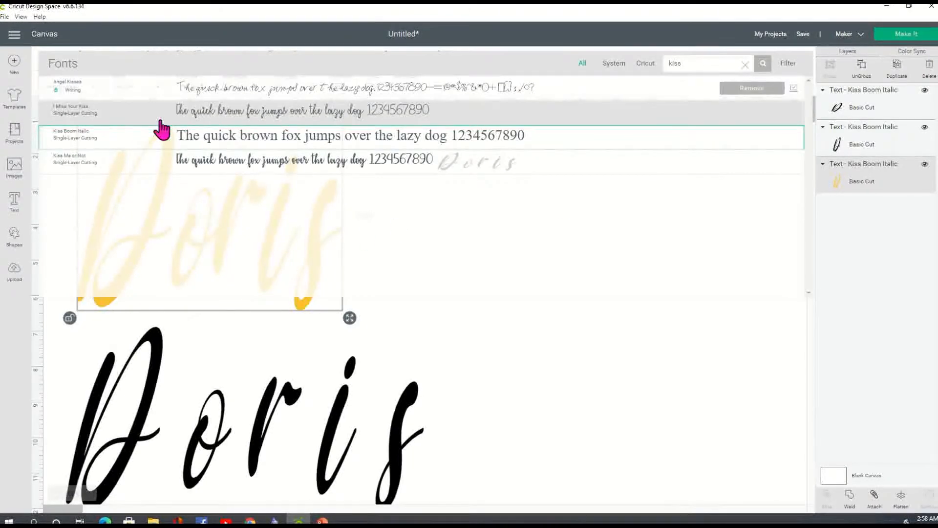
left_click(745, 65)
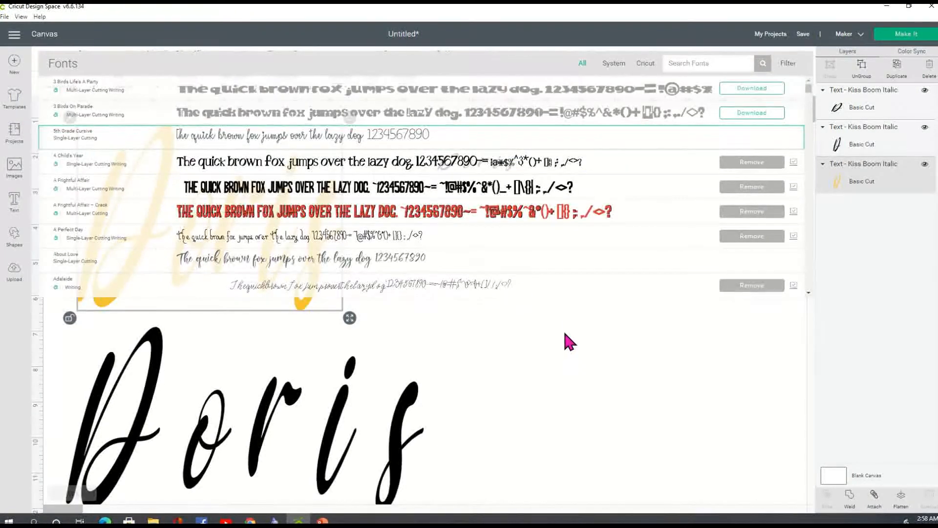
left_click(563, 329)
left_click(320, 237)
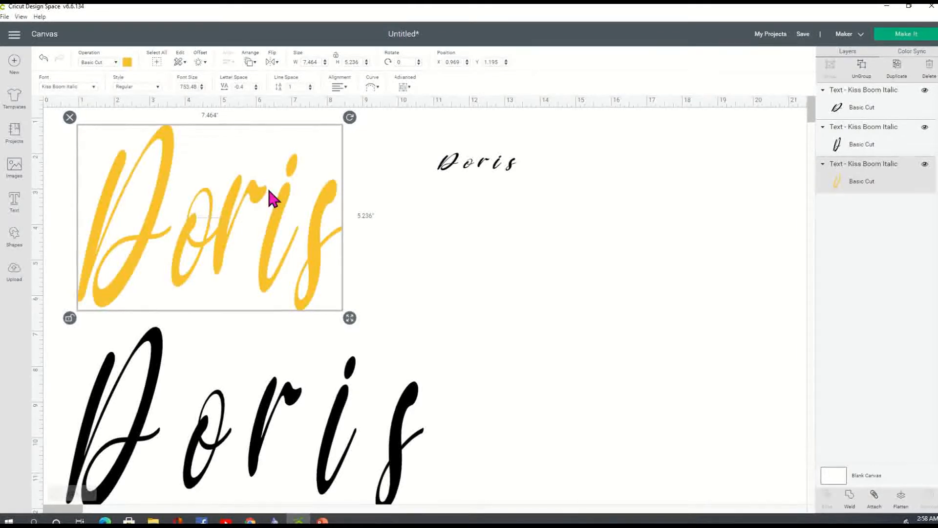
Step: Ungroup the gold Doris into letters and slide the o, i and s closer together
left_click(865, 80)
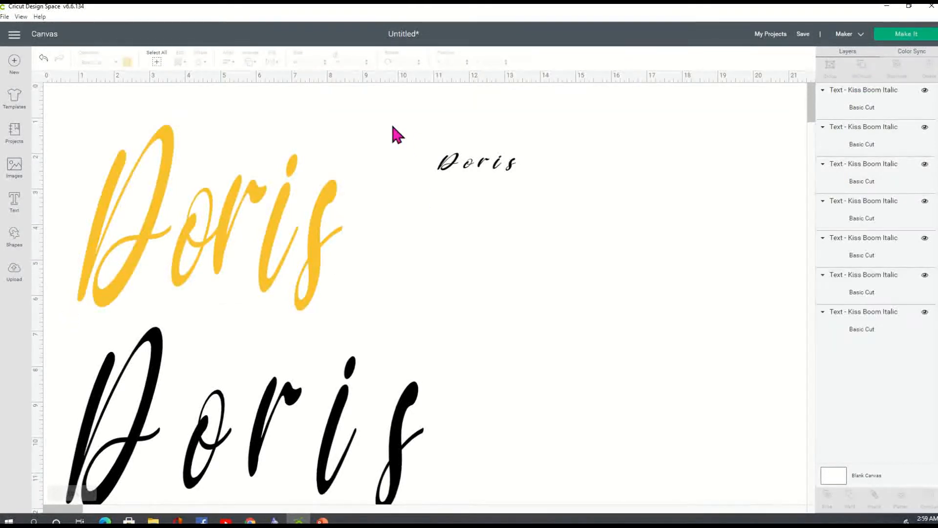
left_click(190, 228)
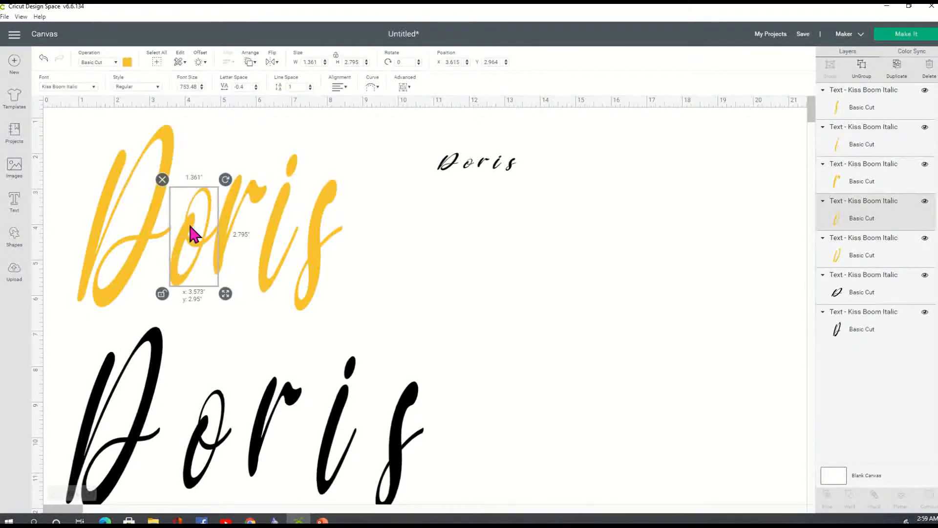
left_click_drag(188, 228, 205, 241)
left_click_drag(266, 249, 243, 244)
left_click_drag(313, 265, 275, 237)
left_click(344, 255)
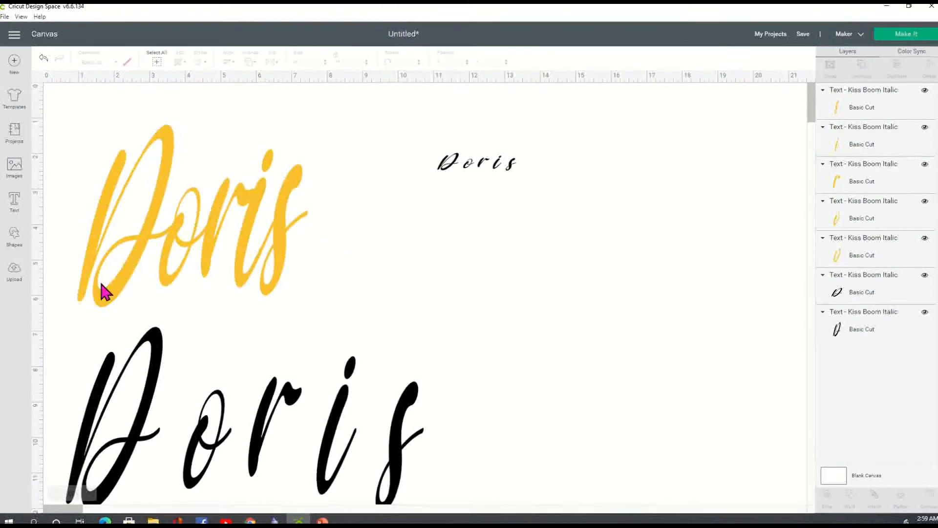
left_click(245, 243)
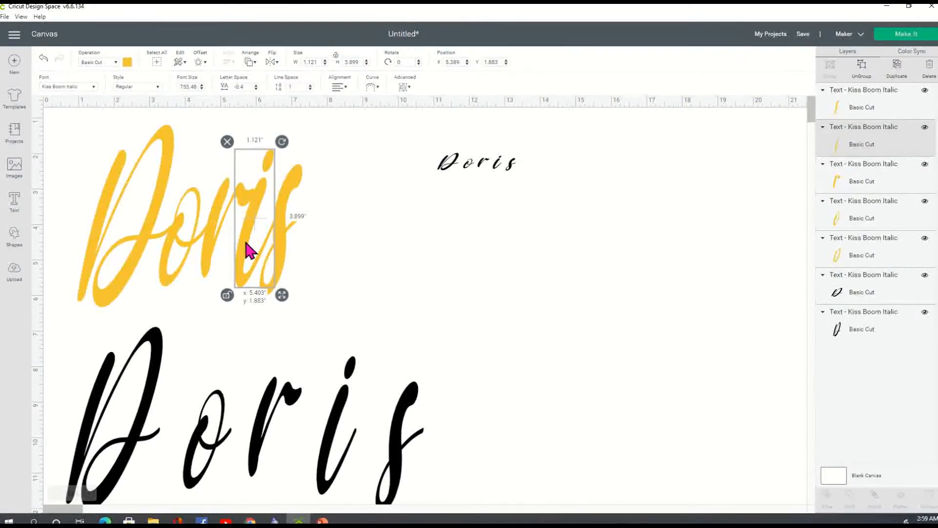
left_click(372, 254)
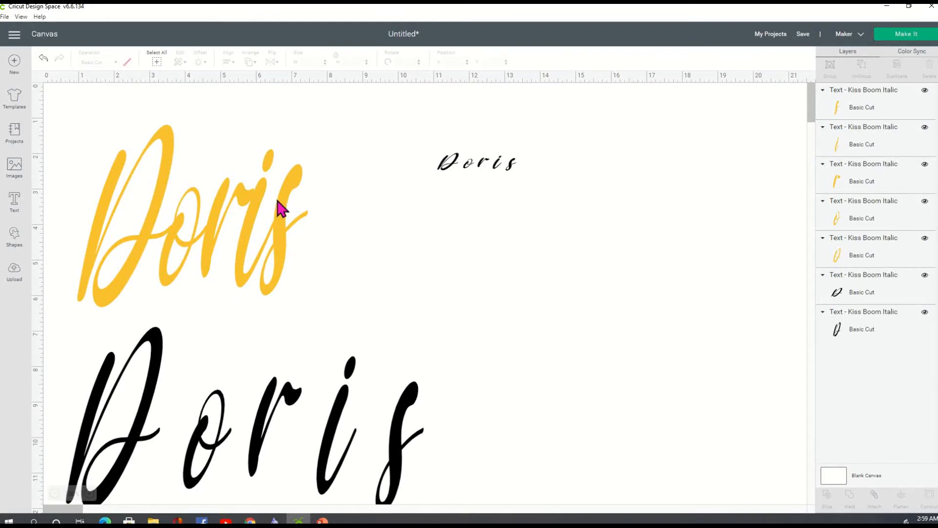
left_click(250, 210)
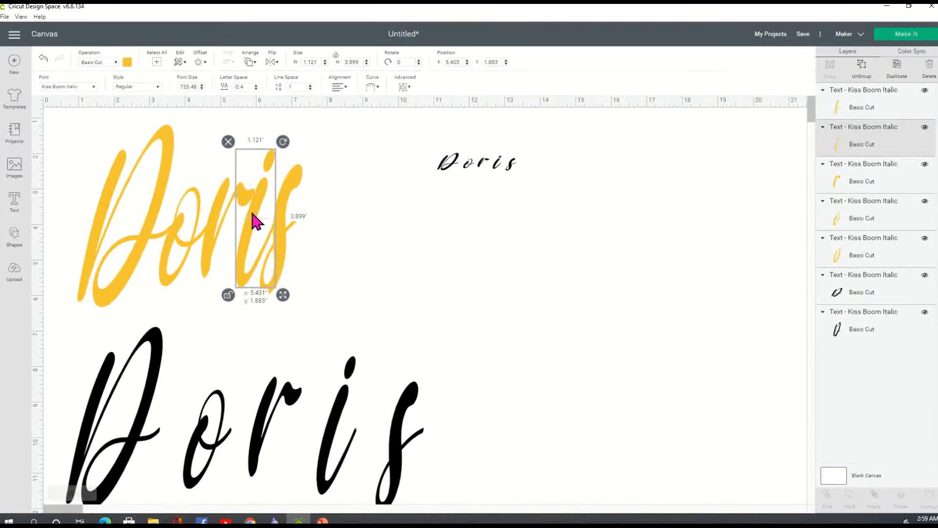
left_click(316, 221)
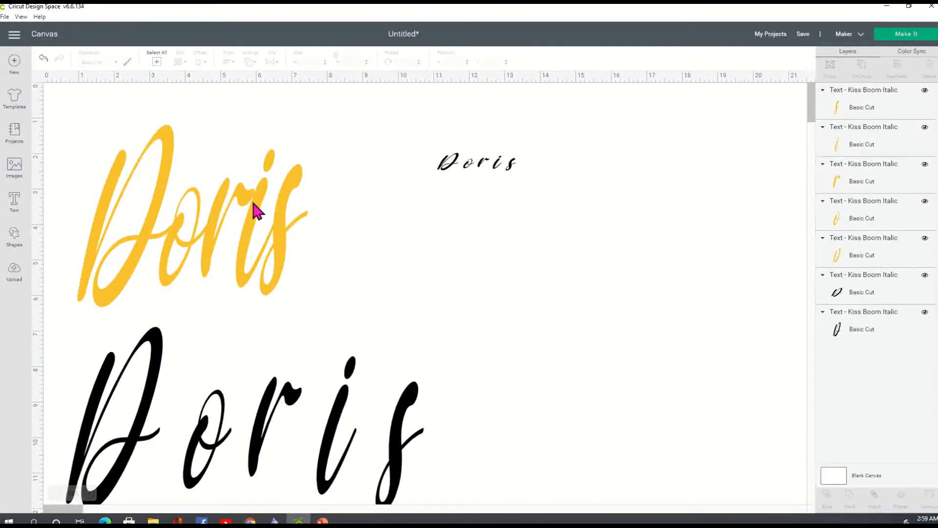
left_click(256, 210)
left_click(297, 315)
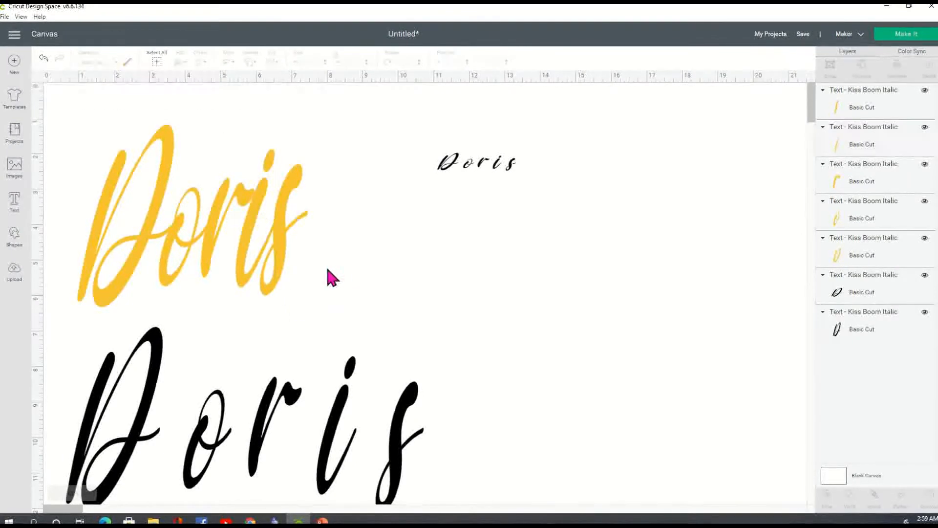
Step: Box-select the five gold Doris letters and group them into one unit
left_click_drag(316, 300, 76, 124)
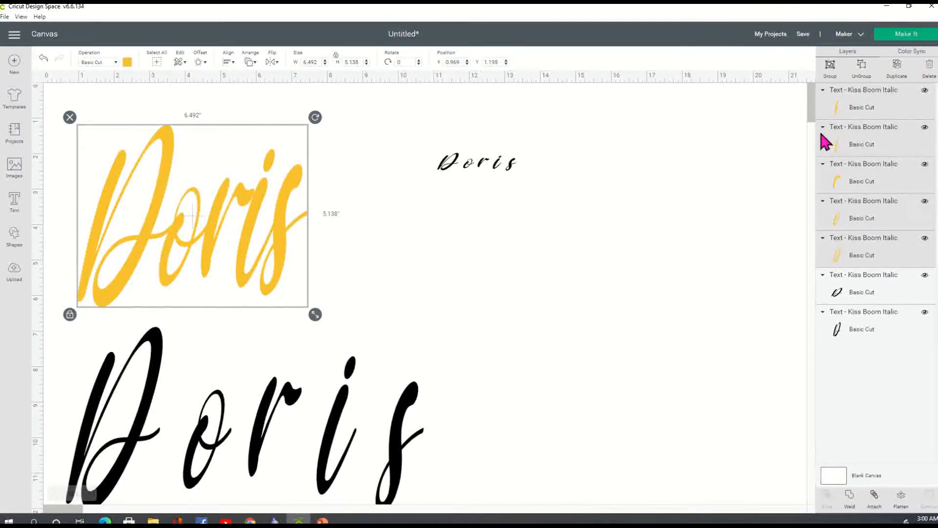
left_click(830, 78)
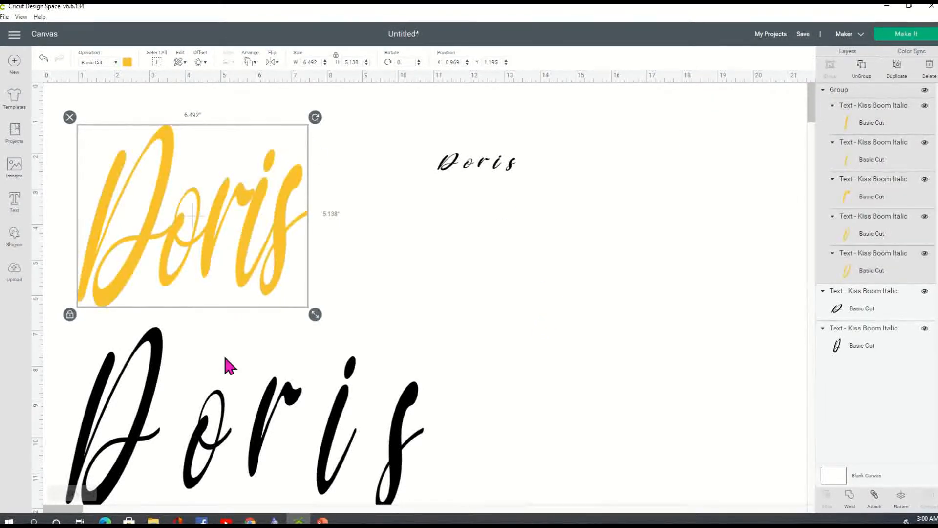
left_click(216, 430)
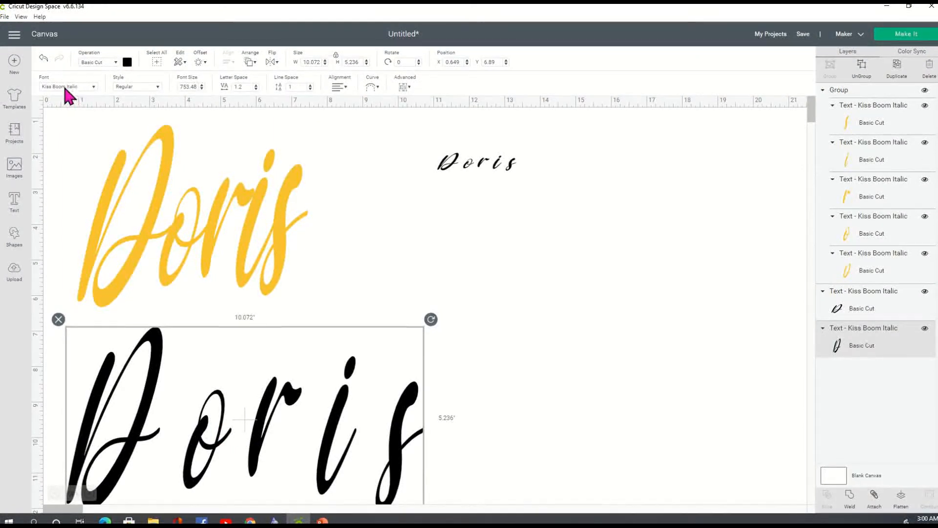
left_click(193, 230)
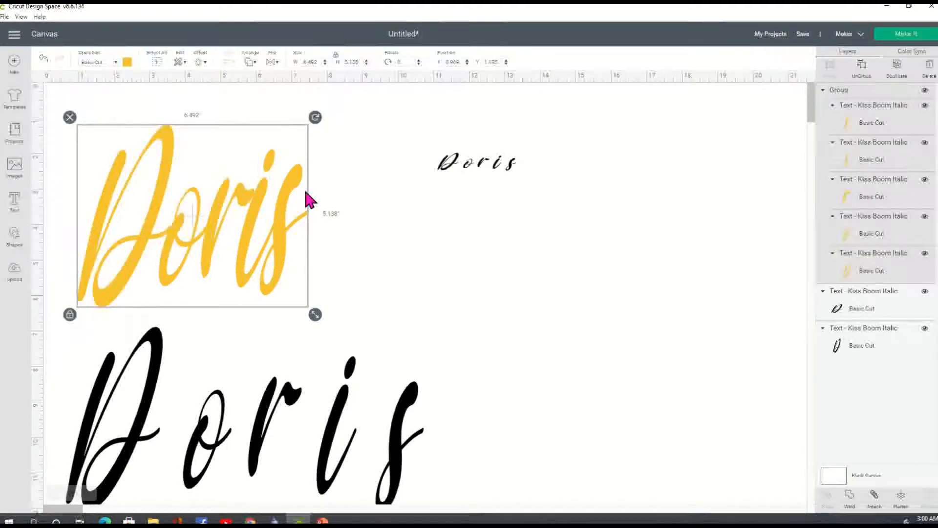
left_click(363, 260)
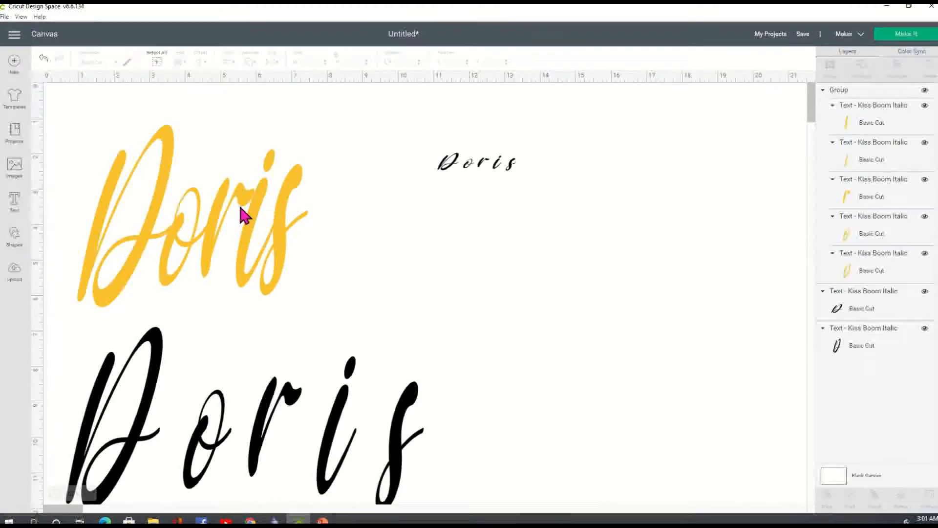
Step: Hide the big black Doris layer and delete the small black Doris
left_click(244, 420)
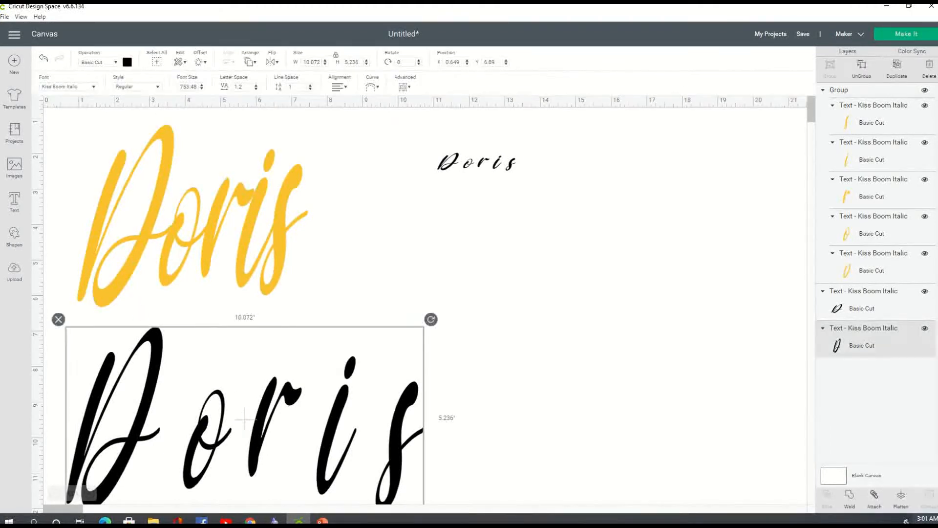
left_click(926, 328)
left_click(478, 169)
left_click(430, 146)
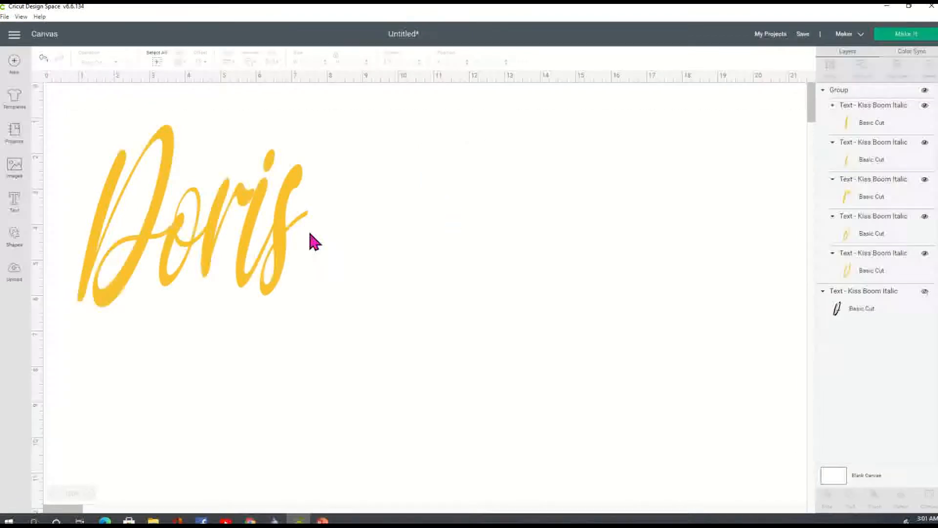
Step: Shrink the gold Doris group to about 2.28 × 1.81 inches
left_click(250, 241)
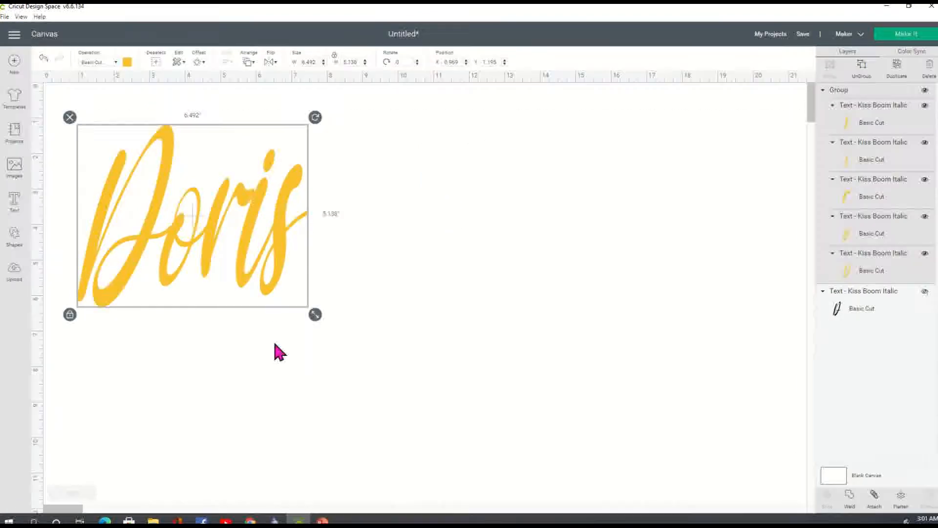
left_click_drag(315, 315, 163, 128)
left_click(194, 198)
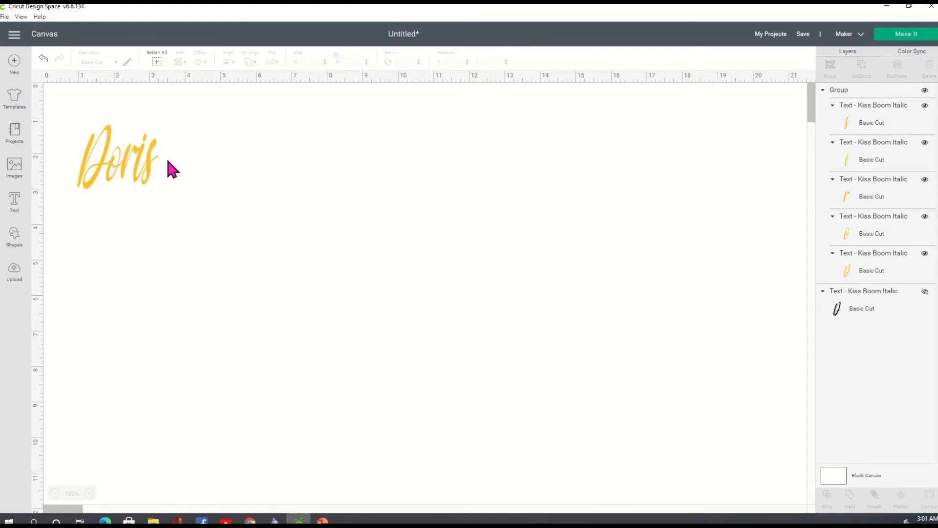
left_click(124, 158)
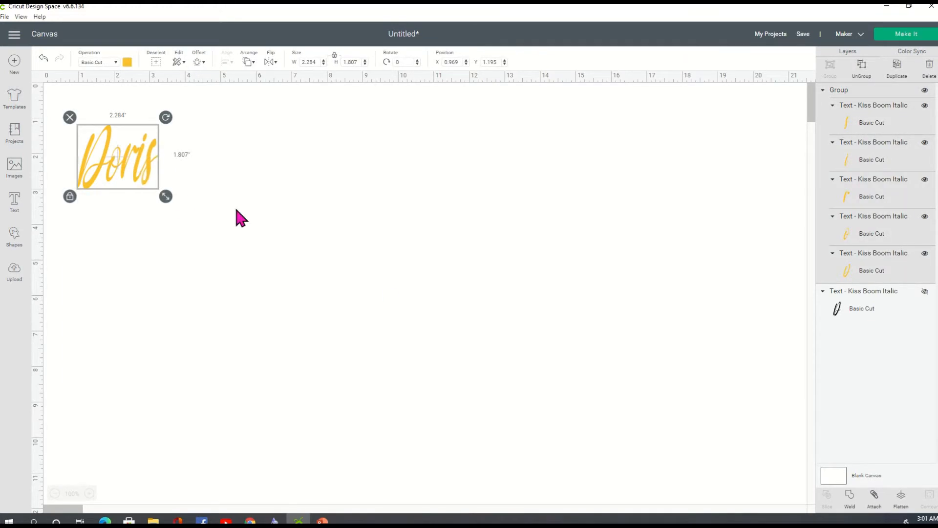
Step: Attach the gold Doris letters as one piece, preview the cut mat, then return to the canvas
left_click(875, 498)
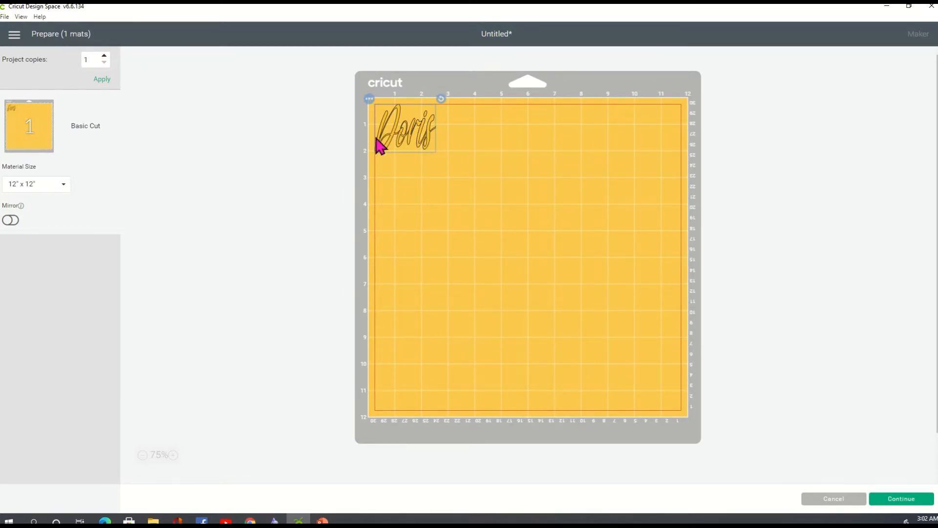
left_click(834, 500)
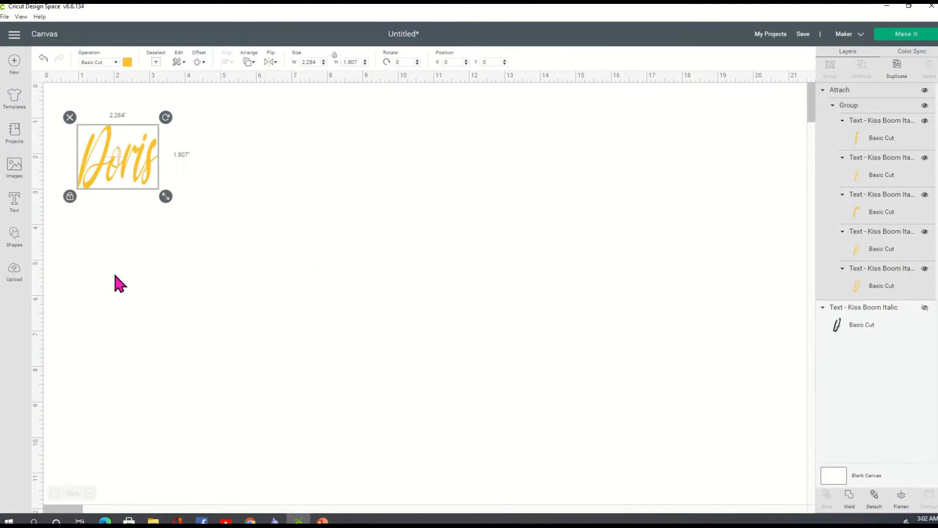
Step: Enlarge the attached gold Doris to about 4.23 × 3.35 in, discarding a stray black Doris text
left_click_drag(166, 197, 235, 251)
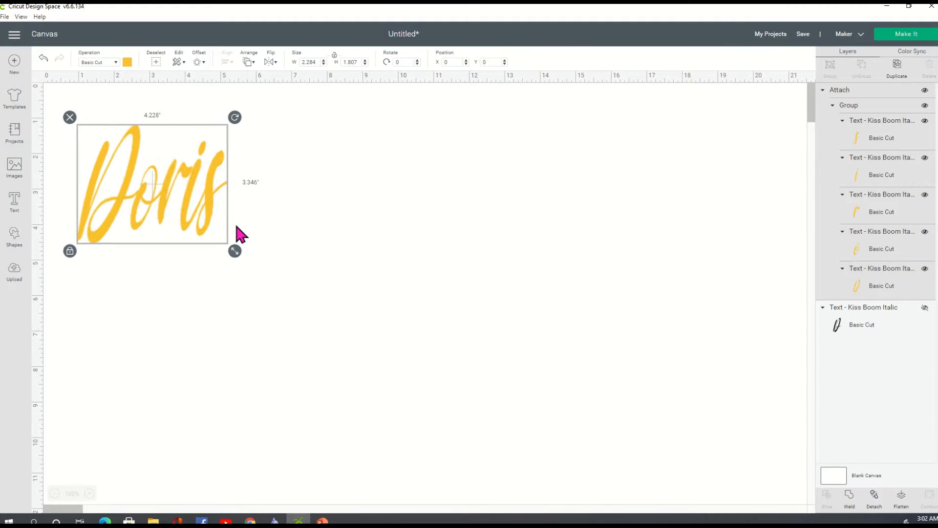
left_click(15, 208)
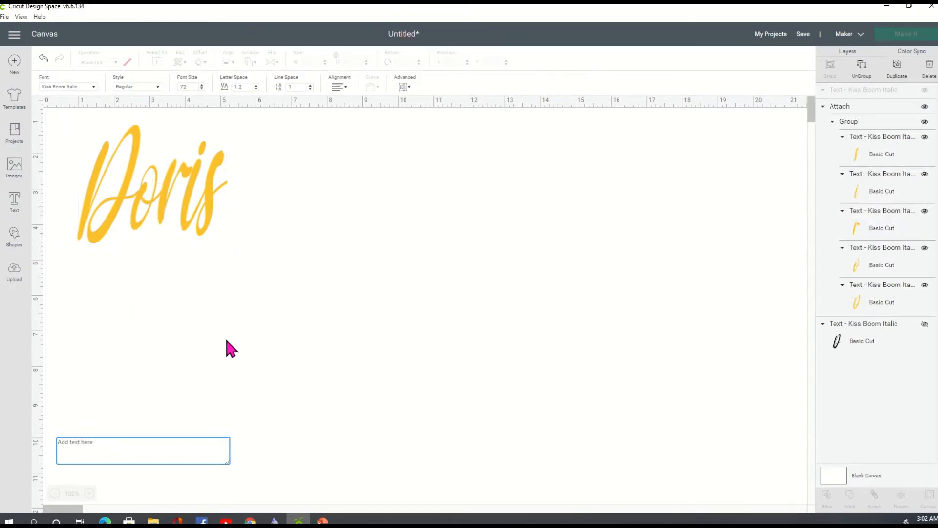
type("Doris")
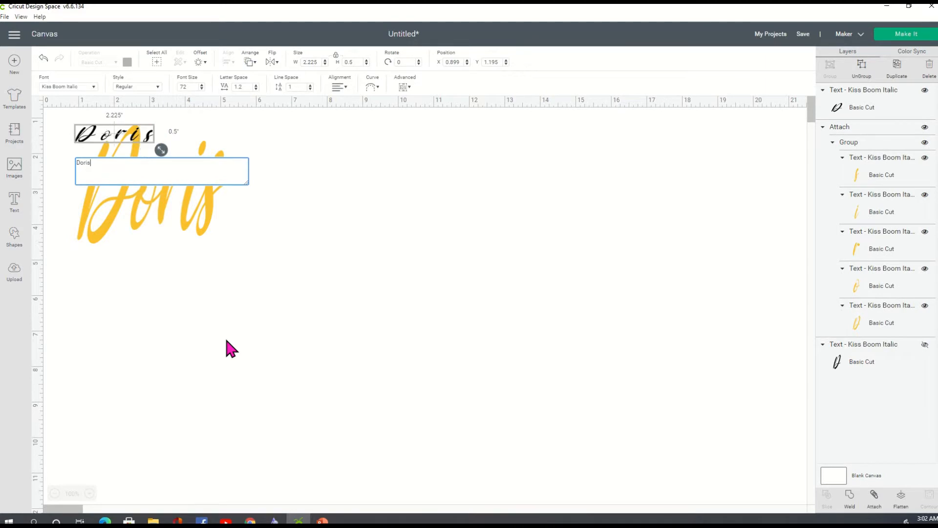
left_click(413, 278)
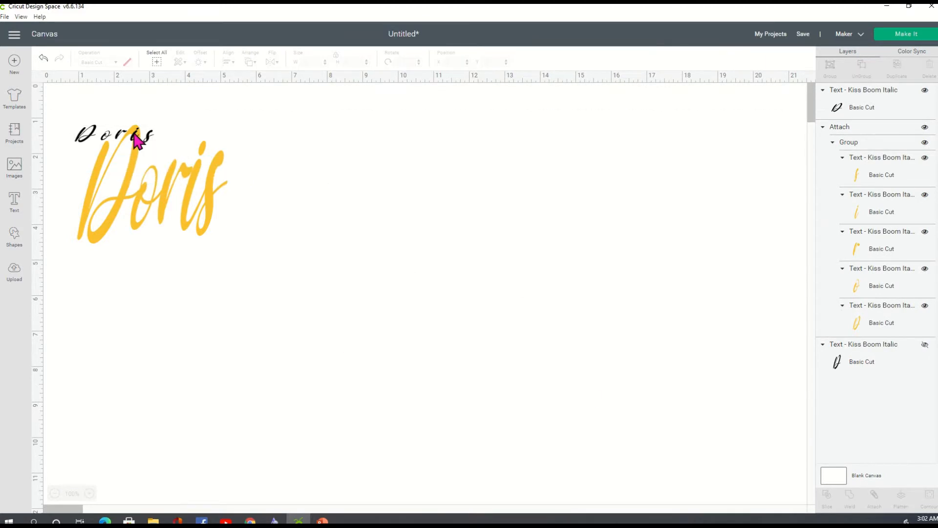
left_click(95, 135)
left_click(71, 120)
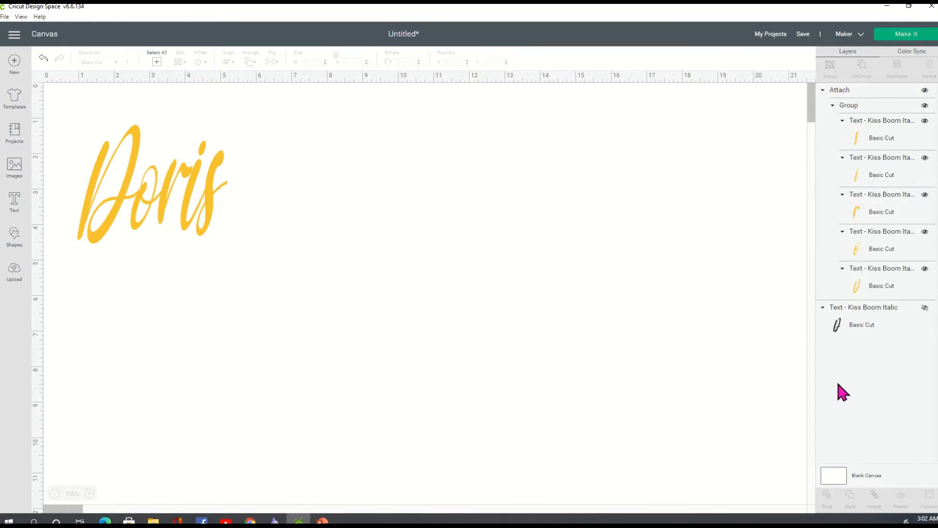
Step: Unhide the black Doris, move it up-right, and tighten its letter spacing to -0.5
left_click(924, 309)
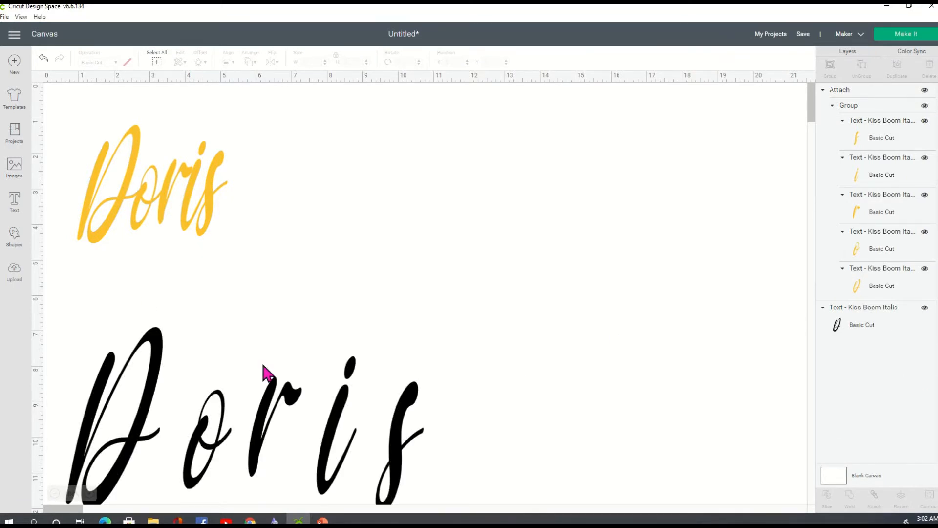
left_click_drag(314, 435, 348, 381)
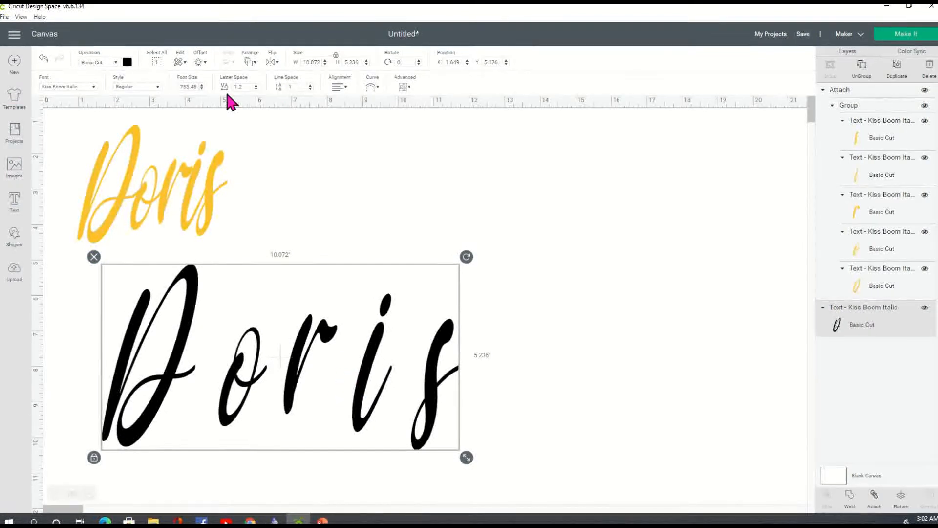
left_click(255, 89)
left_click(256, 89)
left_click(256, 88)
left_click(256, 88)
left_click(256, 89)
left_click(256, 88)
left_click(255, 88)
left_click(256, 89)
left_click(256, 89)
left_click(255, 88)
left_click(256, 89)
left_click(256, 88)
left_click(255, 89)
left_click(256, 89)
left_click(256, 88)
left_click(256, 89)
left_click(256, 88)
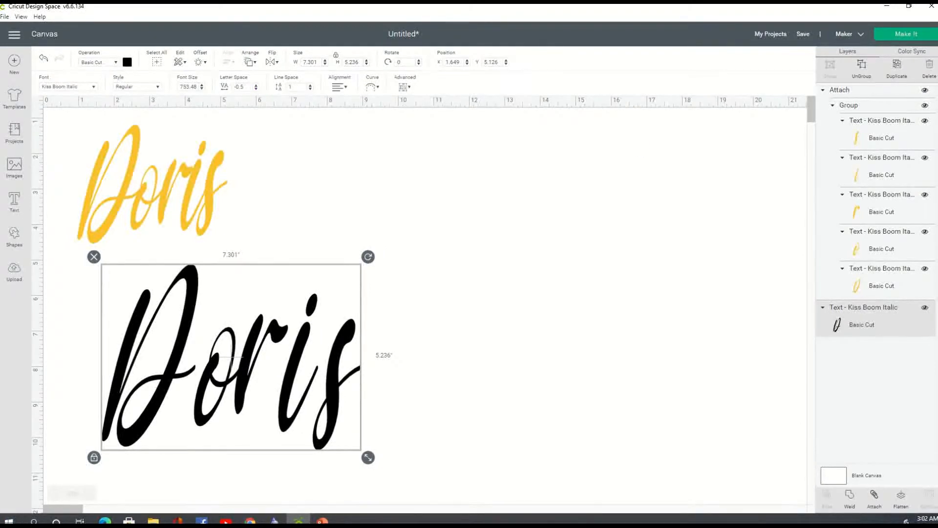
Step: Ungroup the black Doris and nudge the r, i and s letters together so they overlap
left_click(731, 66)
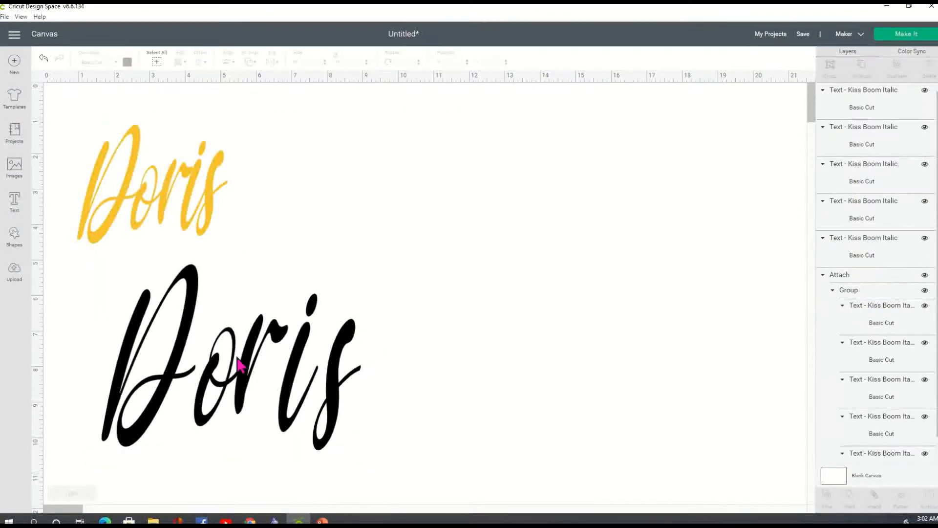
left_click(222, 389)
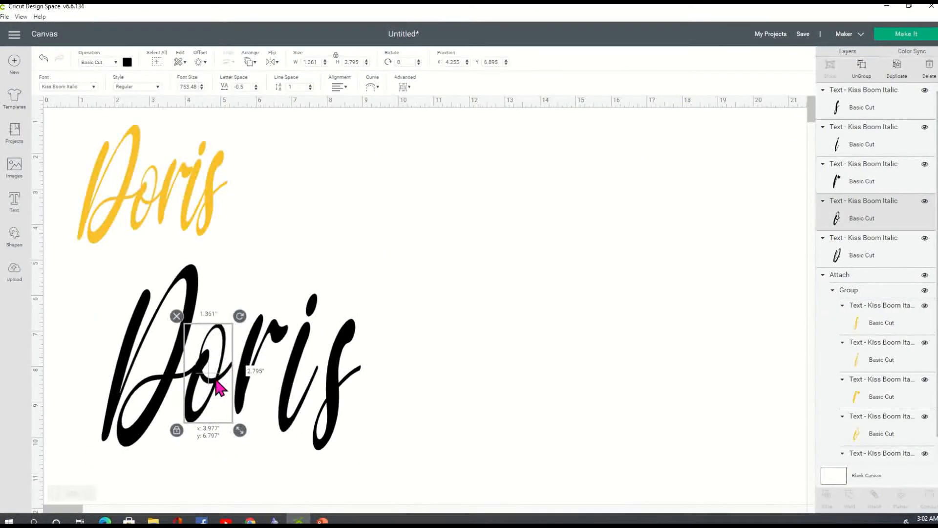
left_click(239, 402)
left_click_drag(238, 402, 264, 398)
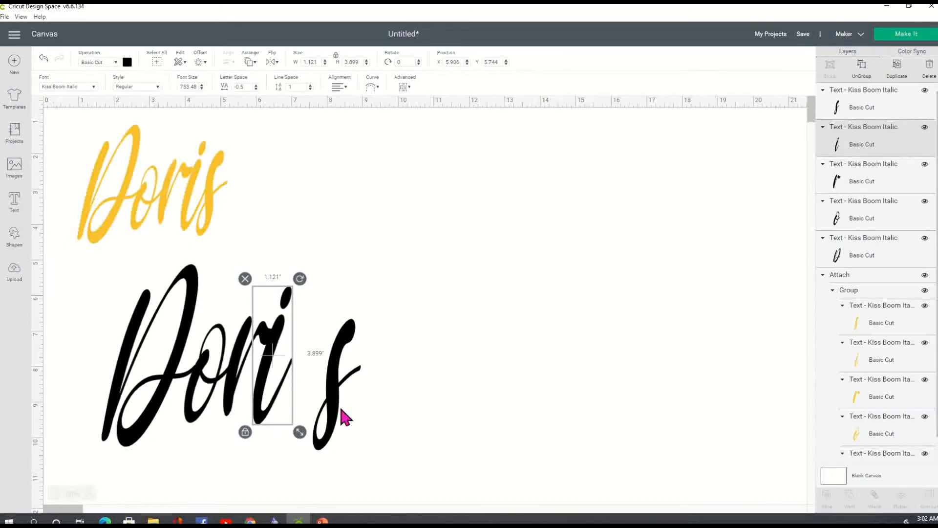
left_click_drag(339, 418, 300, 400)
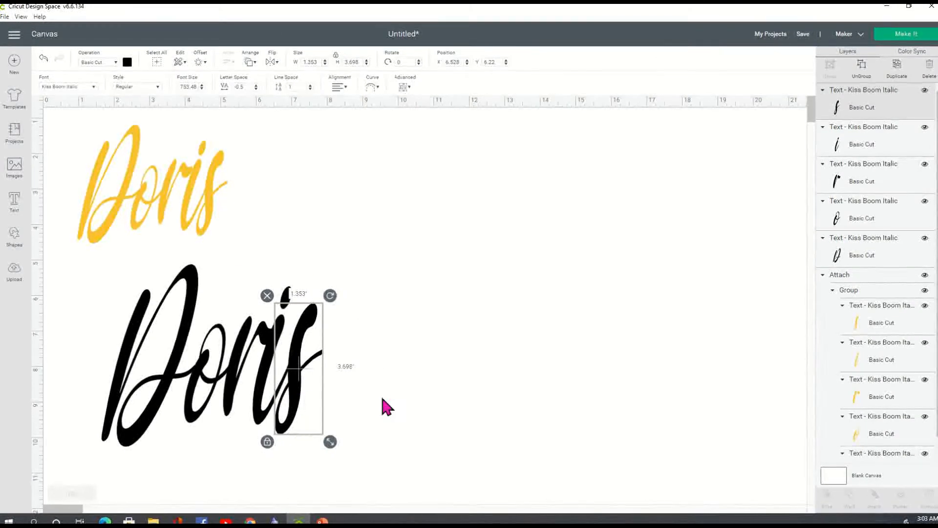
left_click(401, 399)
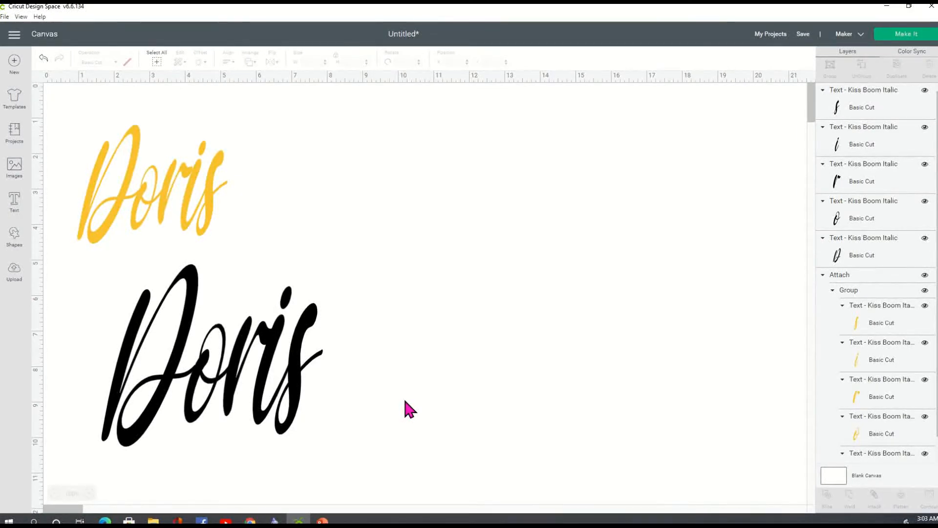
left_click_drag(337, 467, 89, 264)
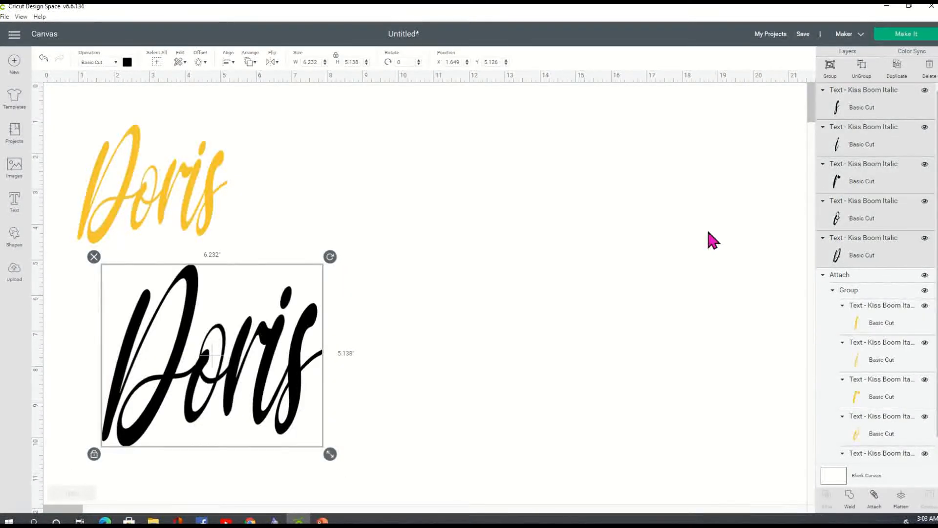
Step: Group the lower Doris letters and recolour them golden yellow
key("ctrl+g")
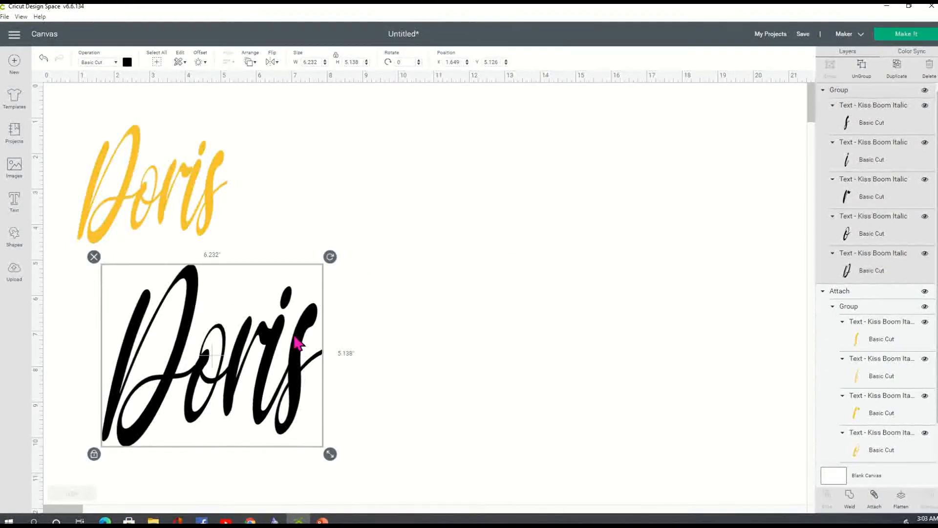
left_click(127, 61)
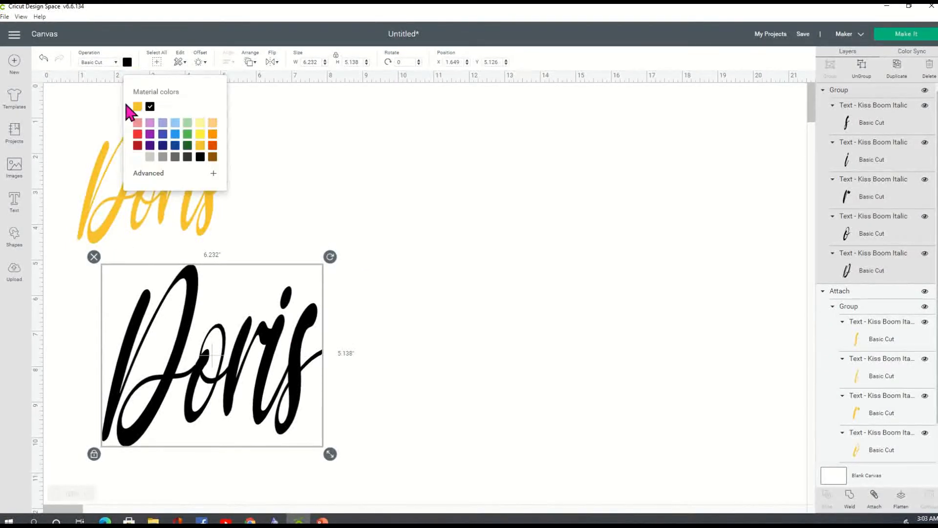
left_click(202, 145)
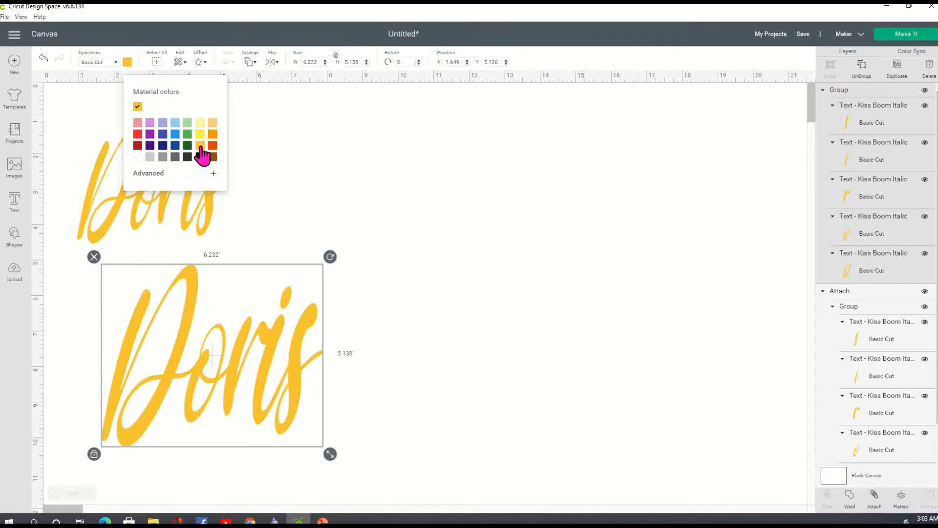
left_click(467, 356)
Step: Enlarge the upper Doris to 6.117 × 4.841 in, reposition the lower Doris, and attach it
left_click_drag(162, 178, 228, 189)
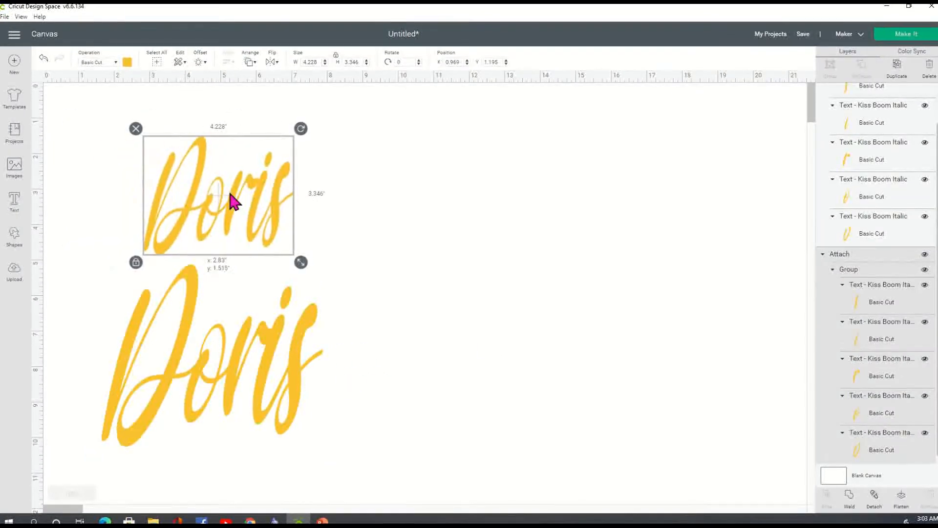
left_click_drag(300, 262, 322, 234)
left_click_drag(357, 286, 371, 293)
left_click_drag(271, 380, 314, 417)
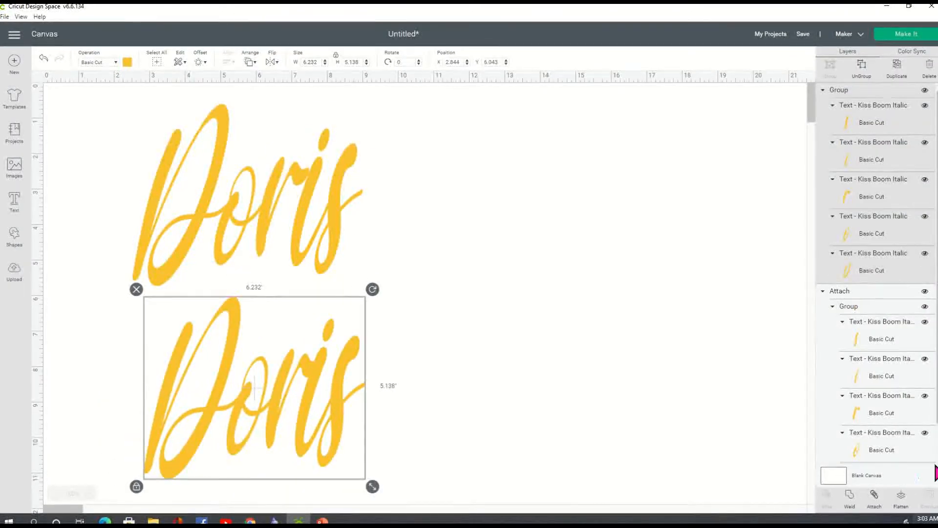
left_click(875, 505)
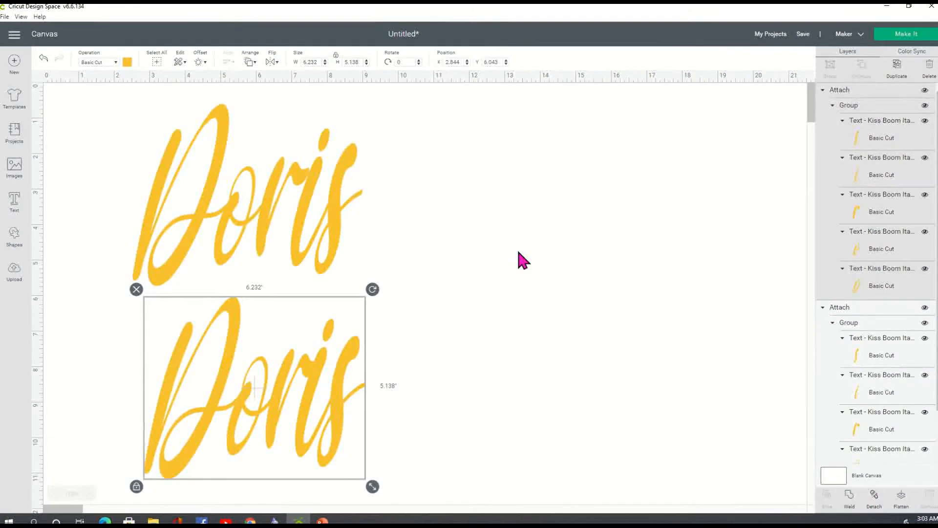
Step: Shift the upper Doris slightly right and reselect the lower Doris
left_click_drag(300, 239, 322, 242)
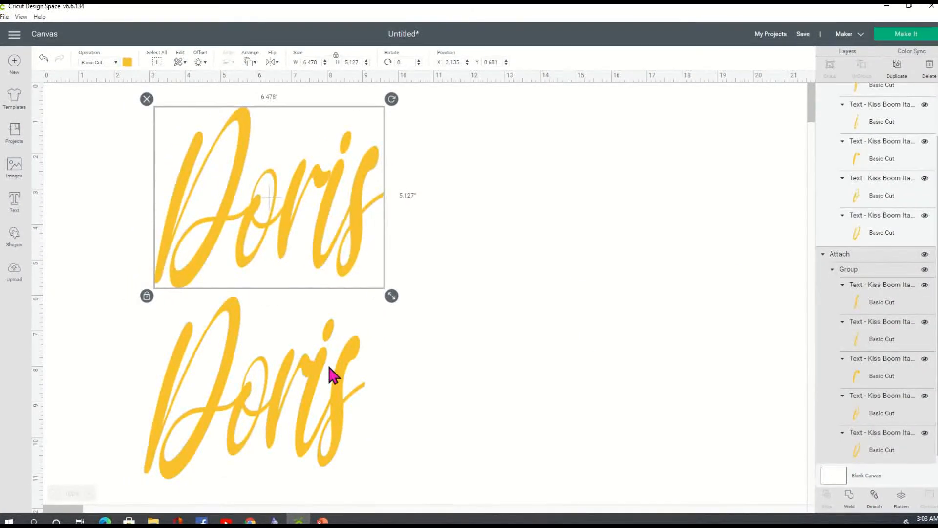
left_click(328, 365)
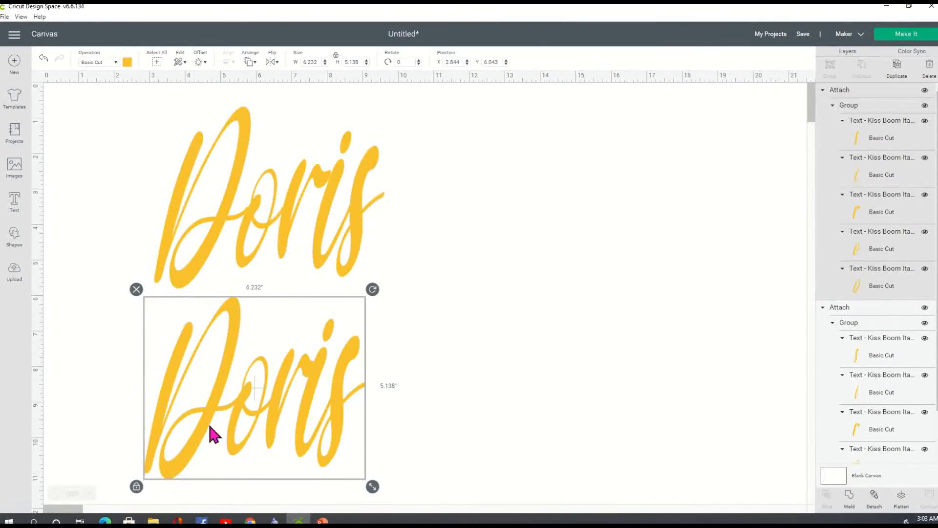
left_click(926, 44)
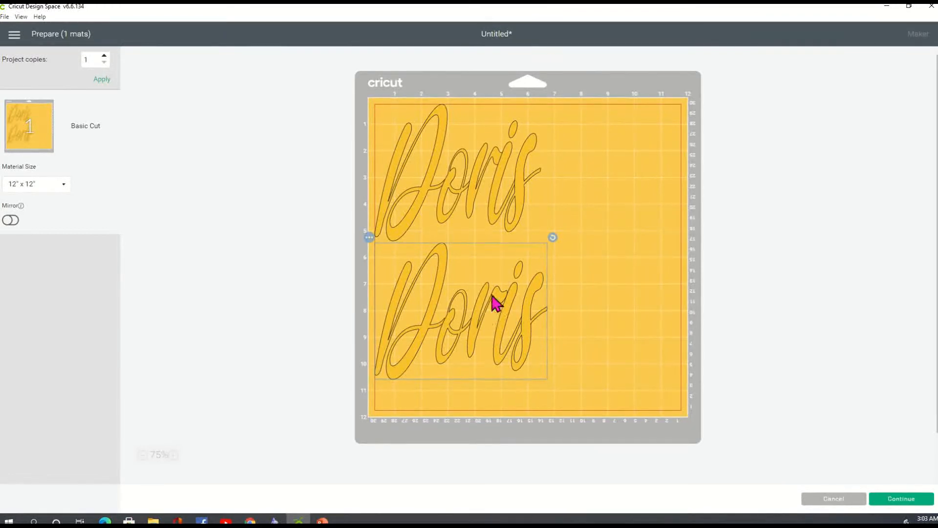
left_click(316, 322)
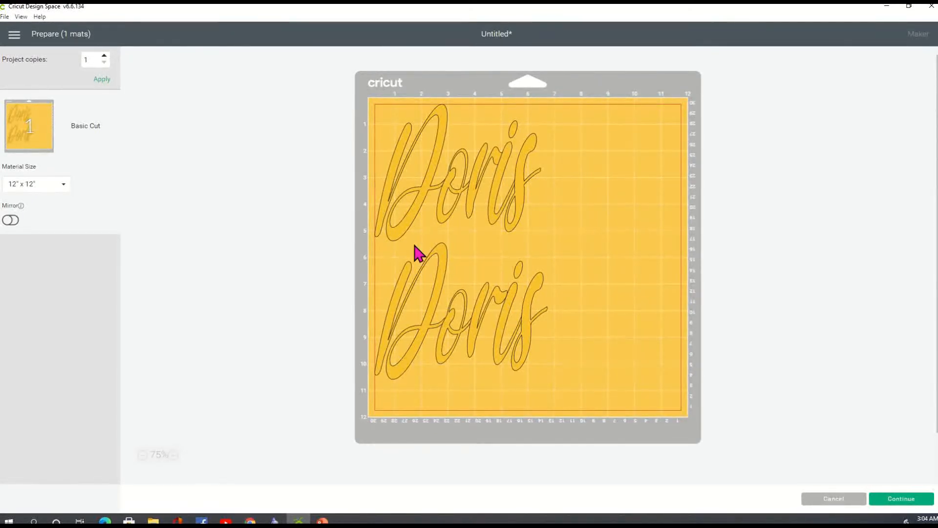
left_click(847, 501)
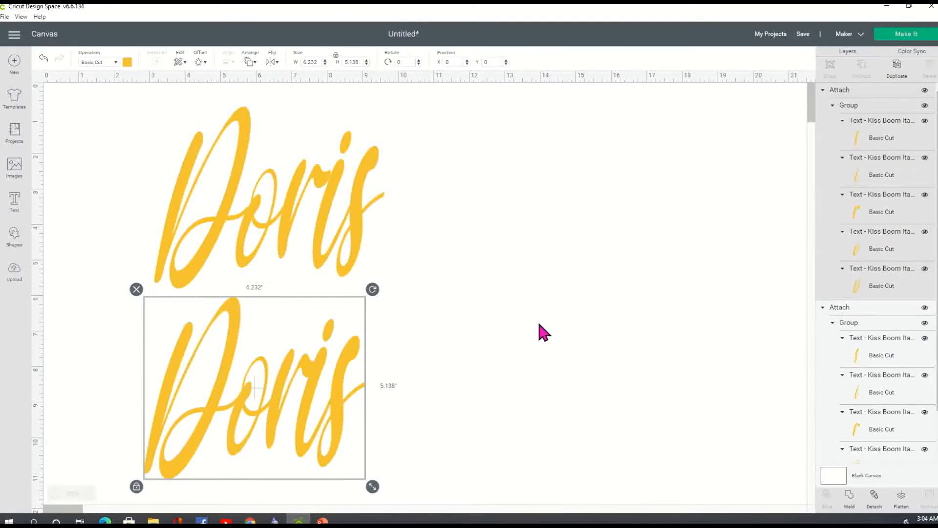
Step: Weld the upper Doris into one shape, shift it right, and hide the lower Doris
left_click(364, 215)
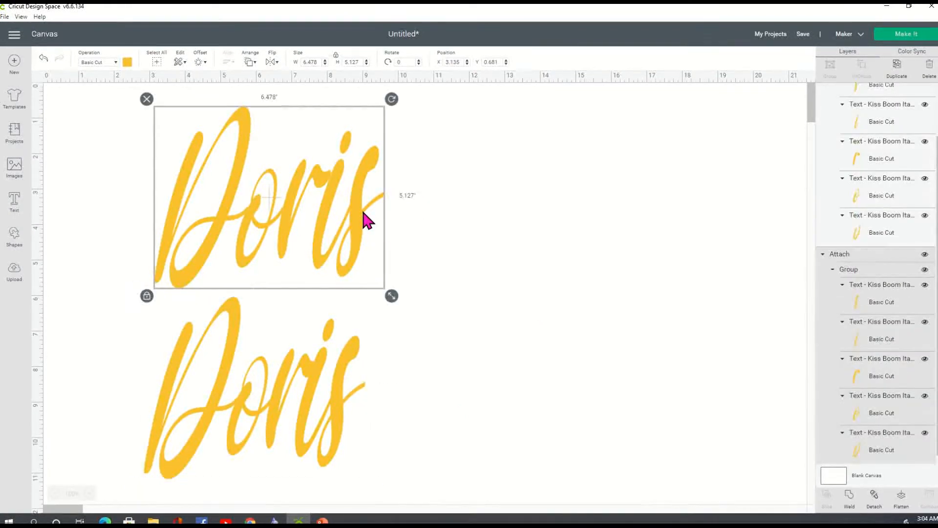
left_click(848, 501)
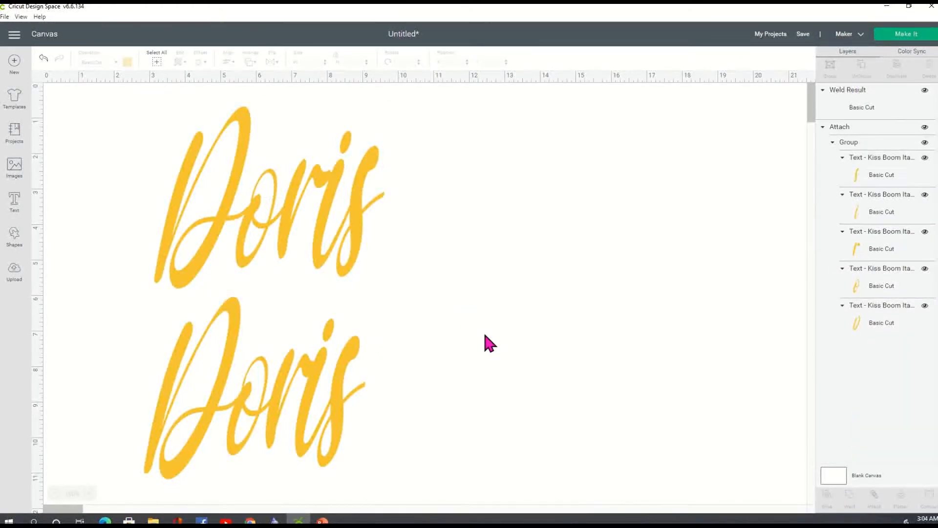
left_click_drag(252, 220, 295, 217)
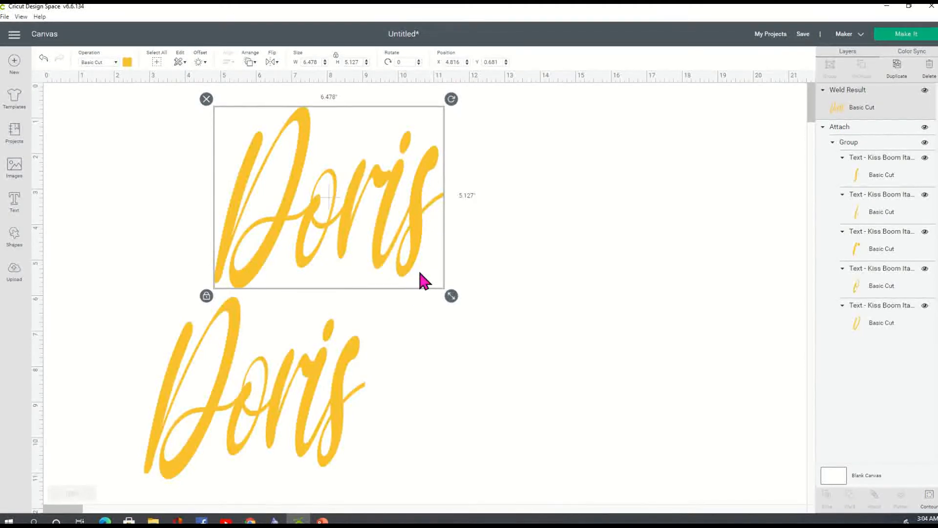
left_click(299, 388)
left_click(925, 127)
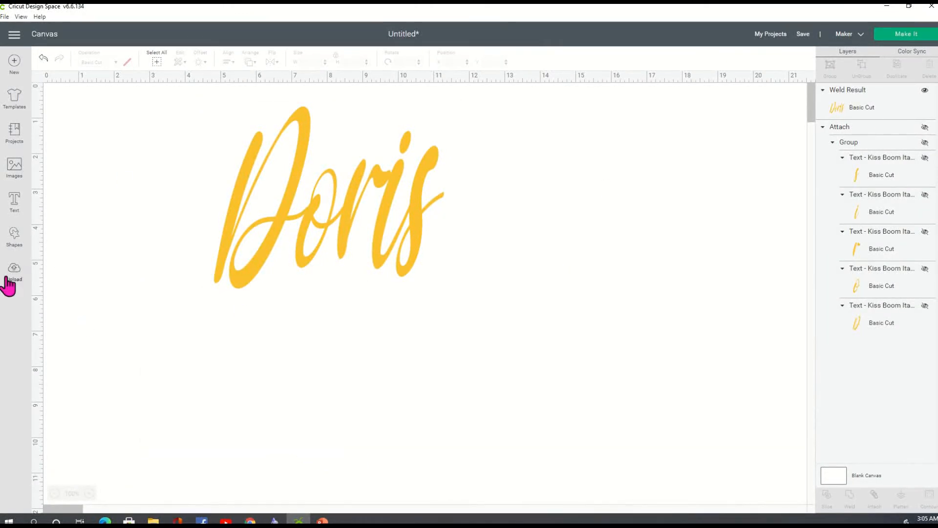
Step: Add a star shape over Doris and enlarge it to about 5 in wide
left_click(24, 244)
left_click(53, 168)
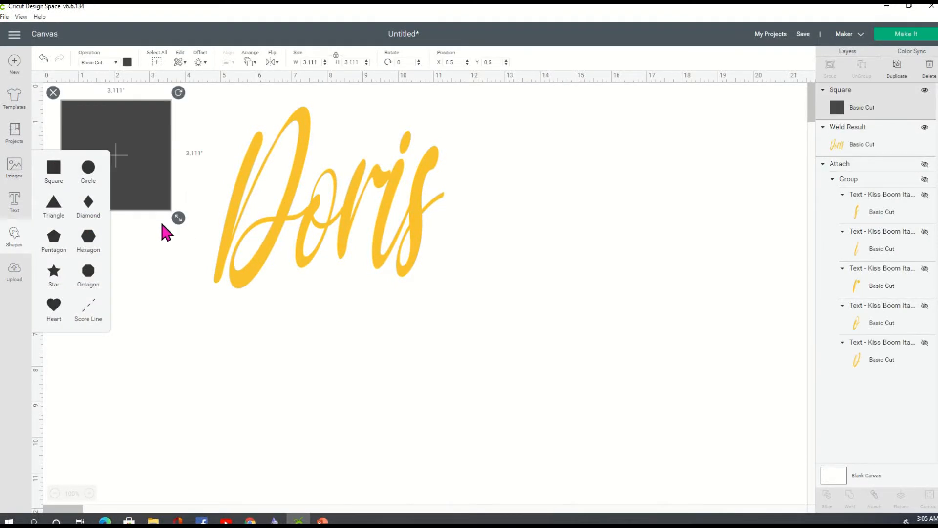
left_click(53, 93)
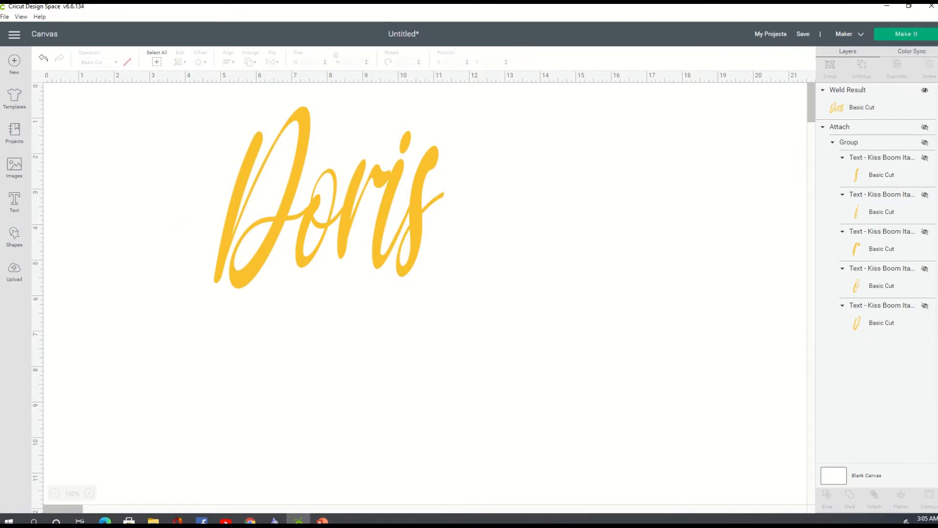
left_click(14, 246)
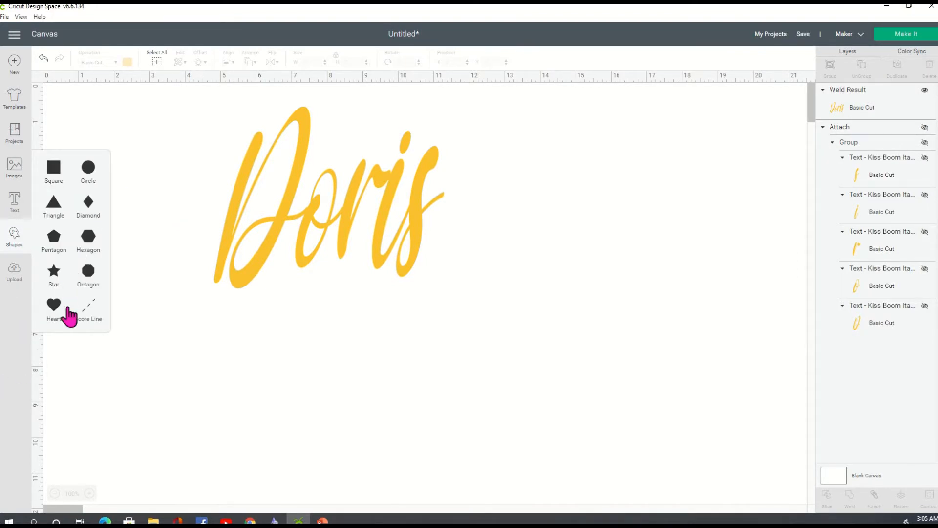
left_click(62, 275)
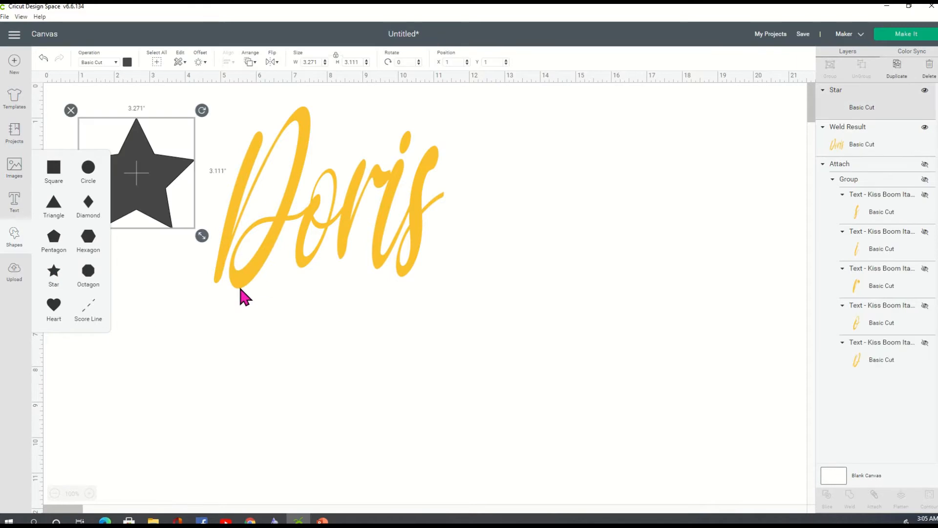
left_click_drag(156, 182, 226, 237)
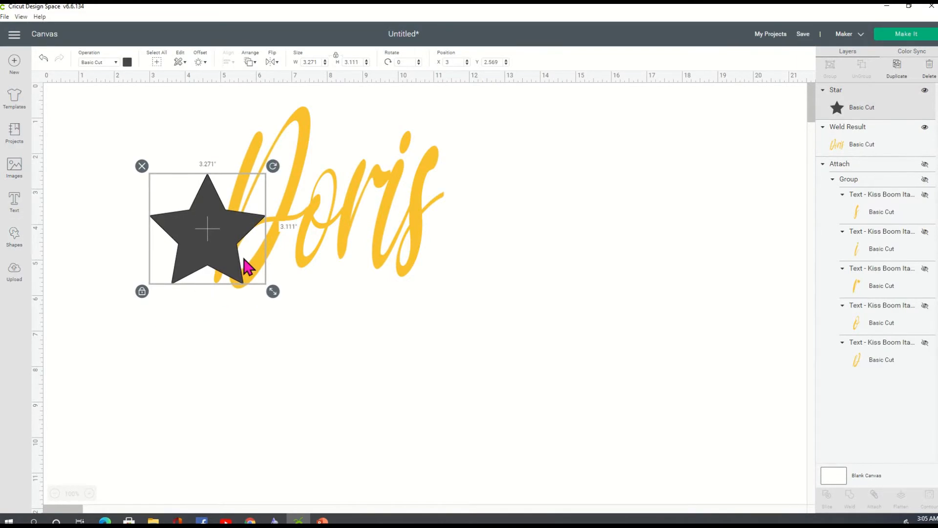
left_click_drag(275, 294, 368, 357)
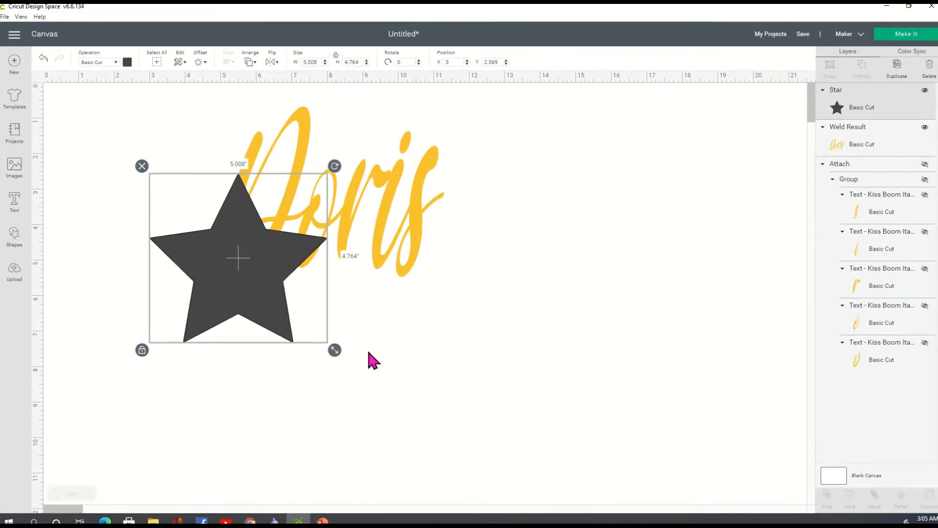
Step: Shrink the welded Doris to about 1.936 in wide over the star
left_click(455, 315)
left_click(397, 229)
left_click_drag(450, 296, 264, 269)
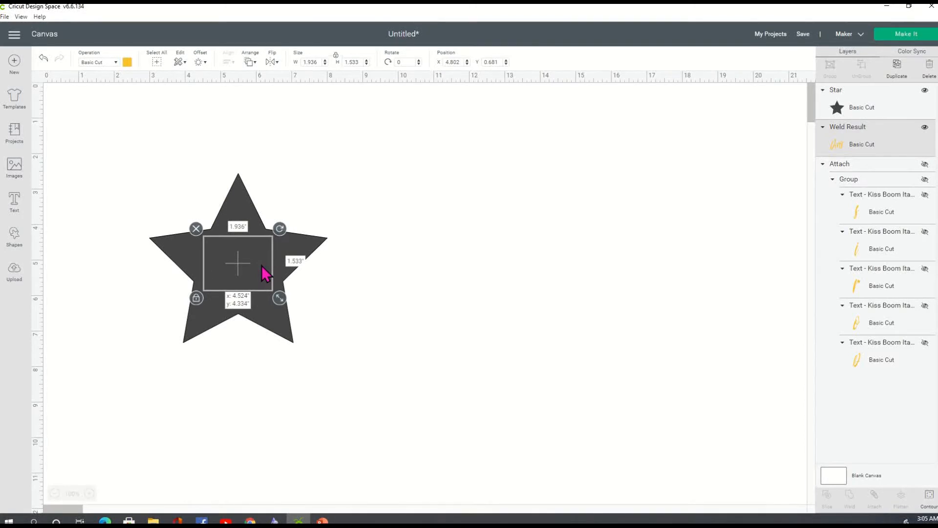
Step: Align the star and welded Doris to each other's centre horizontally and vertically
left_click(396, 303)
left_click_drag(110, 151, 400, 406)
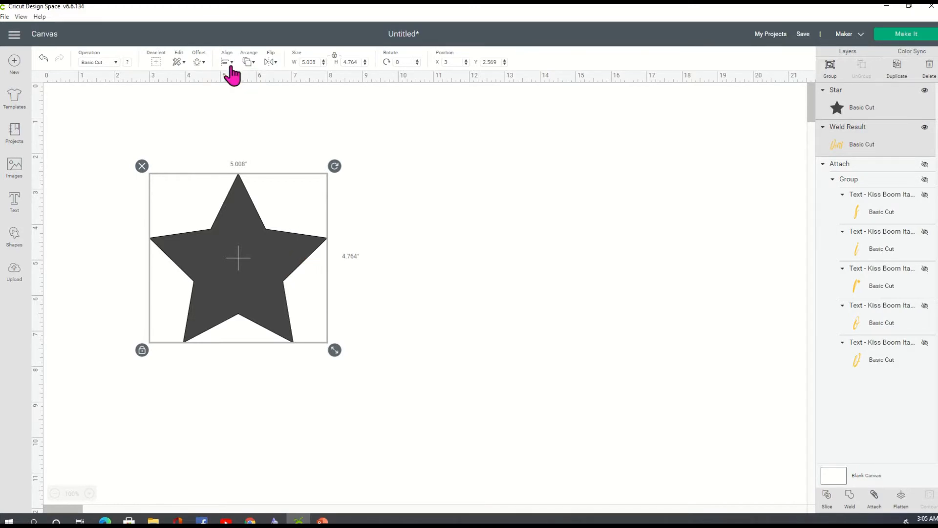
left_click(232, 63)
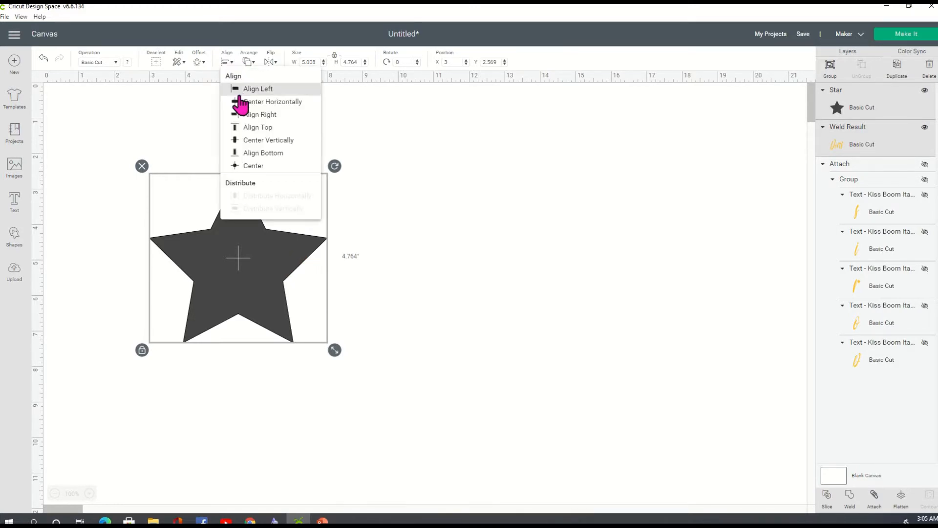
left_click(242, 102)
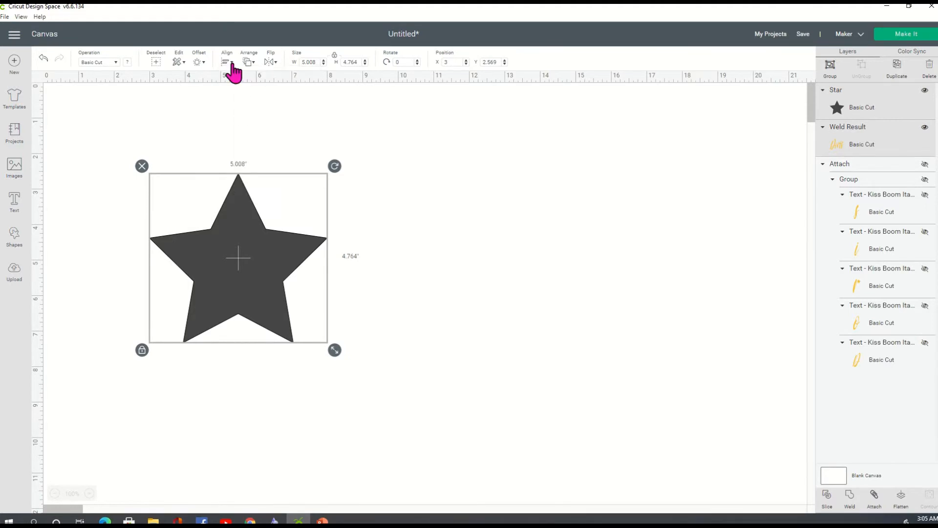
left_click(233, 63)
left_click(263, 142)
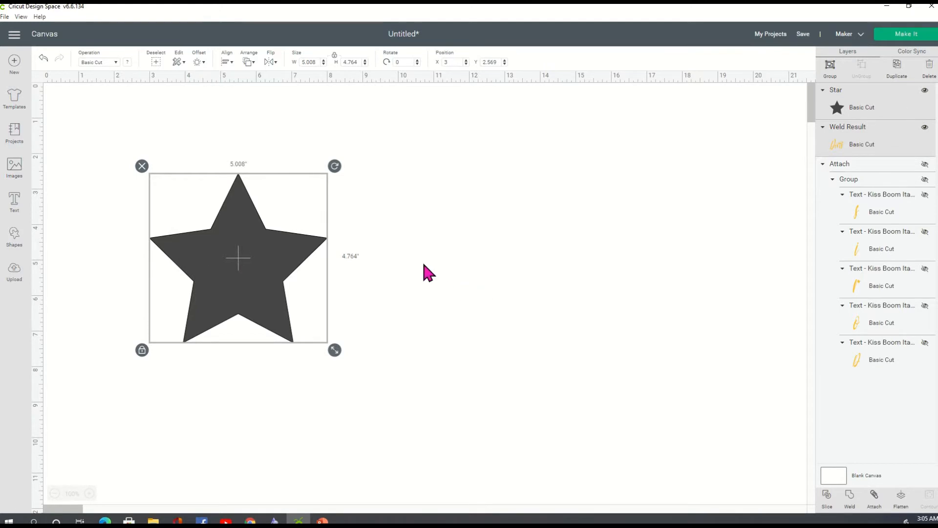
Step: Send the star behind the Doris text, then select both together
left_click(304, 258)
left_click(286, 255)
right_click(285, 254)
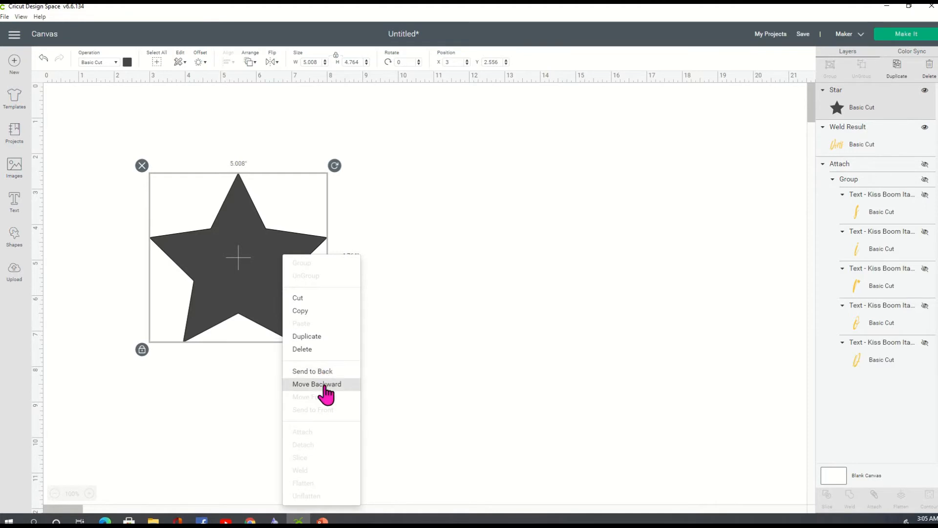
left_click(324, 385)
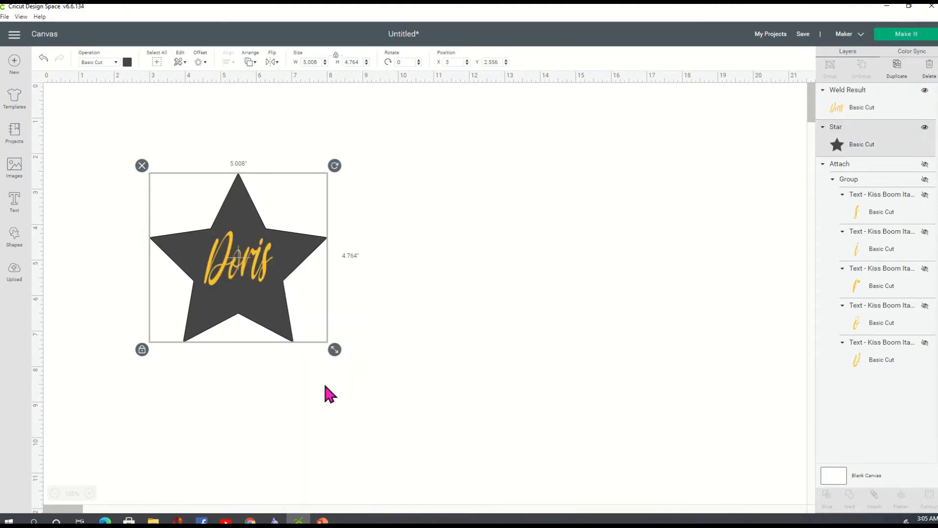
left_click(475, 299)
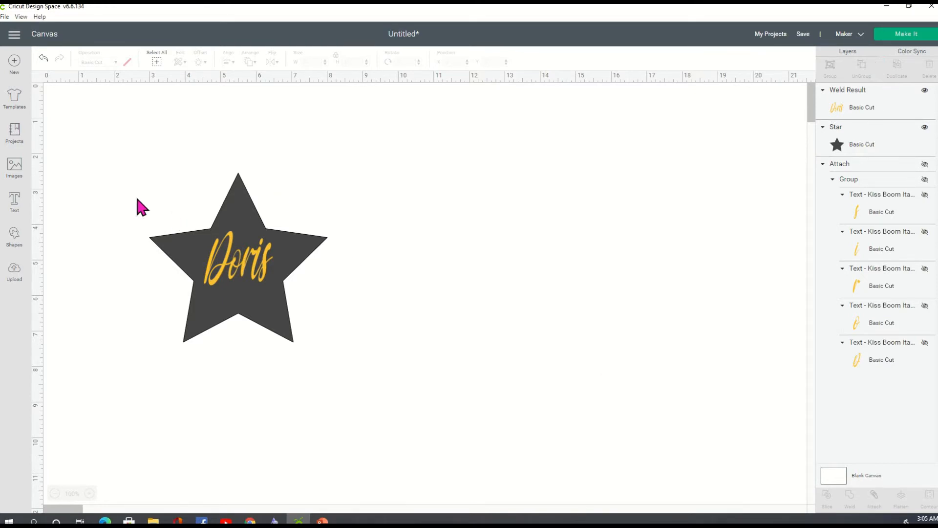
left_click_drag(105, 153, 445, 416)
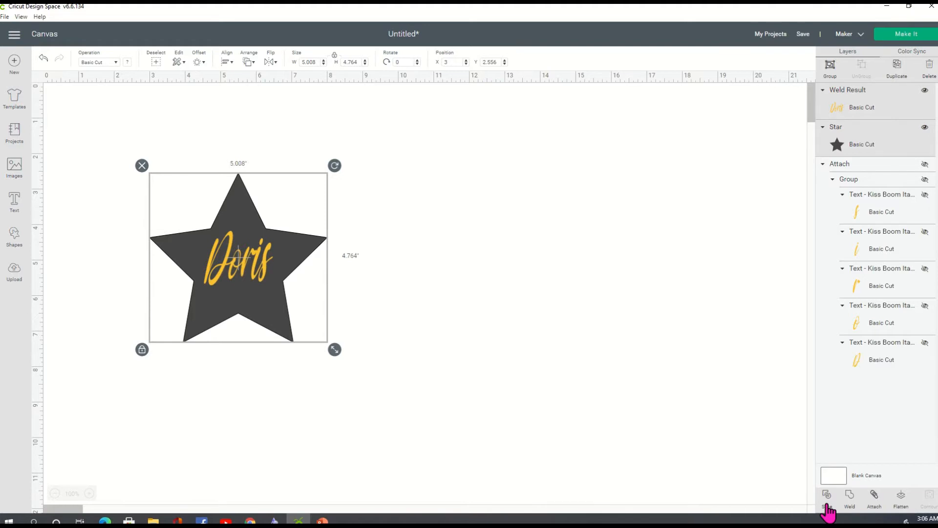
Step: Slice Doris out of the star and delete the two leftover Doris pieces
left_click(433, 243)
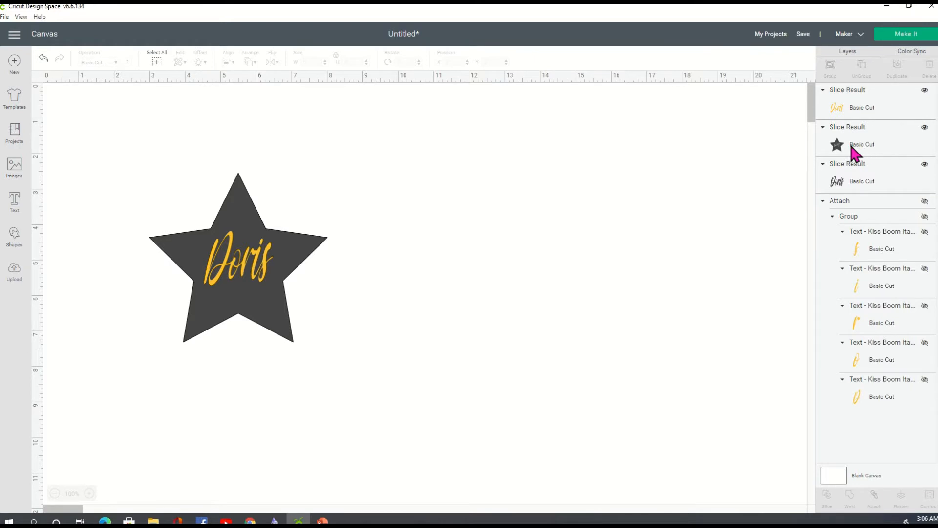
left_click(880, 171)
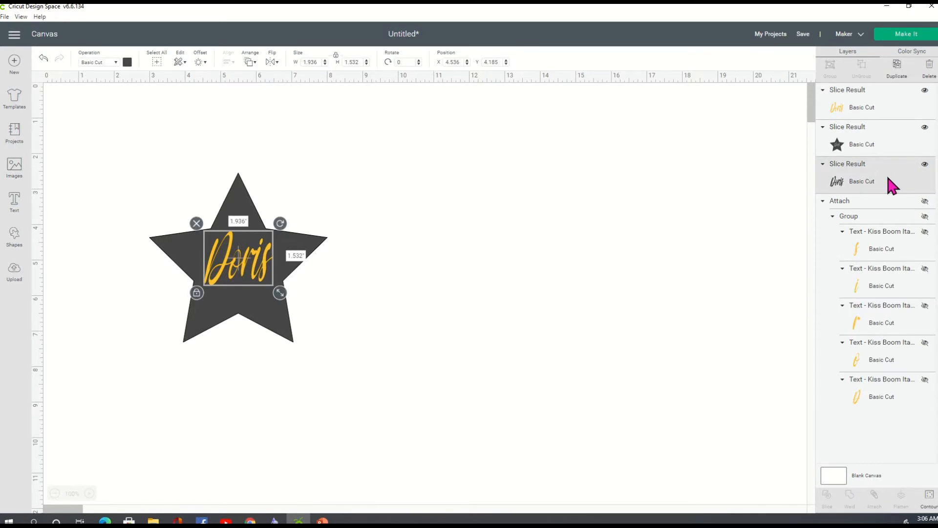
key("Delete")
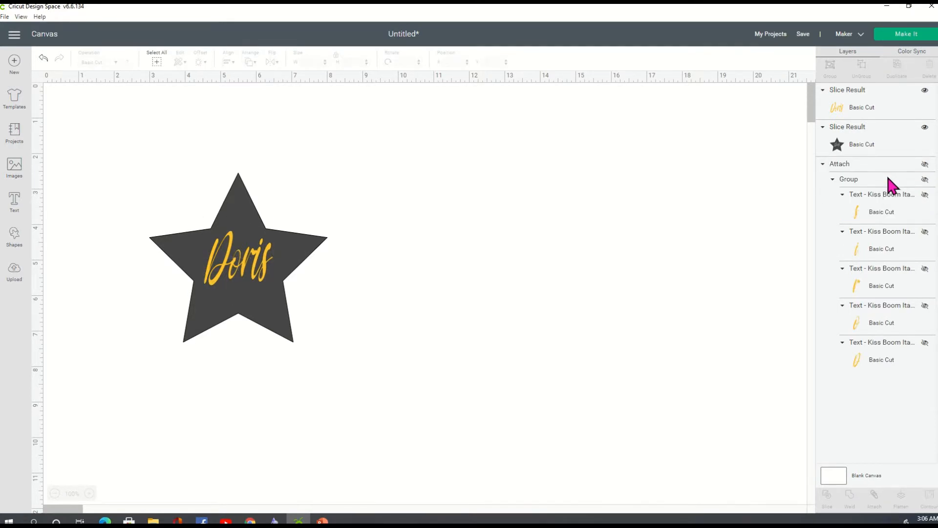
left_click(878, 105)
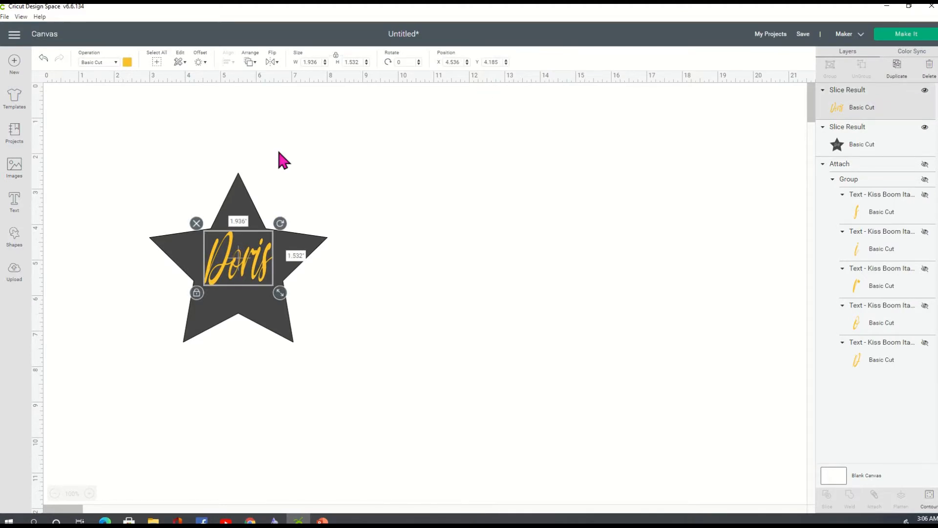
key("Delete")
Step: Move the cut-out star left and unhide the attached gold Doris
left_click_drag(304, 311, 189, 242)
left_click(413, 269)
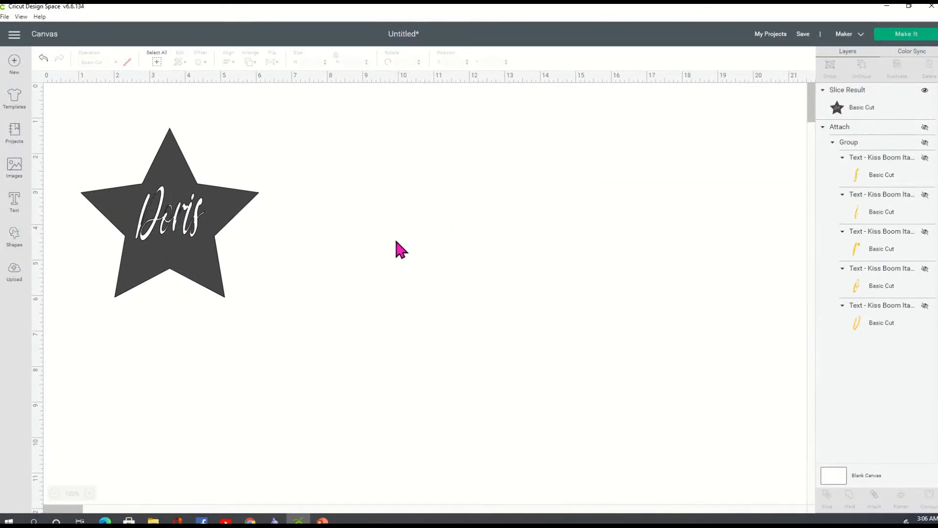
left_click(925, 127)
Step: Shrink the attached gold Doris to 3.037 × 2.504 in and place it right of the star
left_click_drag(294, 423, 435, 253)
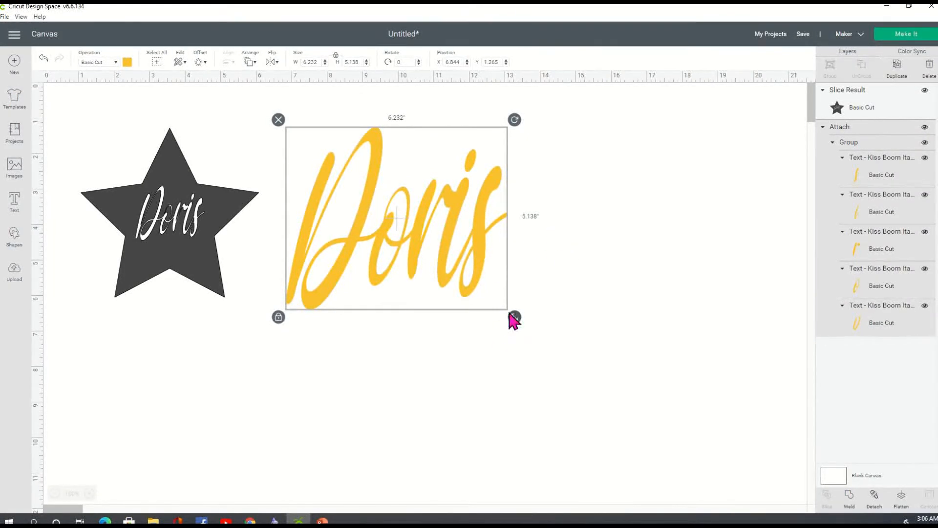
left_click_drag(517, 320, 404, 215)
left_click_drag(361, 179, 380, 211)
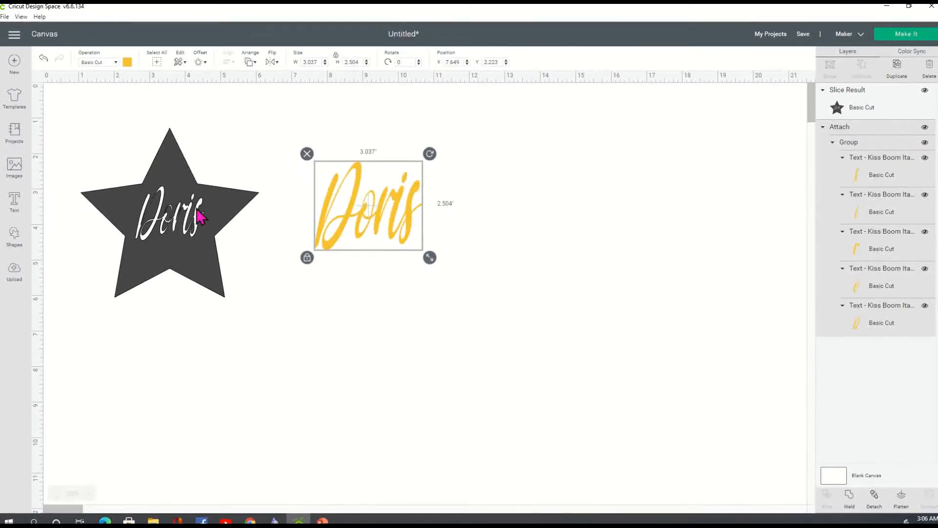
Step: Add a heart shape beside the star and enlarge it to about 4.7 inches wide
left_click(13, 240)
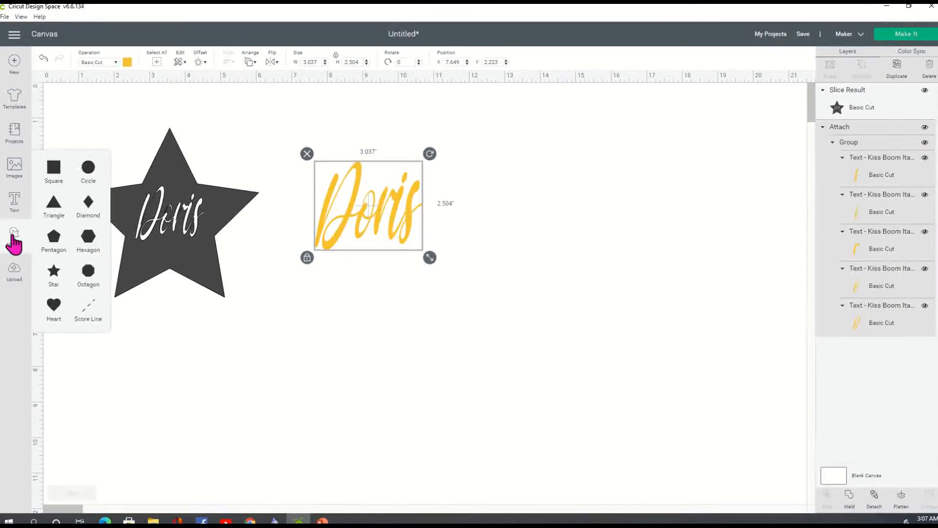
left_click(55, 309)
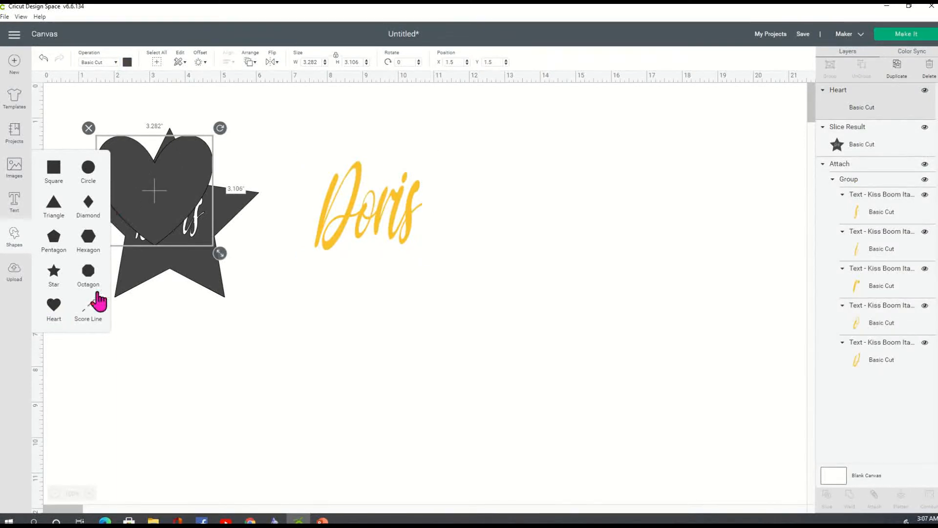
left_click_drag(151, 203, 340, 207)
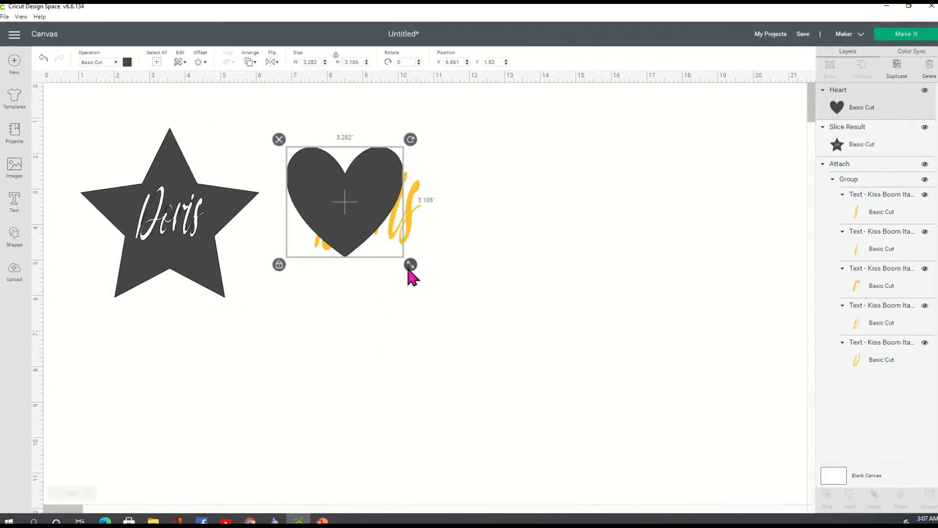
left_click_drag(411, 263, 449, 296)
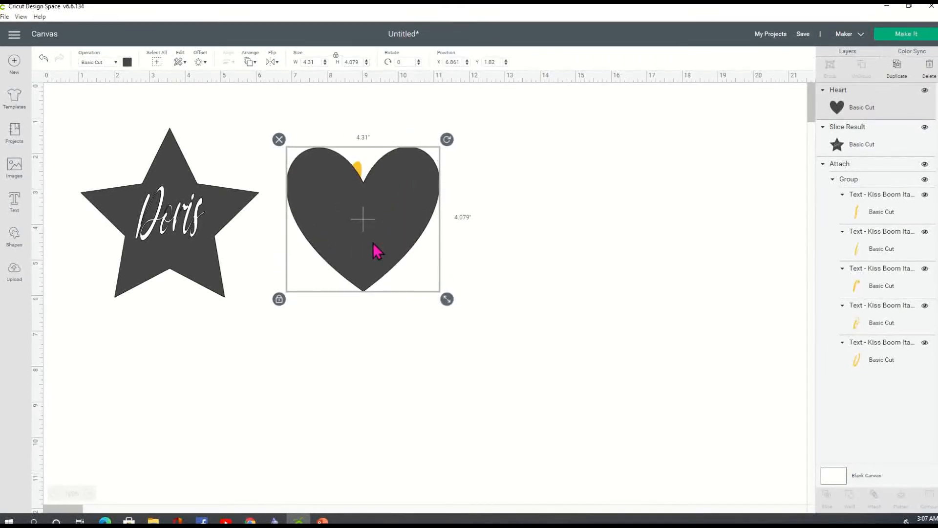
left_click_drag(377, 249, 379, 236)
left_click_drag(448, 288, 465, 310)
left_click_drag(386, 259, 624, 258)
Step: Shrink the yellow Doris text slightly, move the heart over it, and select both
left_click(409, 247)
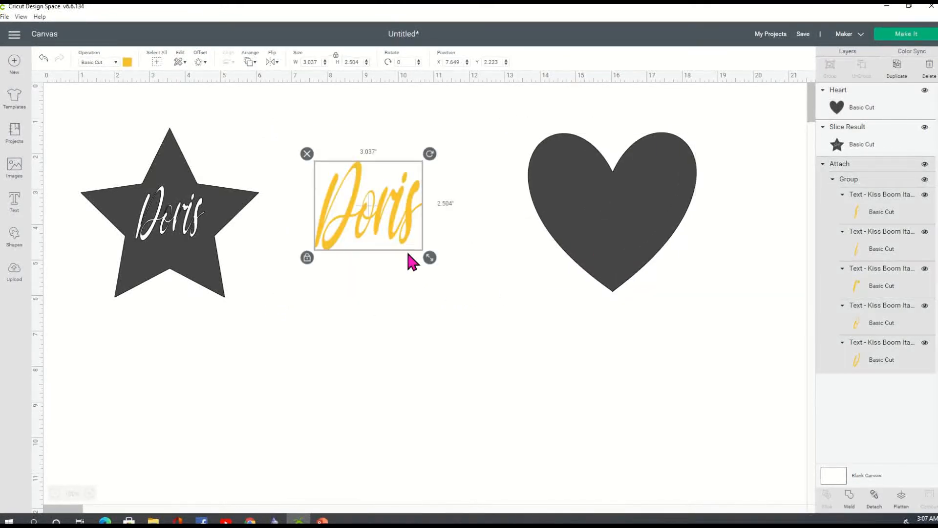
left_click_drag(426, 259, 419, 238)
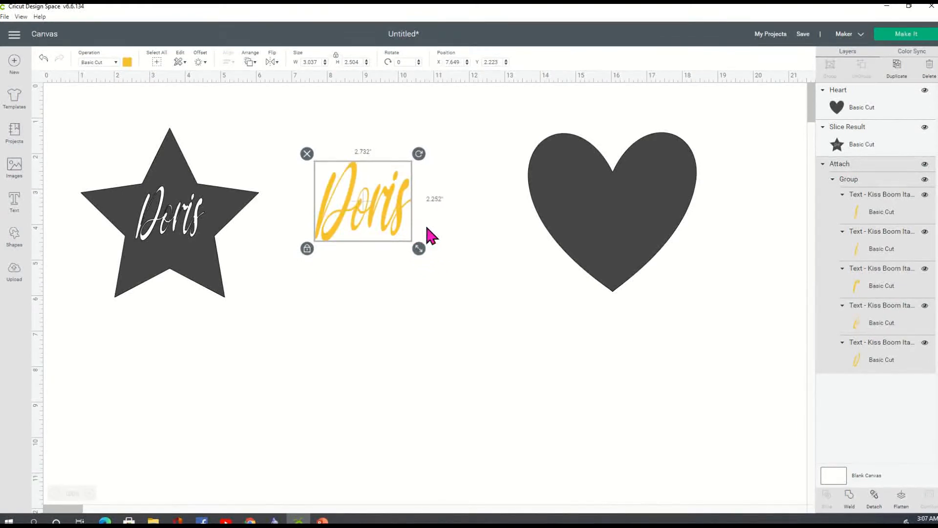
left_click_drag(582, 224, 344, 230)
left_click(494, 243)
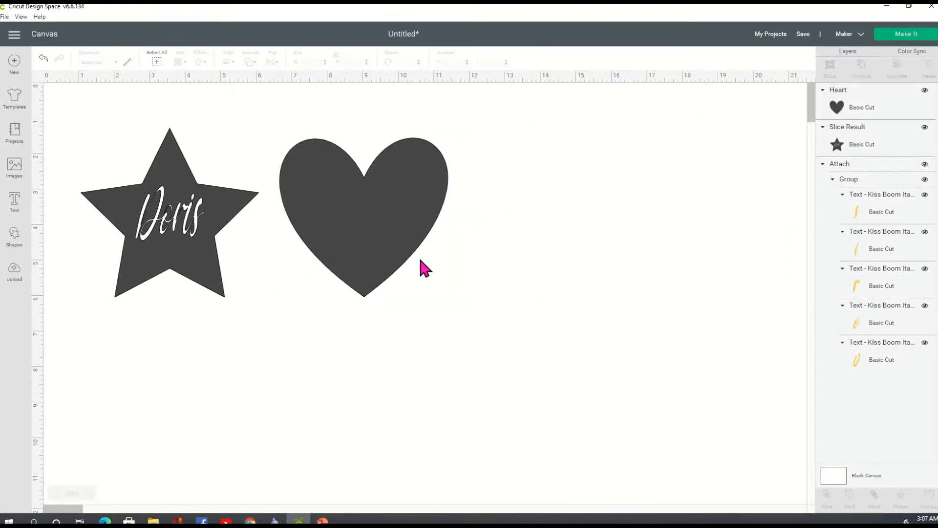
left_click_drag(446, 312, 267, 120)
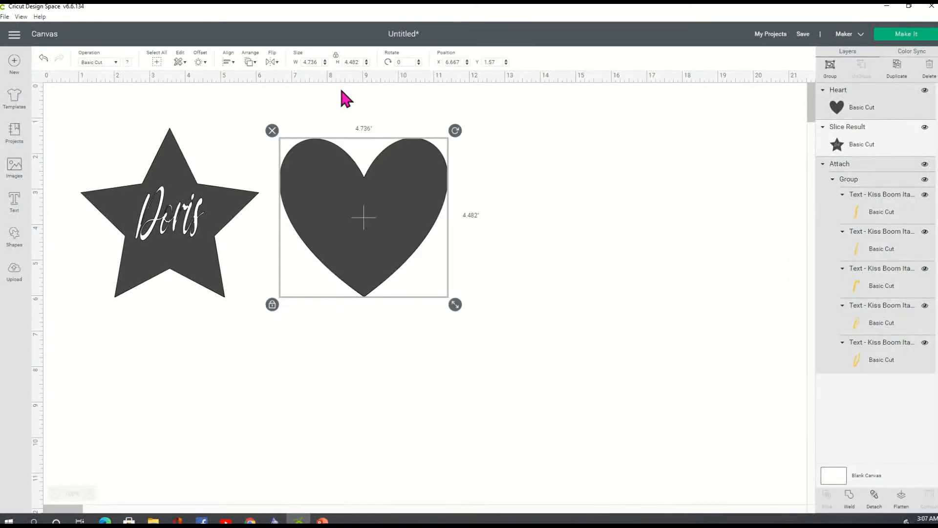
Step: Center the heart and Doris text horizontally and vertically
left_click(228, 62)
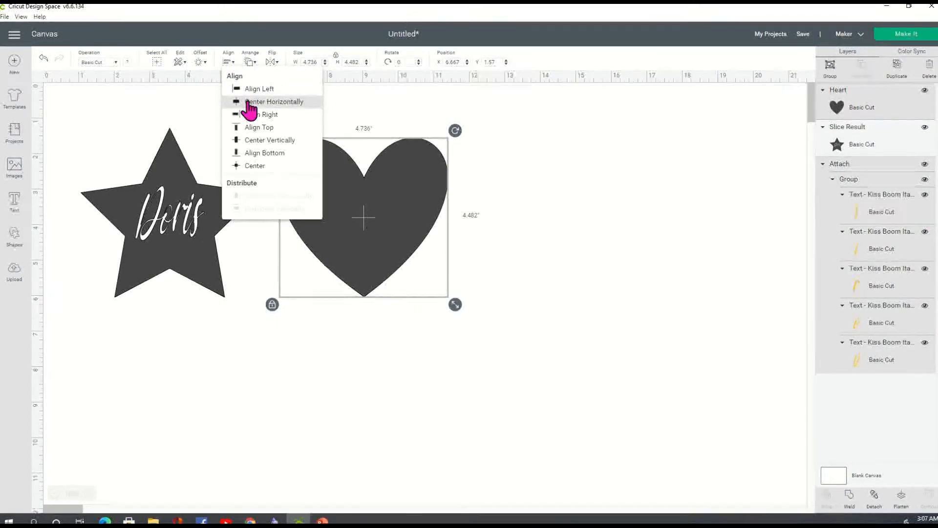
left_click(249, 101)
left_click(228, 62)
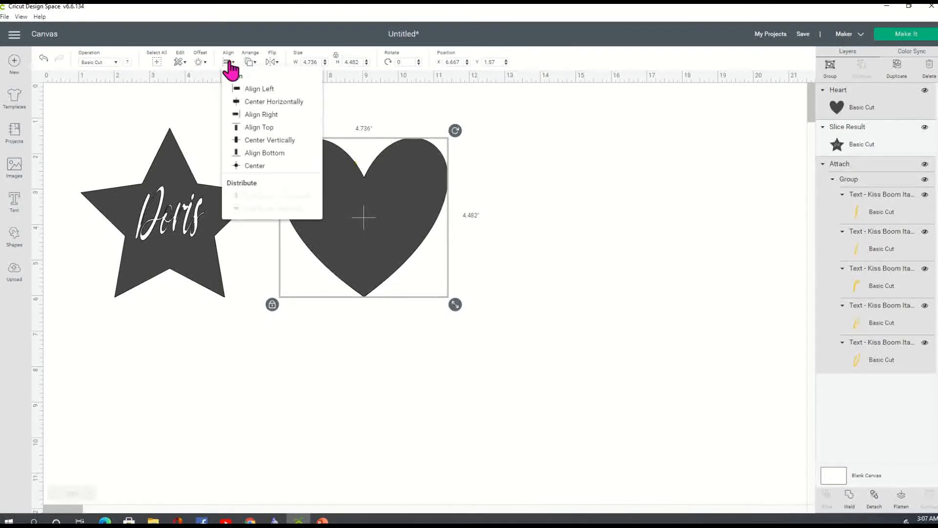
left_click(270, 142)
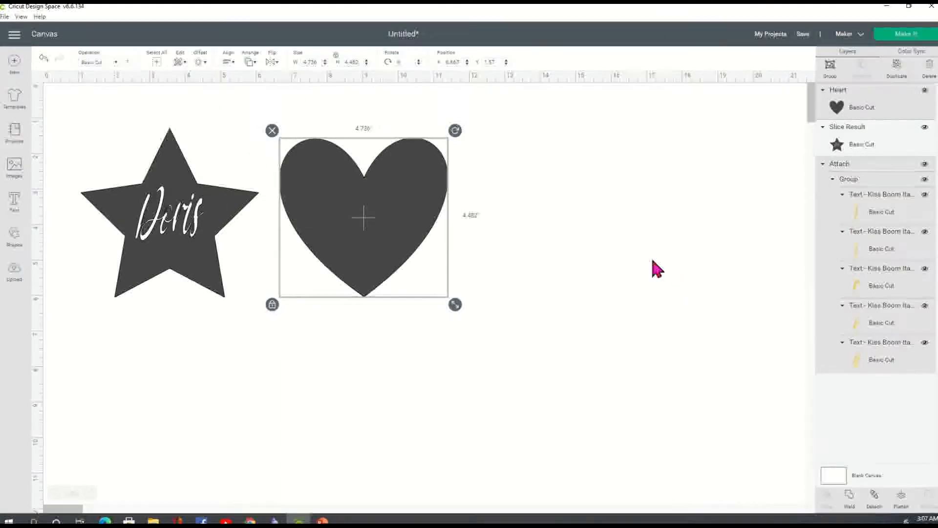
Step: Move the heart two layers backward so Doris shows on top of it
right_click(386, 219)
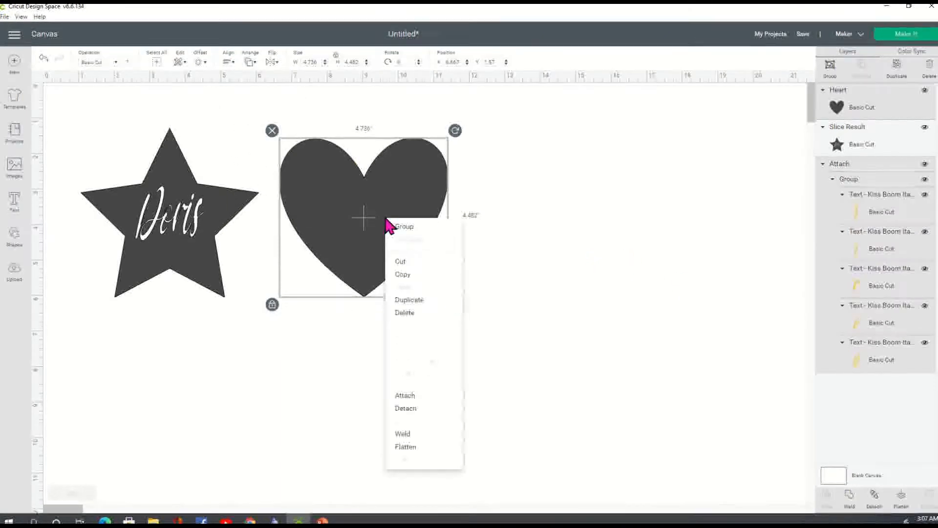
left_click(362, 232)
left_click(430, 241)
left_click(408, 232)
right_click(408, 232)
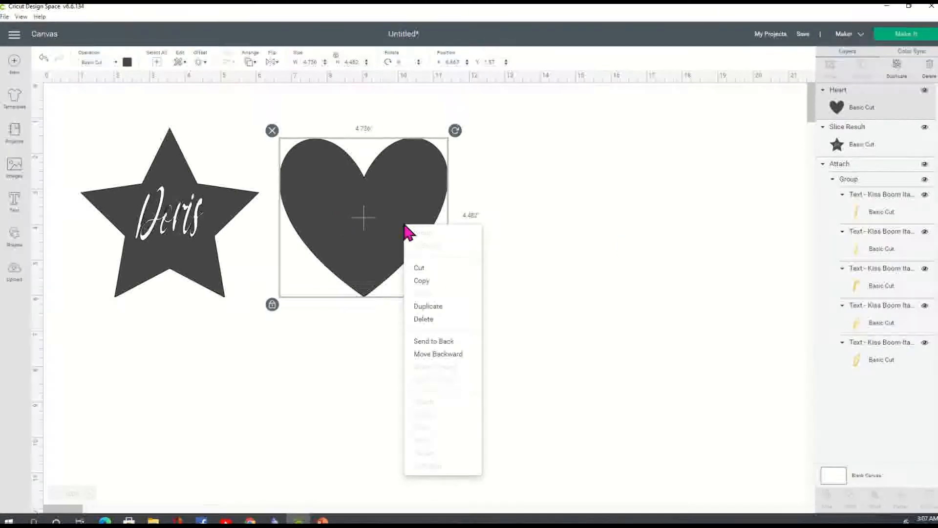
left_click(448, 355)
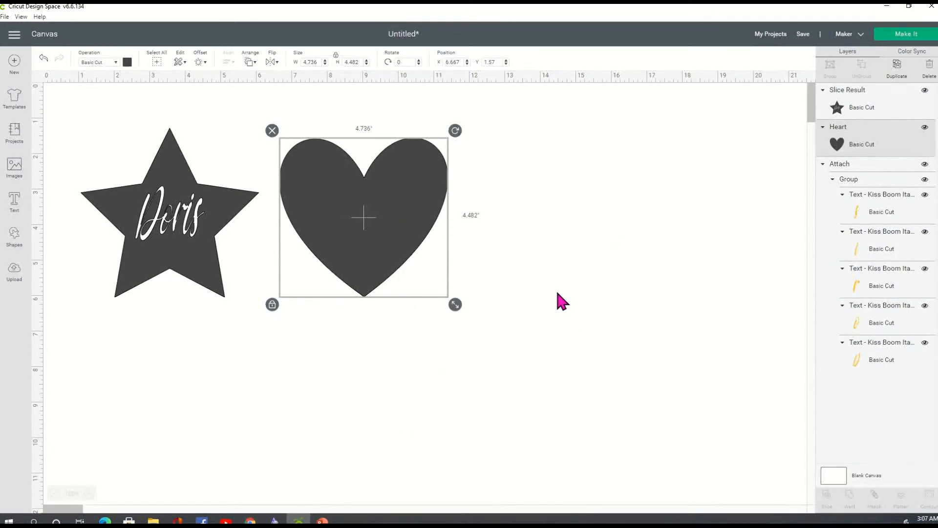
right_click(413, 228)
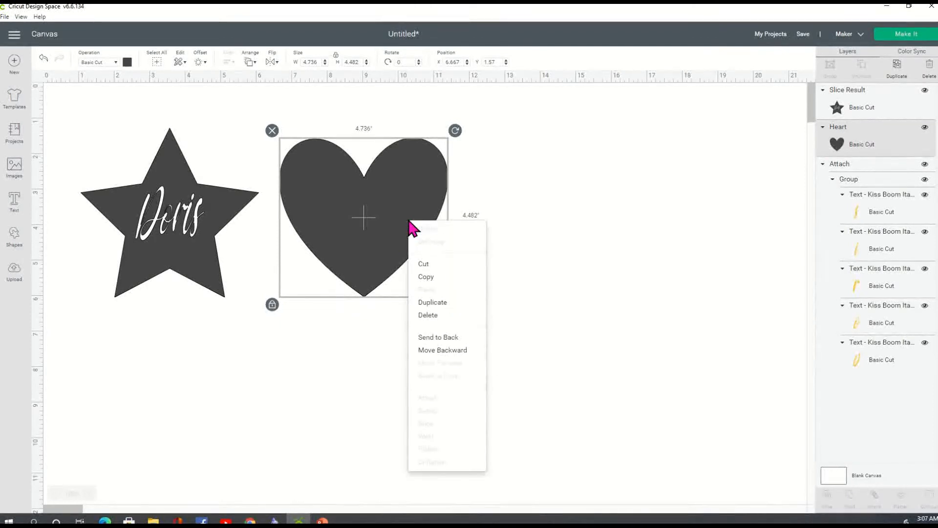
left_click(466, 357)
left_click(556, 268)
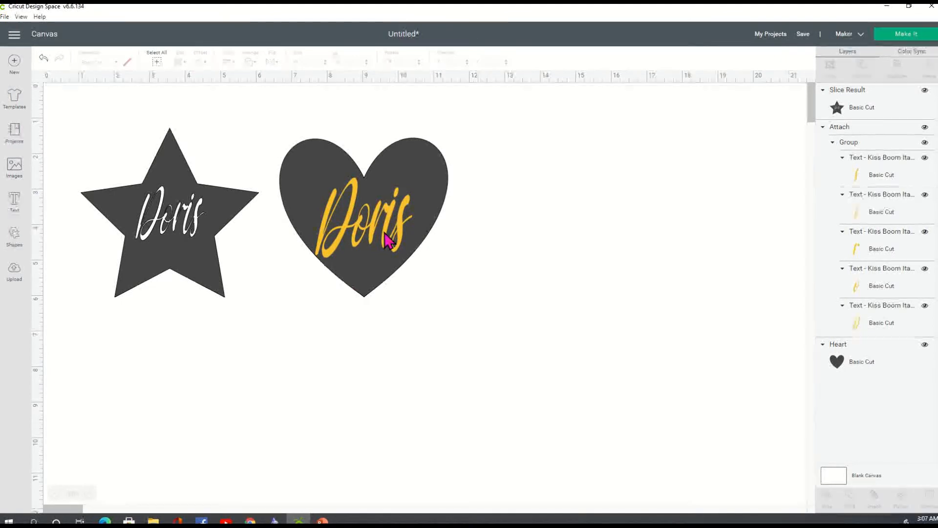
Step: Nudge the star left and pull the yellow Doris text off the heart
left_click_drag(205, 250, 183, 241)
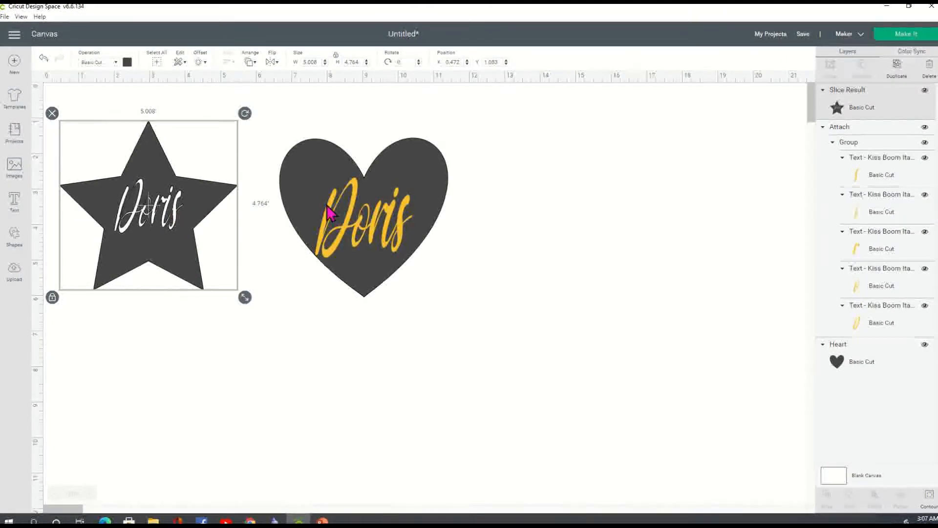
left_click_drag(268, 120, 507, 339)
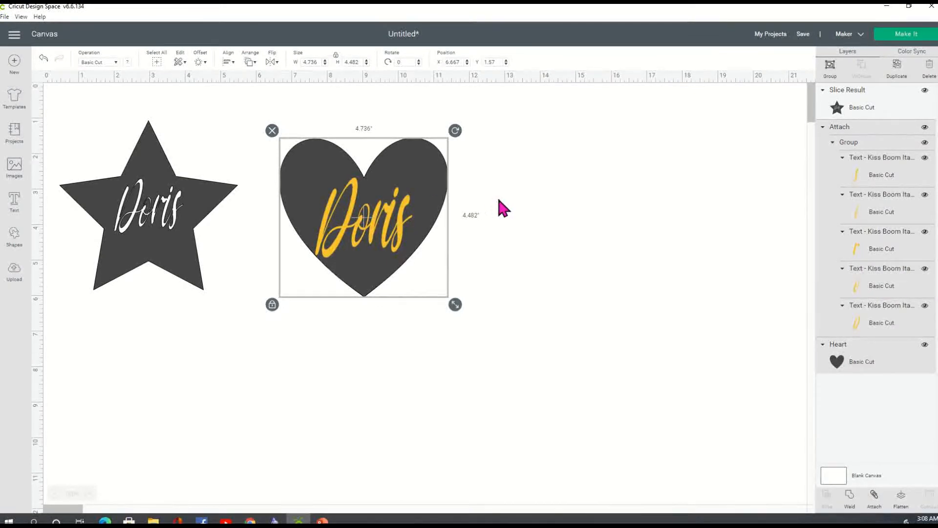
left_click(558, 188)
left_click_drag(389, 183, 555, 175)
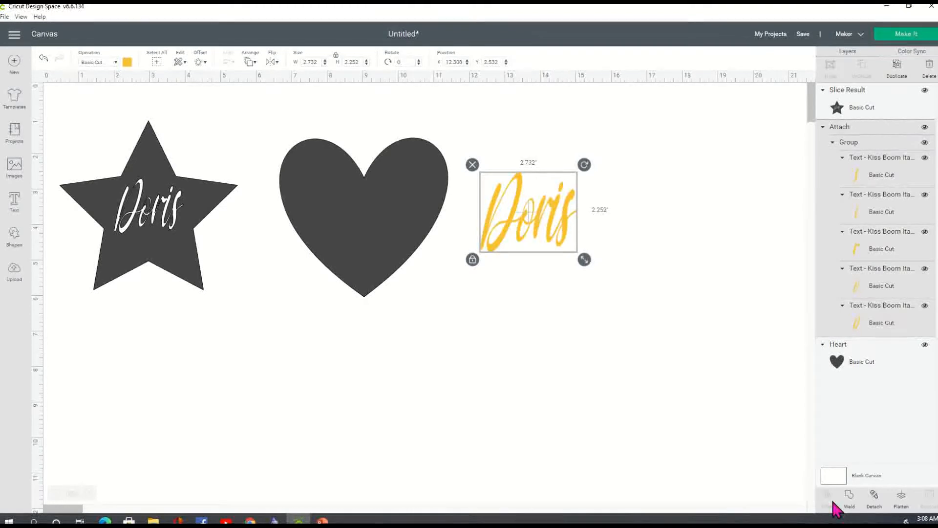
Step: Weld the Doris letters into one shape, move it back onto the heart, and select both
left_click(851, 508)
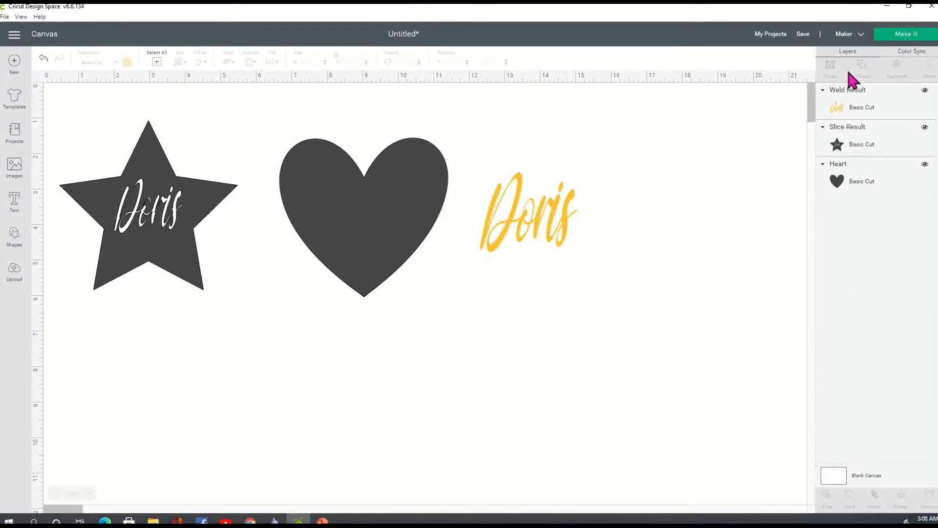
left_click_drag(538, 237, 377, 240)
left_click(474, 259)
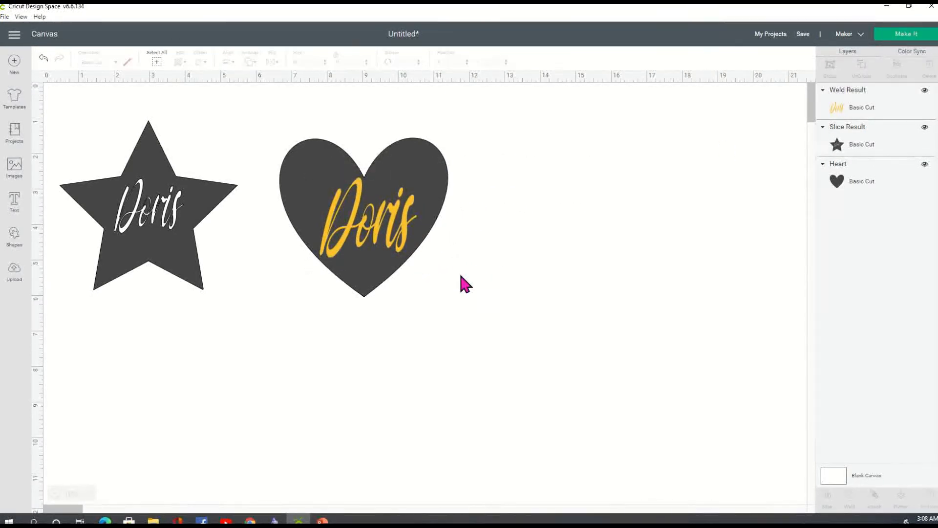
left_click_drag(277, 128, 503, 341)
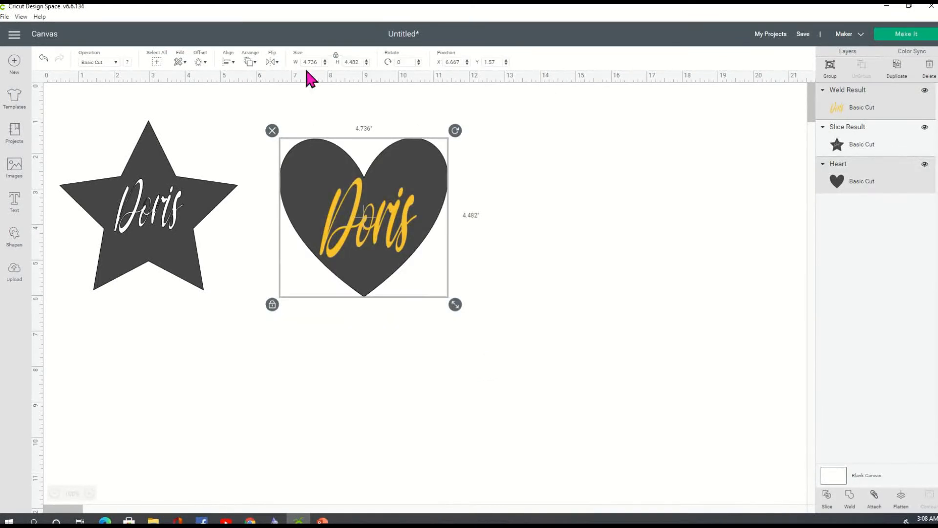
Step: Center Doris horizontally and vertically on the heart
left_click(228, 62)
left_click(261, 103)
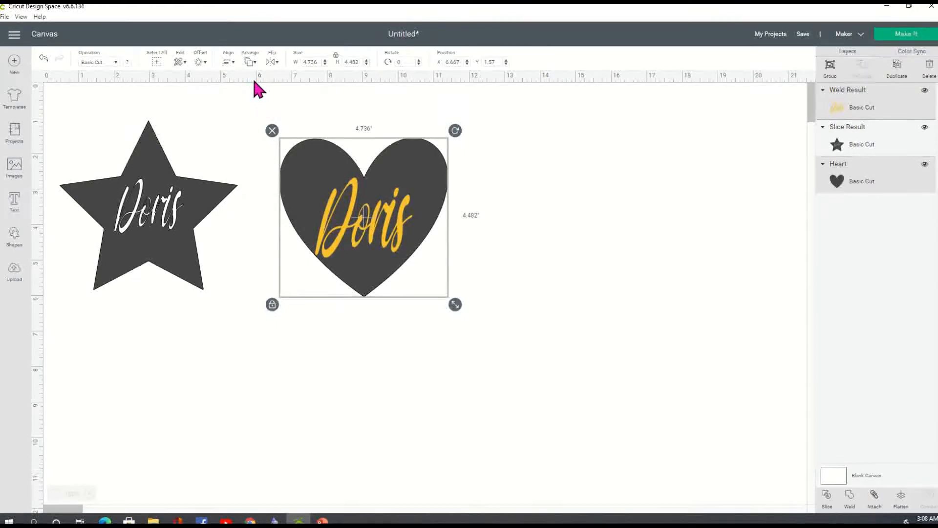
left_click(230, 63)
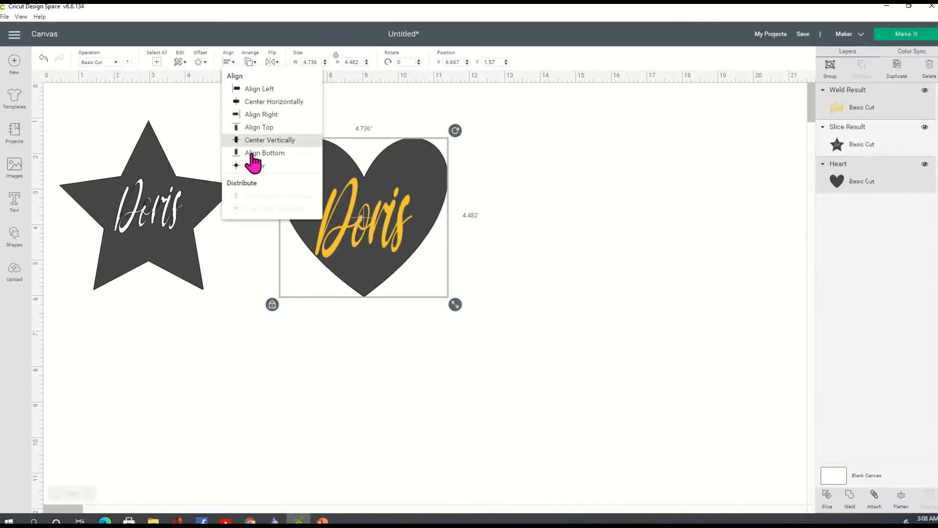
left_click(280, 141)
Step: Slice Doris out of the heart and delete the two leftover Doris pieces
left_click(559, 320)
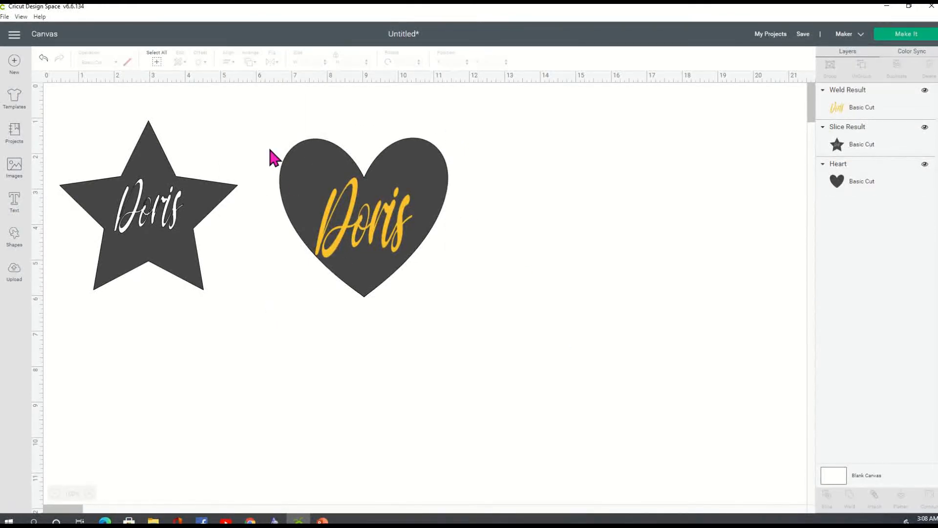
left_click_drag(268, 116, 498, 348)
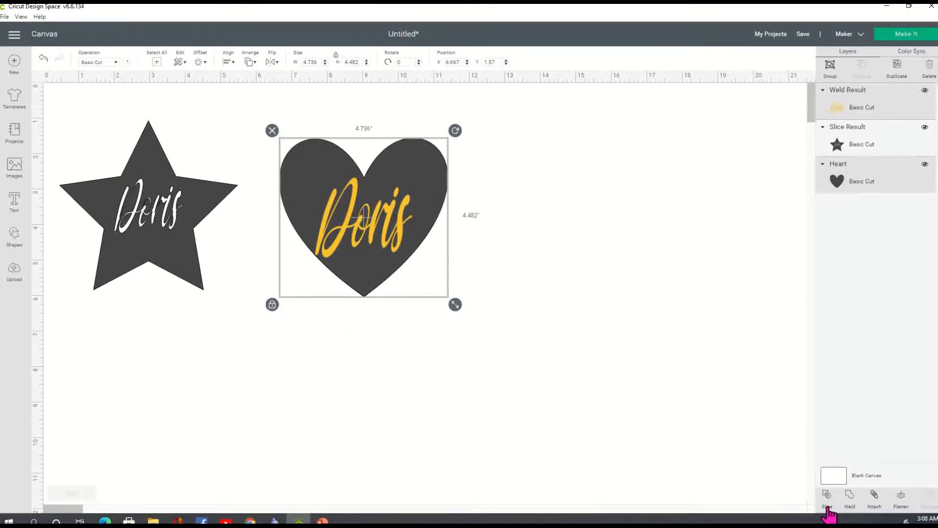
left_click(559, 215)
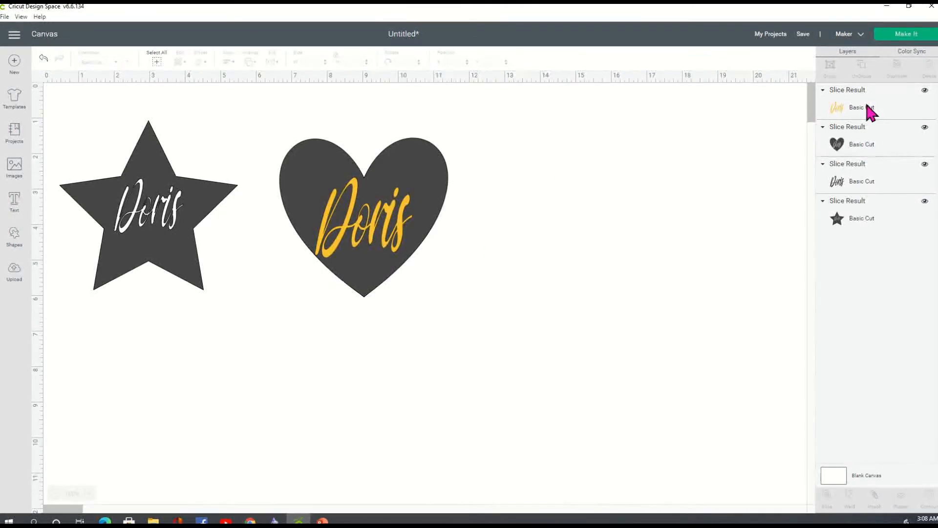
left_click(871, 111)
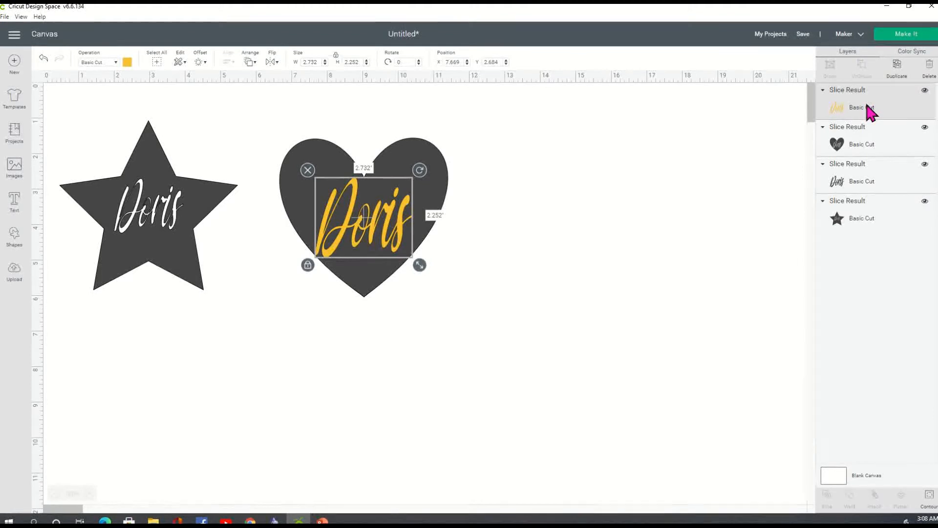
key("Delete")
left_click(875, 144)
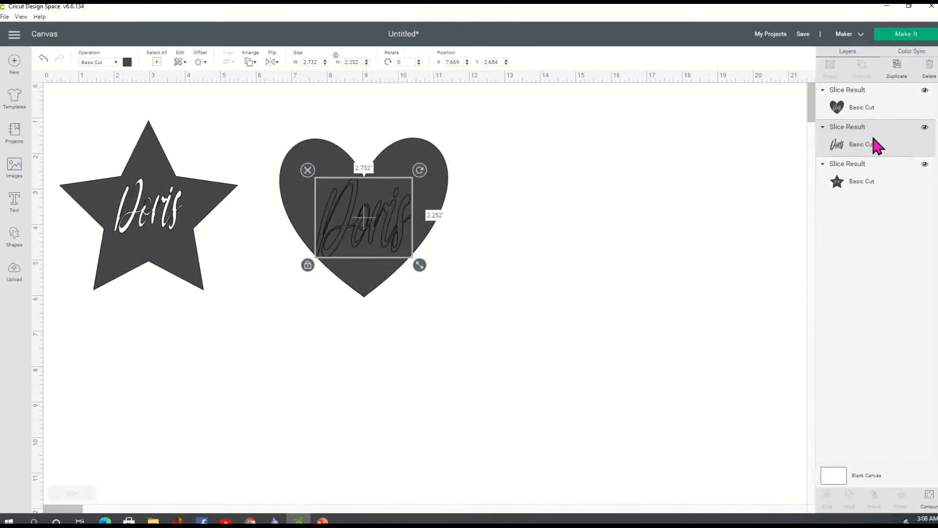
key("Delete")
Step: Move the sliced heart next to the star
left_click_drag(390, 209, 371, 240)
left_click(156, 214)
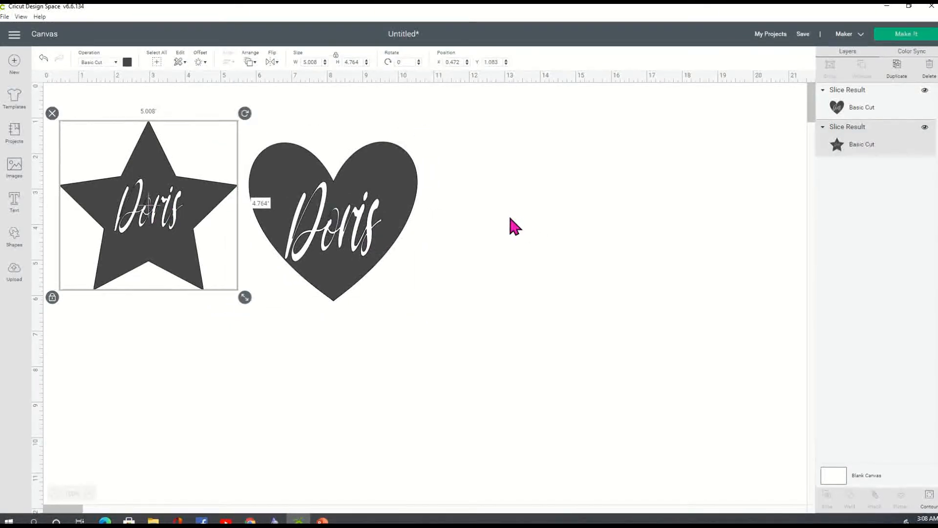
left_click(423, 314)
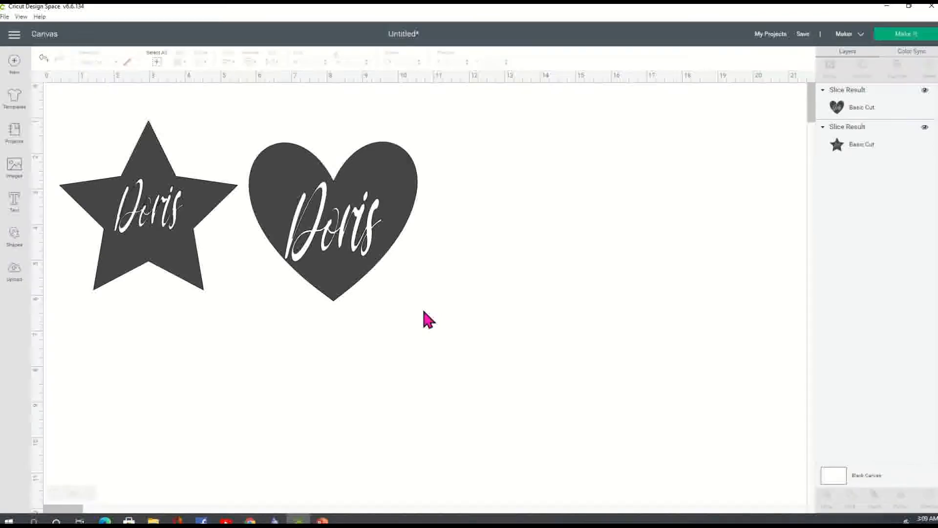
Step: Color the star red and the heart blue
left_click(176, 216)
mouse_move(176, 216)
left_mouse_down()
mouse_move(184, 274)
mouse_move(185, 199)
left_mouse_up()
left_click(127, 63)
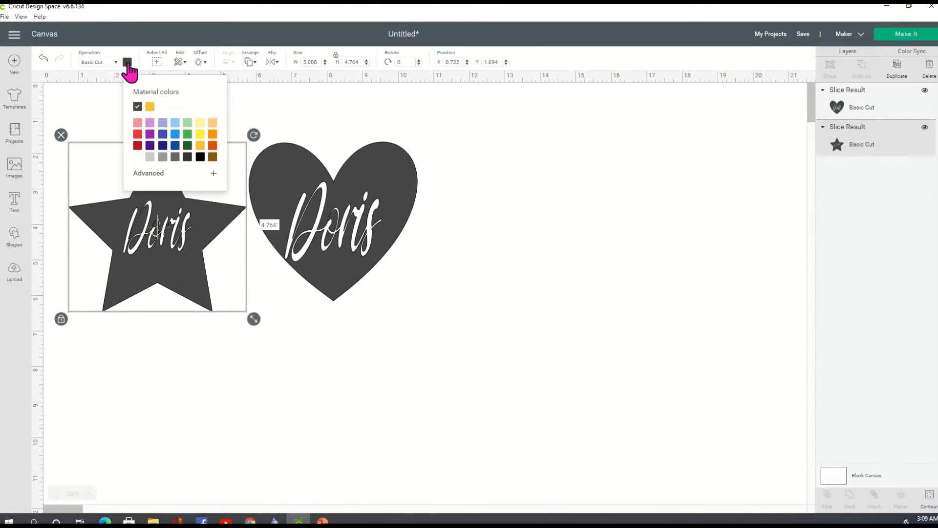
left_click(138, 135)
left_click(359, 196)
left_click(128, 63)
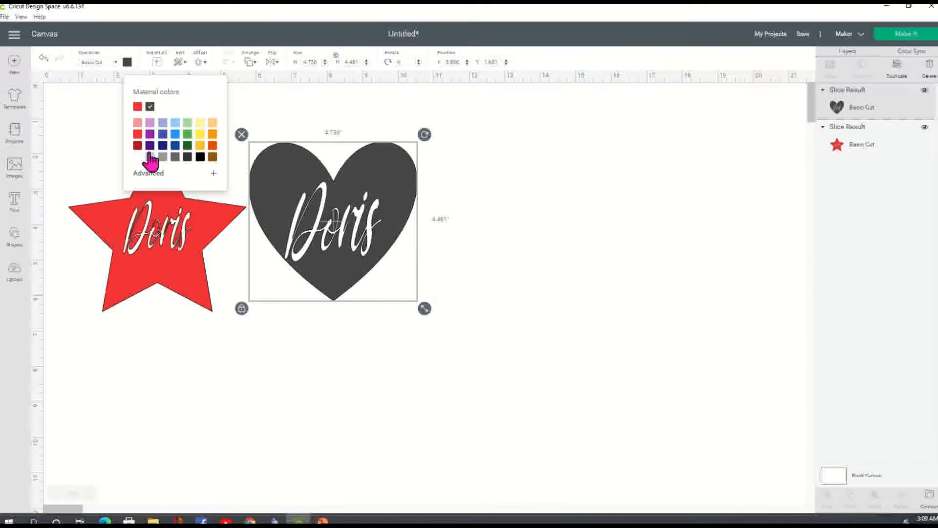
left_click(176, 135)
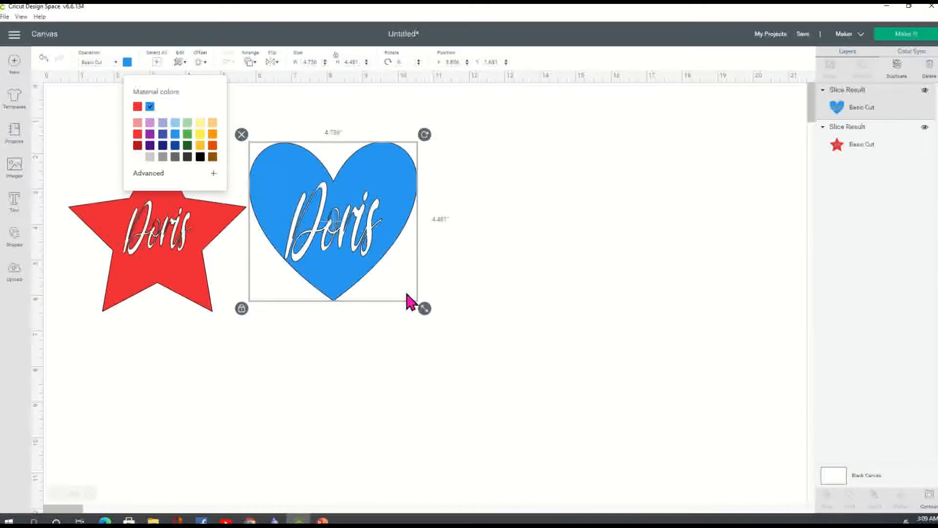
Step: Shrink the heart to about 3.2 inches wide, enlarge the star, and move the heart right
left_click_drag(425, 309, 370, 256)
left_click(210, 279)
left_click_drag(253, 319, 300, 415)
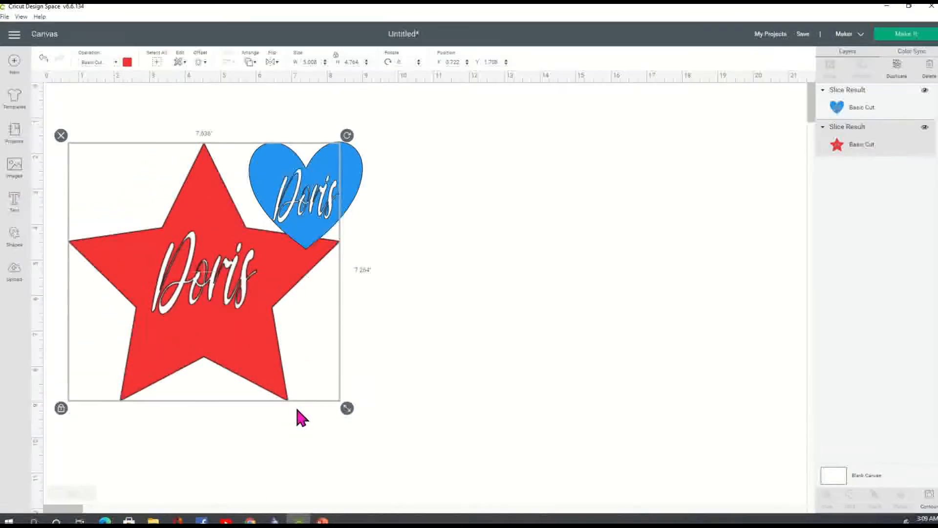
left_click_drag(371, 192, 438, 283)
left_click(608, 280)
left_click(542, 270)
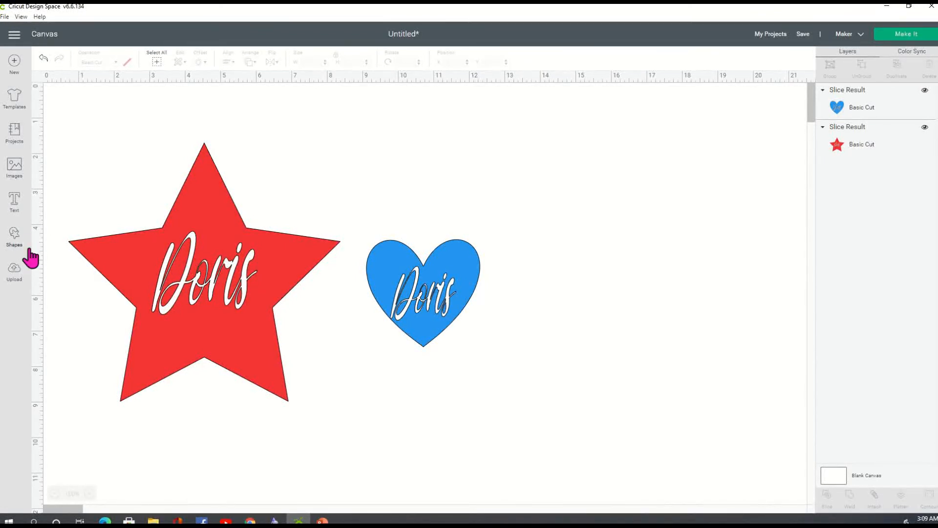
Step: Add a square about 8.292 inches wide and send it behind the star
left_click(15, 240)
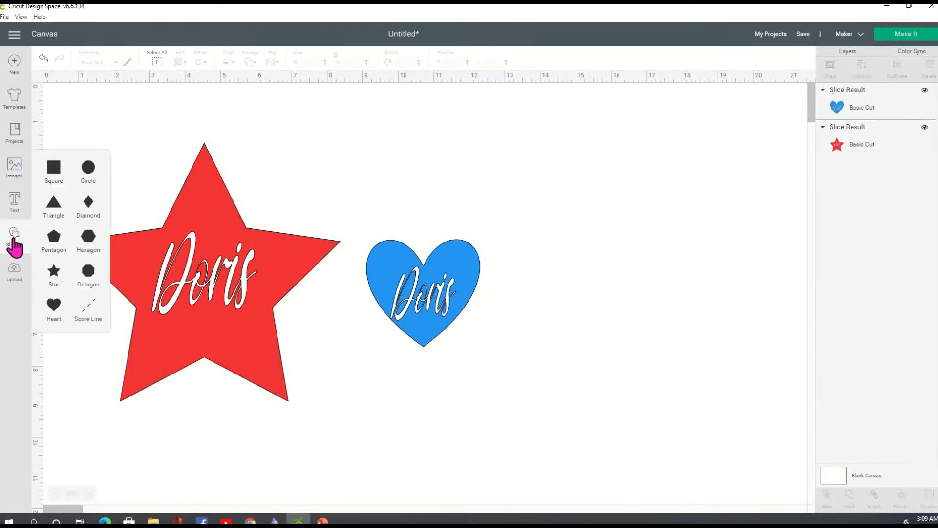
left_click(54, 169)
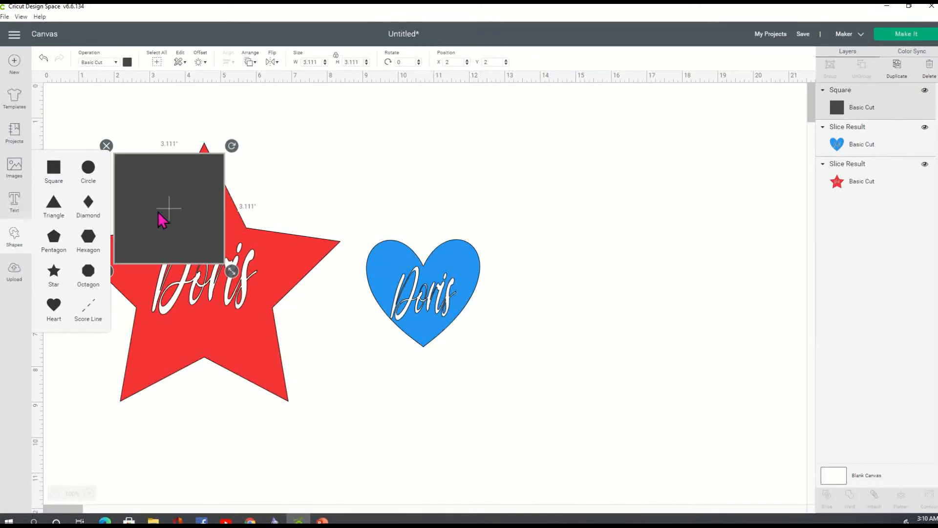
left_click_drag(198, 254, 342, 442)
left_click_drag(306, 360, 272, 366)
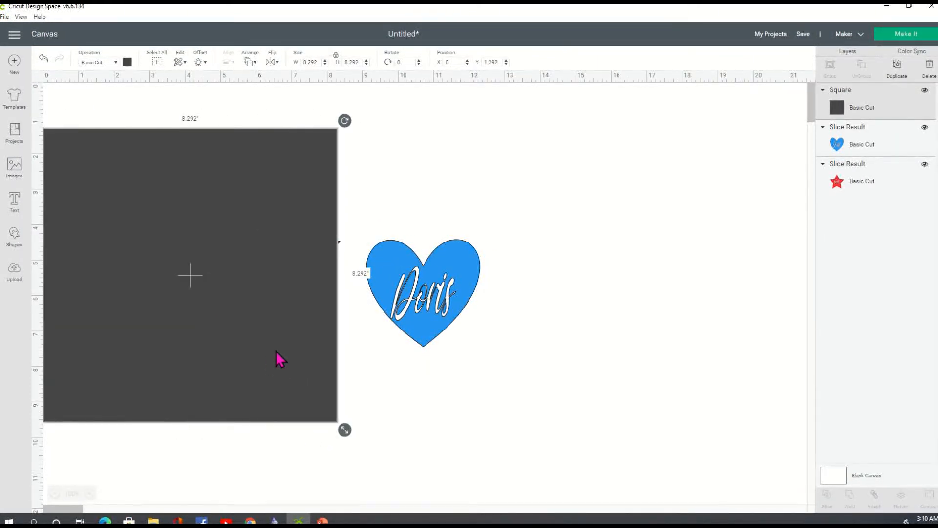
right_click(286, 335)
left_click(324, 330)
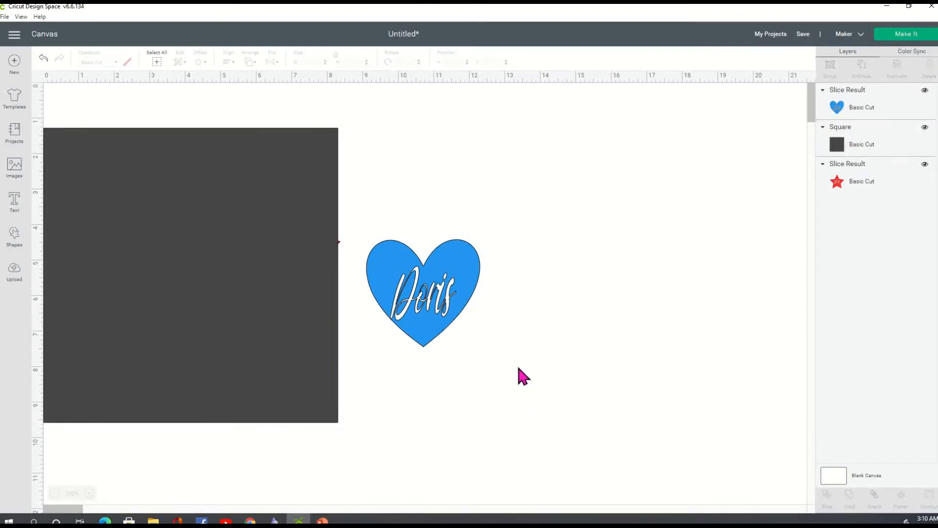
right_click(199, 292)
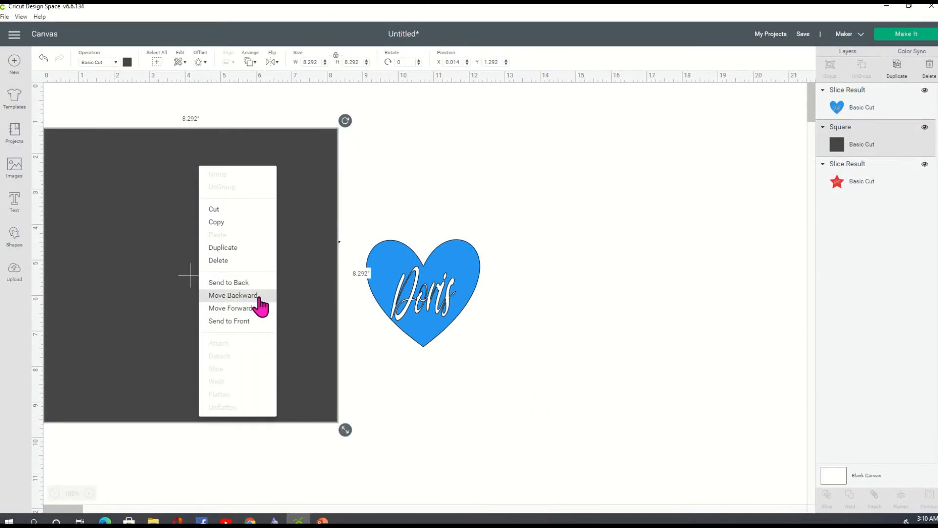
left_click(259, 299)
left_click(494, 383)
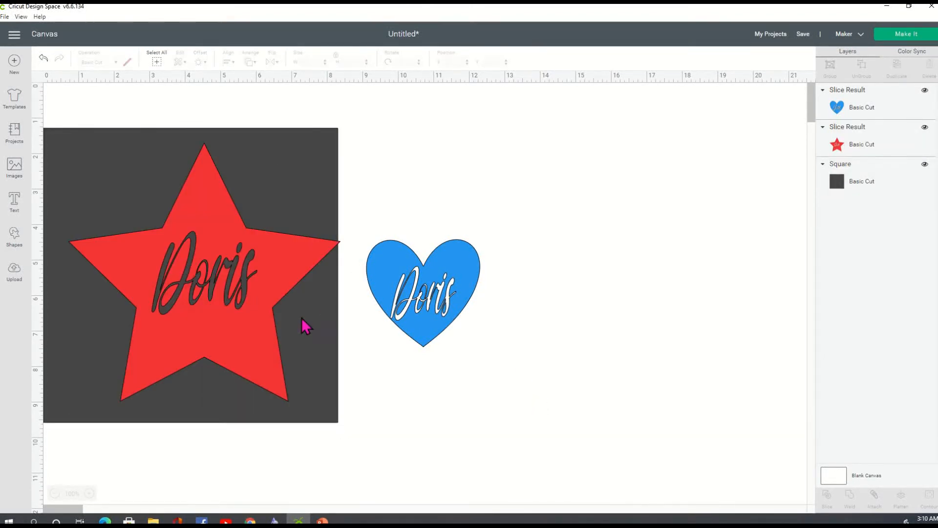
Step: Shrink the red star to about 3.9 inches and reposition it
left_click(258, 296)
left_click_drag(348, 409, 209, 289)
left_click_drag(147, 213, 201, 285)
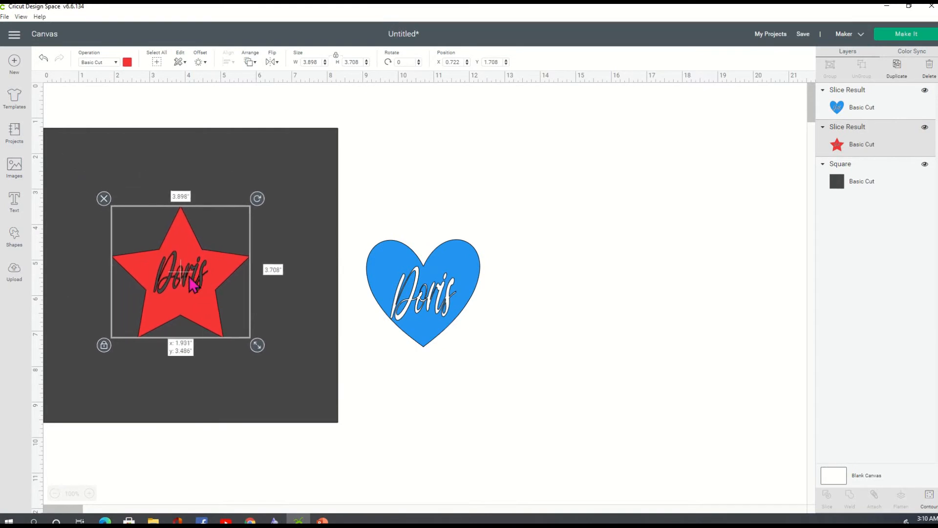
left_click(520, 386)
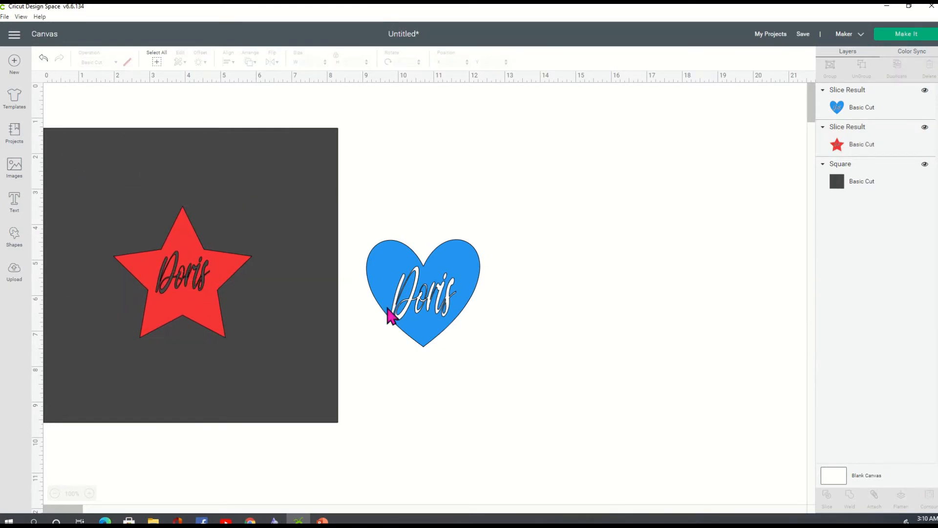
Step: Duplicate the dark square and place the copy to the right of the first
right_click(196, 148)
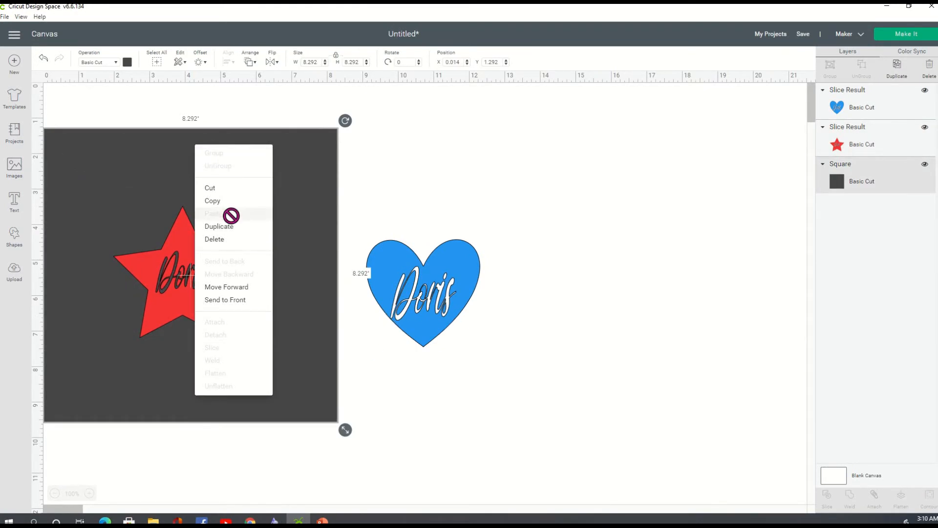
left_click(240, 230)
left_click_drag(239, 191, 521, 182)
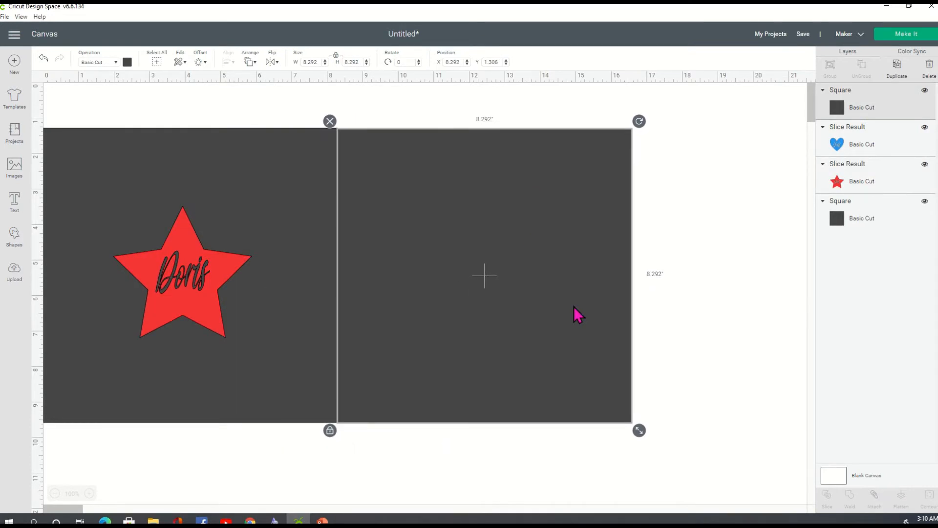
right_click(573, 283)
Step: Send the new square behind the heart and center the blue heart on it
left_click(624, 239)
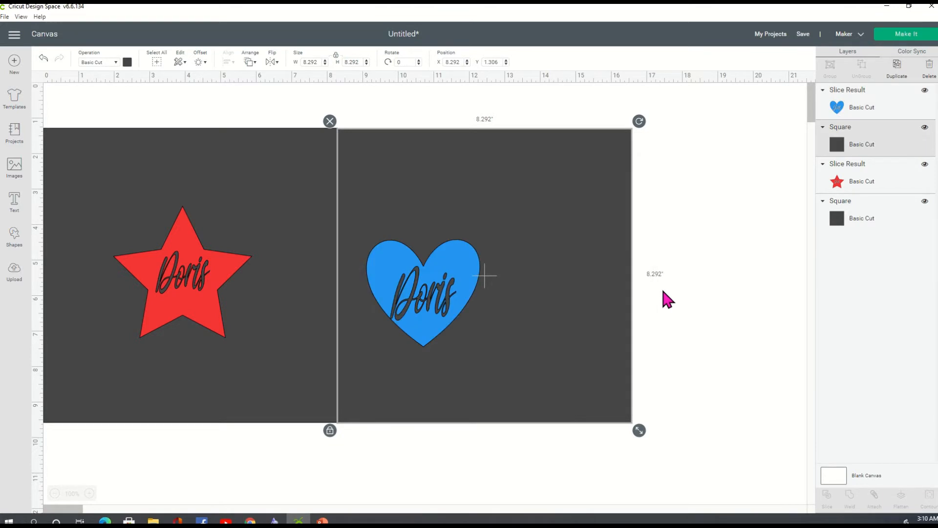
left_click_drag(449, 288, 505, 283)
left_click(661, 307)
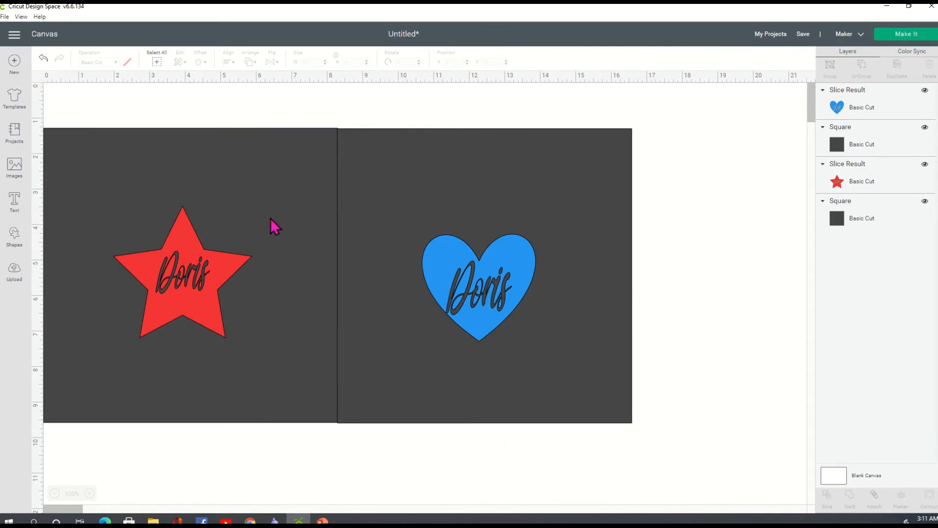
Step: Delete both dark squares and use Make It to lay the design across two mats
left_click(230, 170)
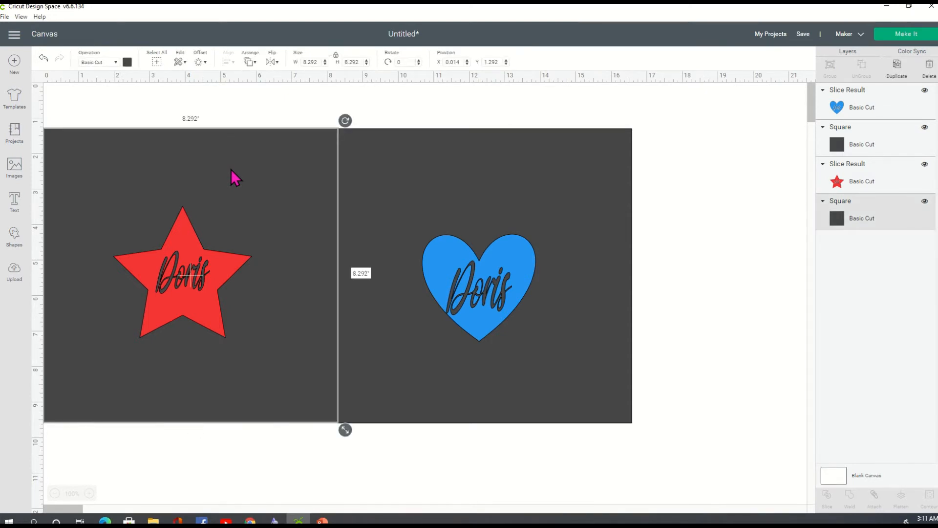
key("Delete")
left_click(399, 147)
key("Delete")
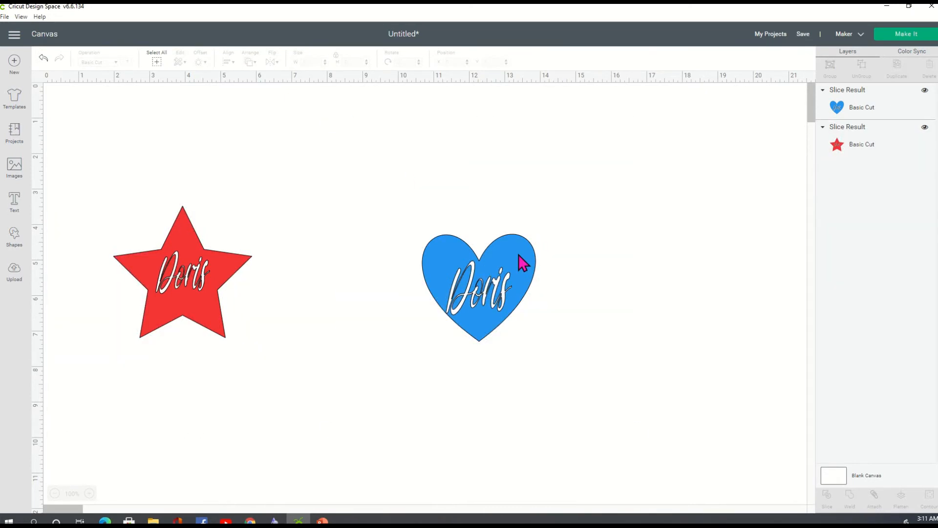
left_click(908, 35)
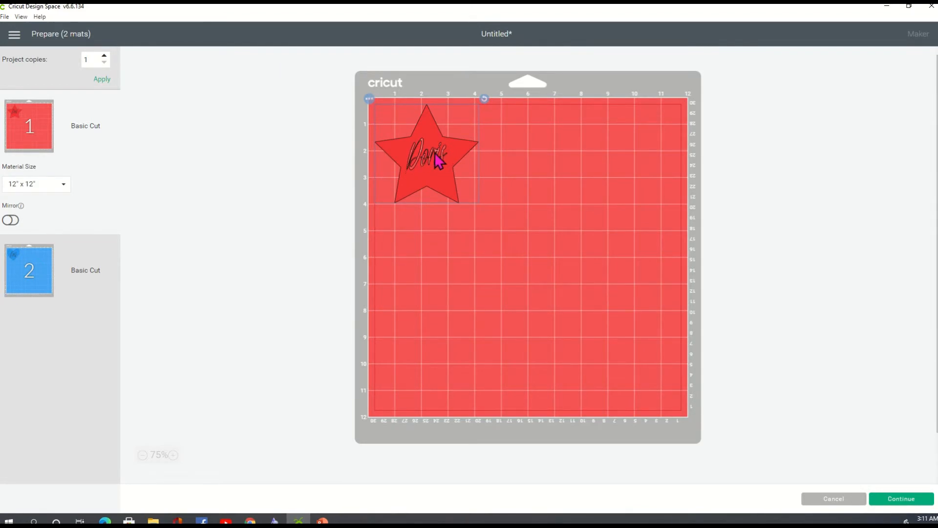
Step: Preview mat 2 with the blue heart, then cancel back to the canvas
left_click(41, 283)
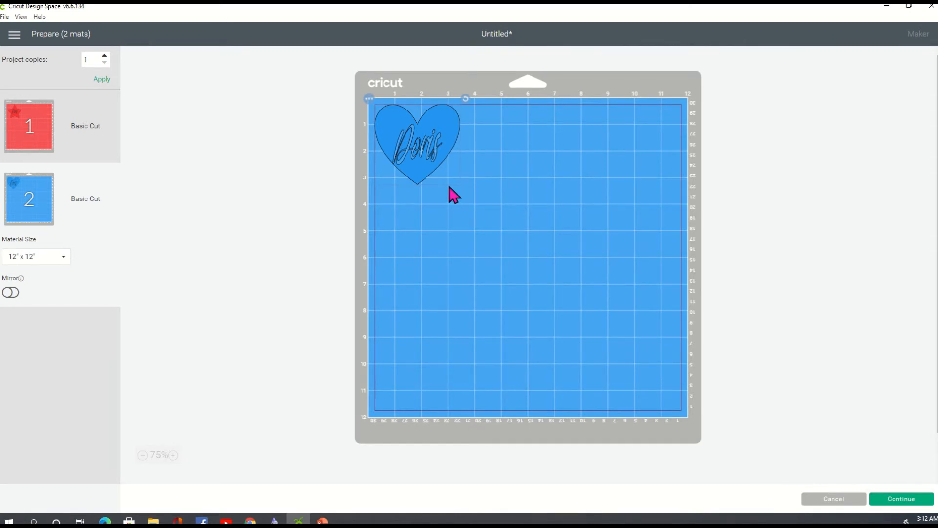
left_click(844, 503)
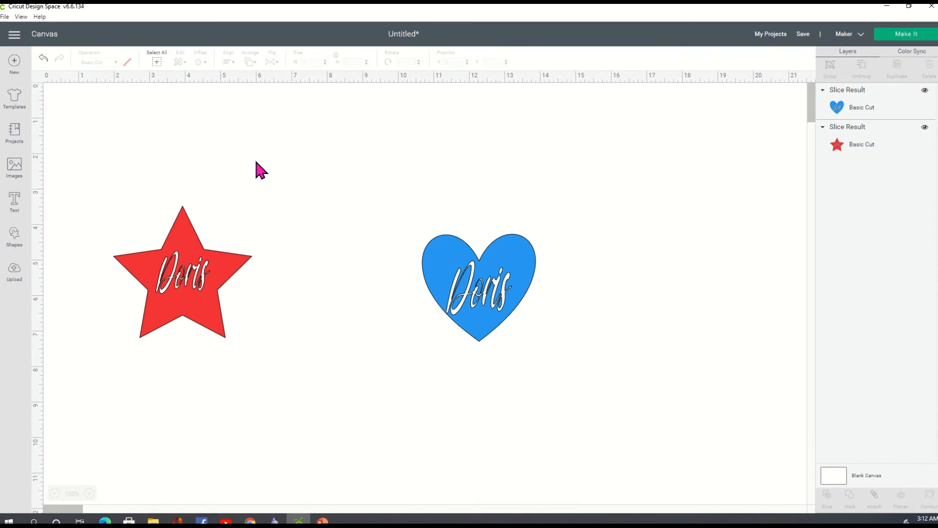
Step: Move the blue heart left beside the red star and nudge both into place
left_click_drag(479, 293, 326, 292)
left_click(516, 317)
left_click_drag(195, 291, 215, 290)
left_click(424, 352)
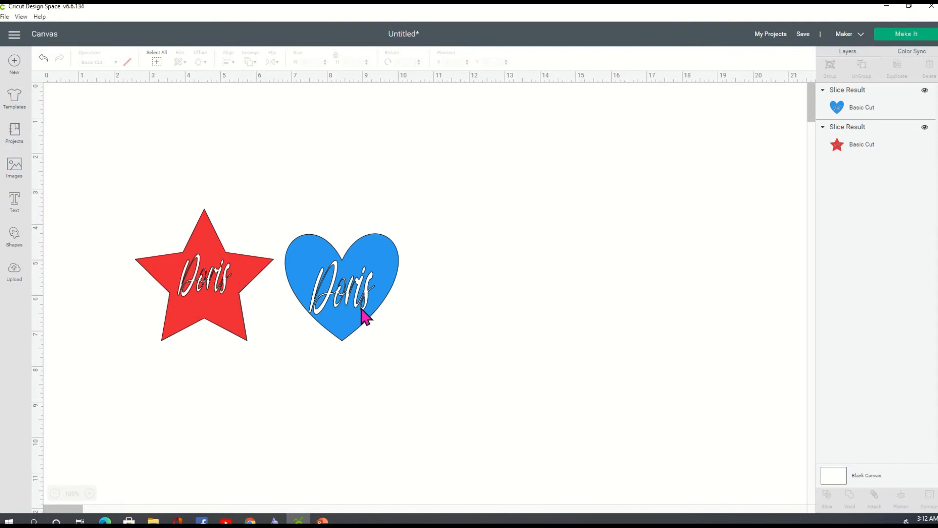
left_click(369, 322)
left_click_drag(369, 322, 368, 322)
left_click(479, 332)
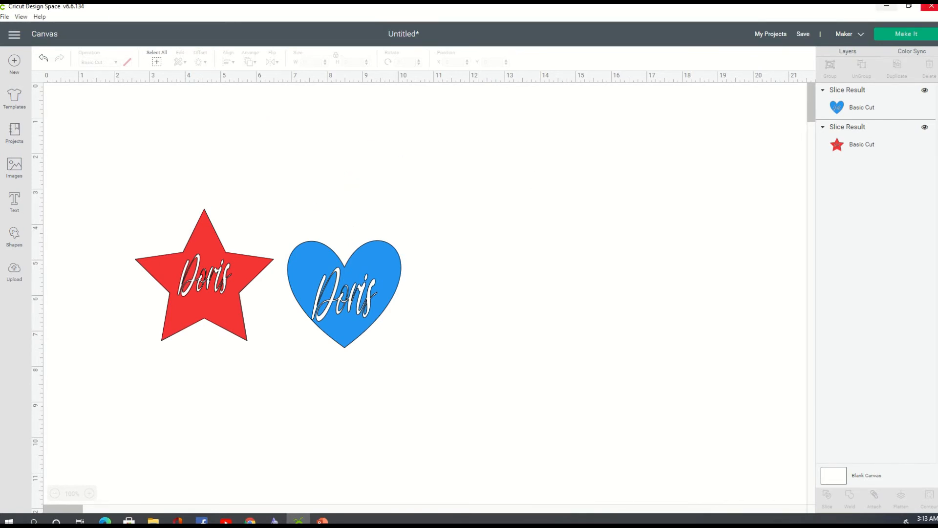
mouse_move(118, 2)
Step: Add a two-line text box: 'Facebook Group' on the first line, the group's name on the second
left_click(14, 209)
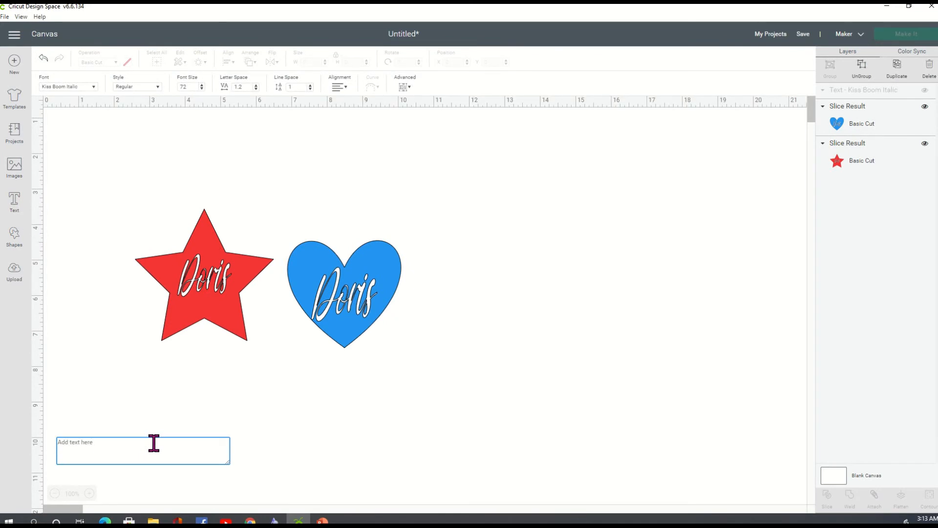
type("Facebook")
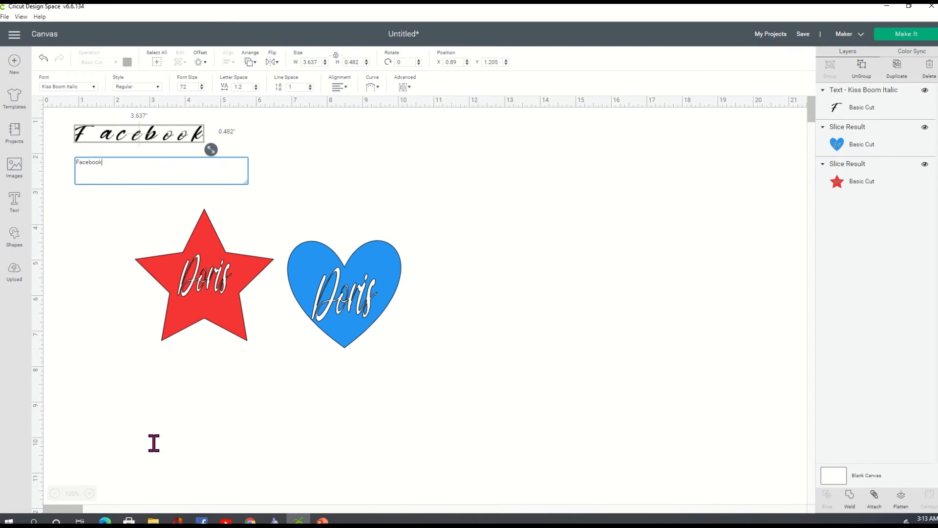
type(" Gru")
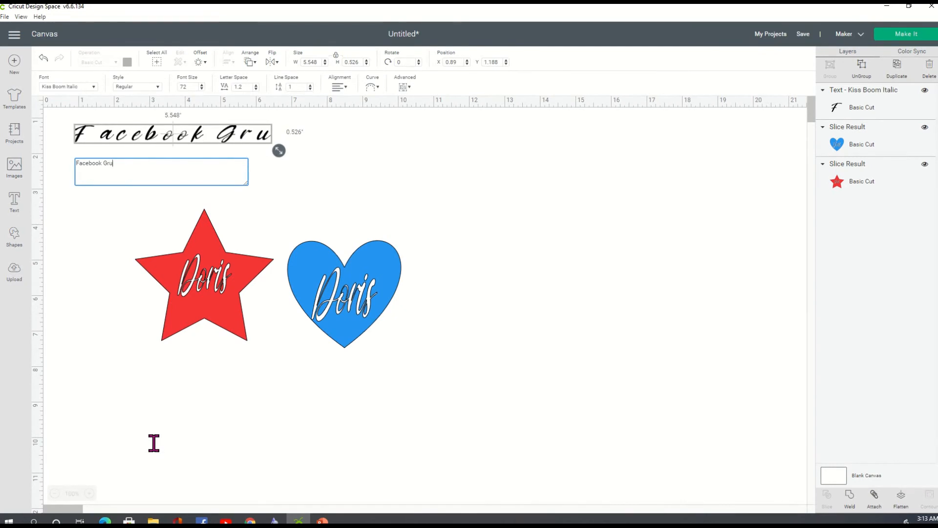
key("BackSpace")
type("oup")
key("Return")
type("C")
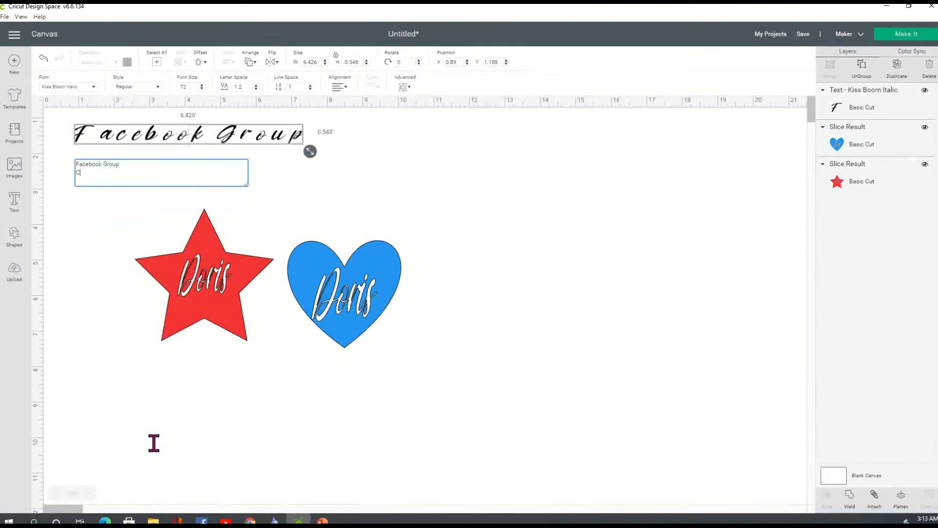
type("andoris' Cricut")
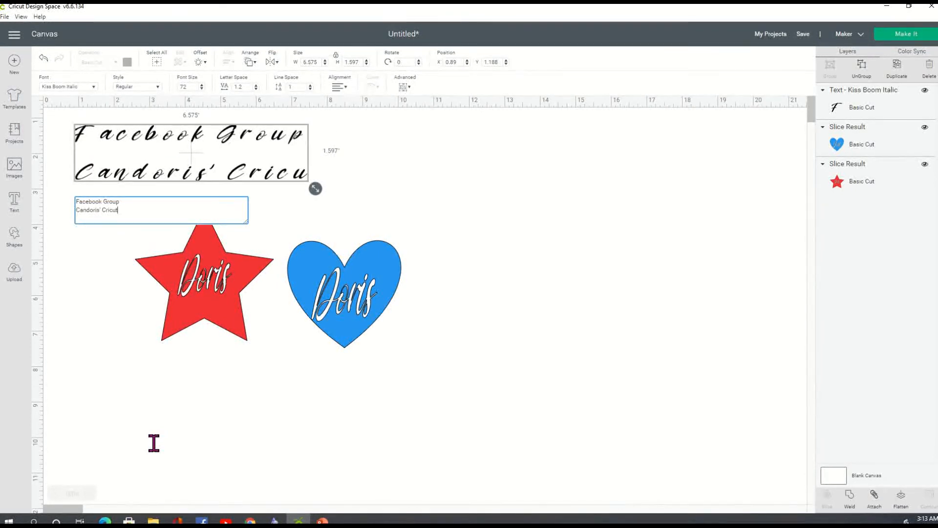
type(" and Creative Crafter")
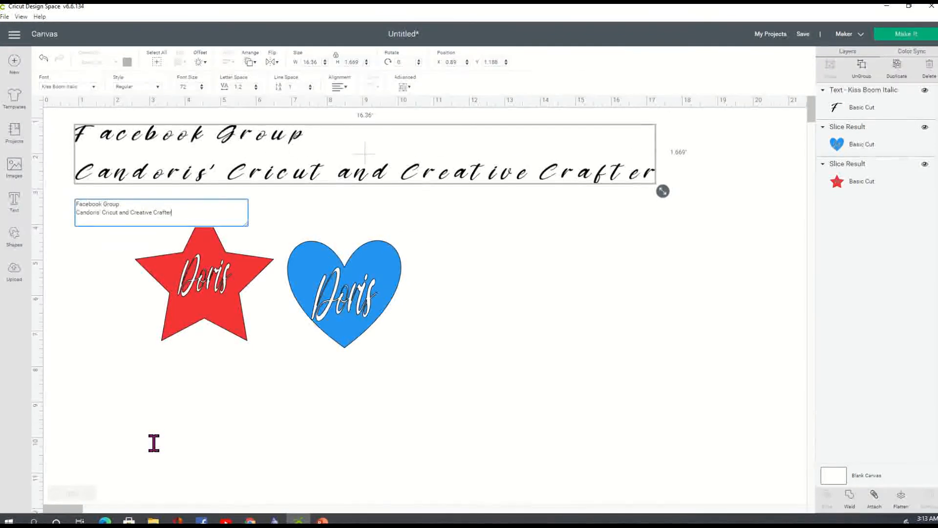
type("s")
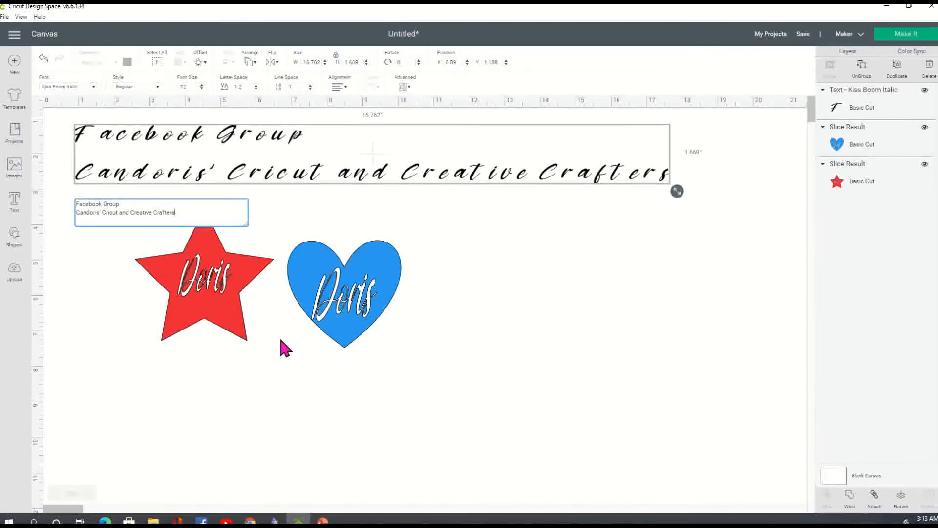
left_click(638, 271)
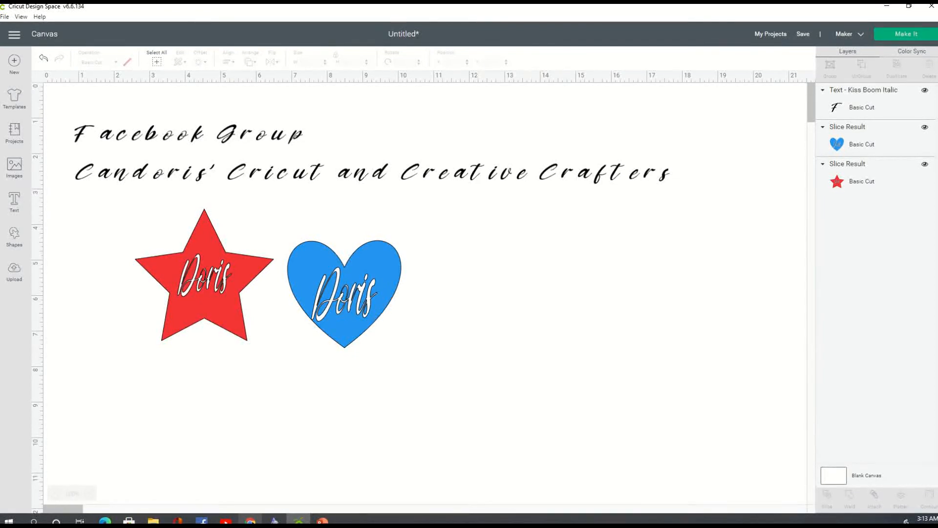
mouse_move(250, 521)
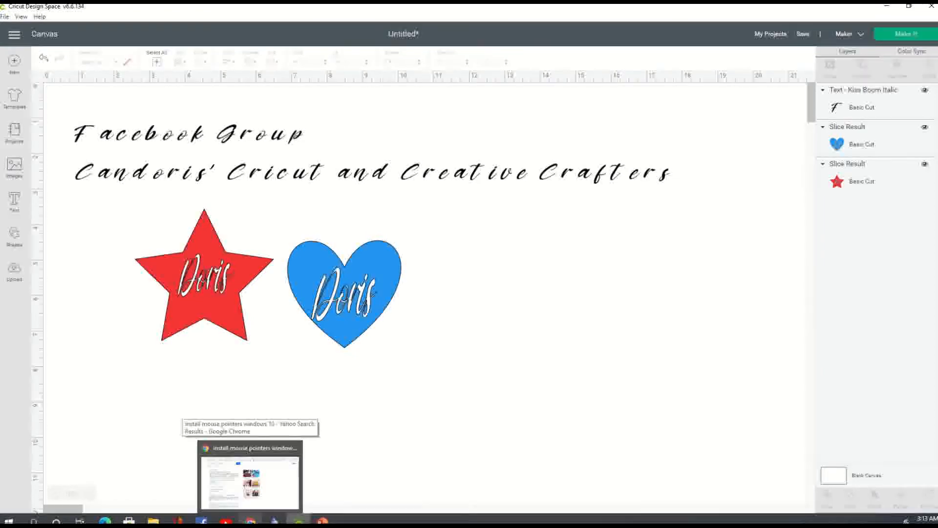
left_click(250, 477)
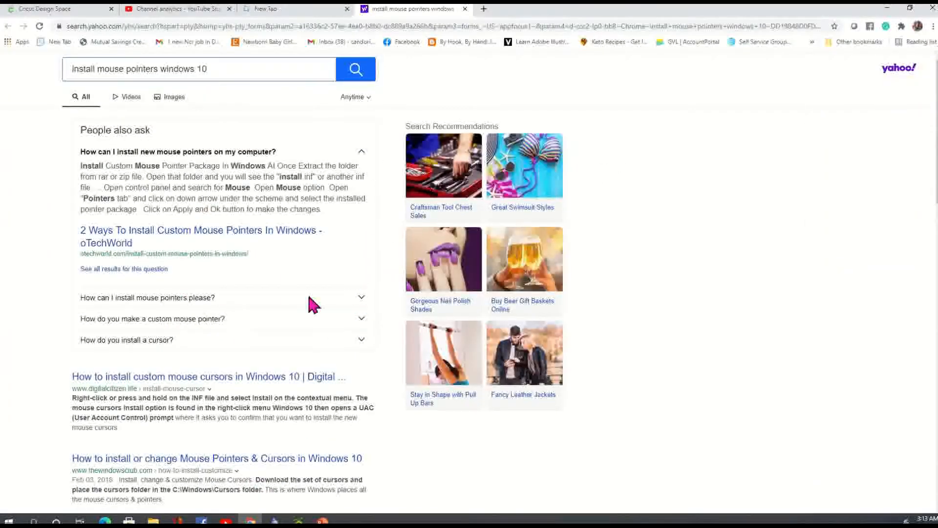
left_click(231, 26)
type("fac")
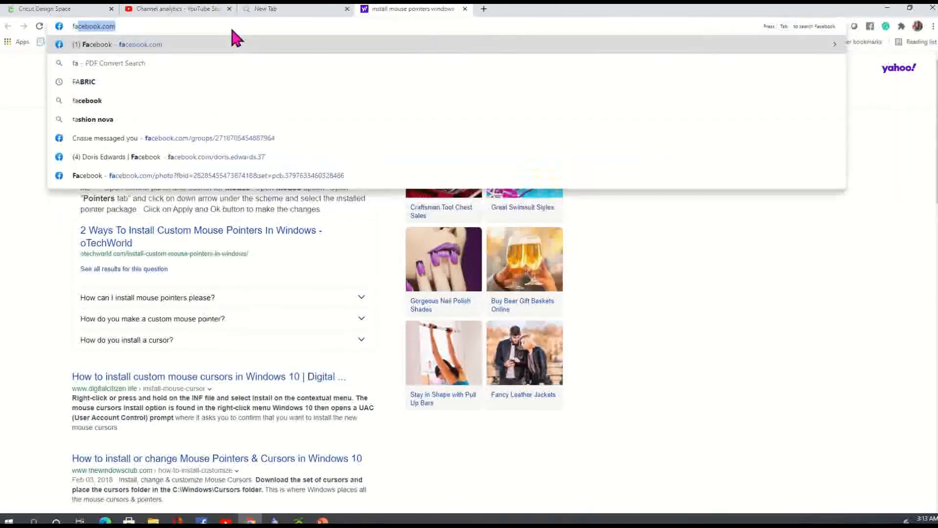
type("e")
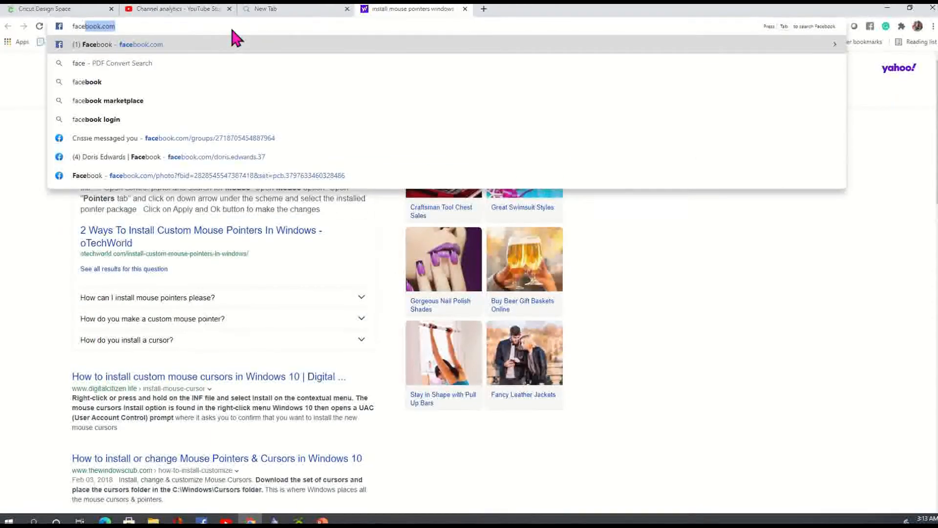
type("book")
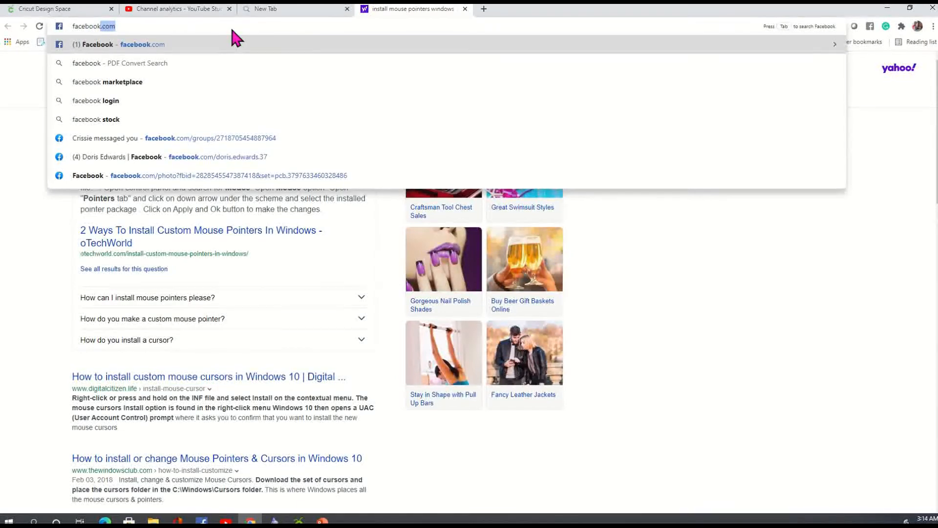
key("Return")
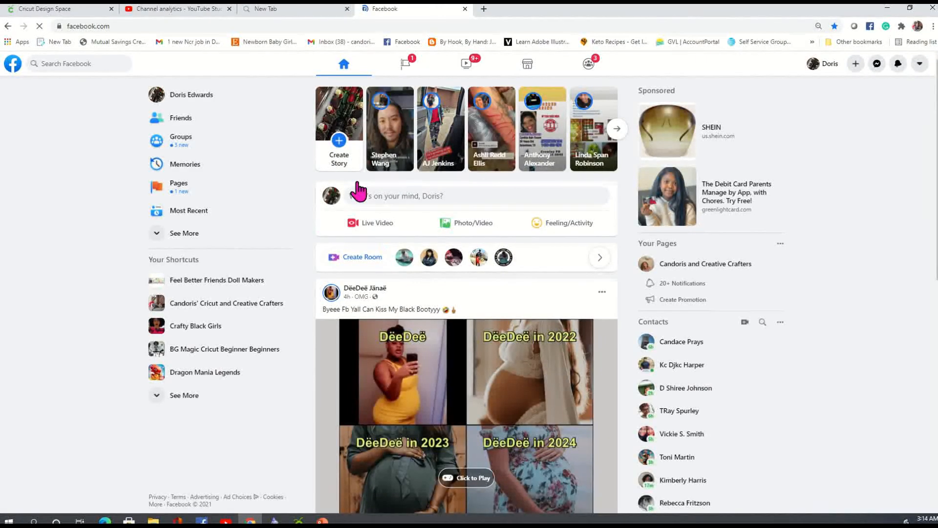
left_click(247, 312)
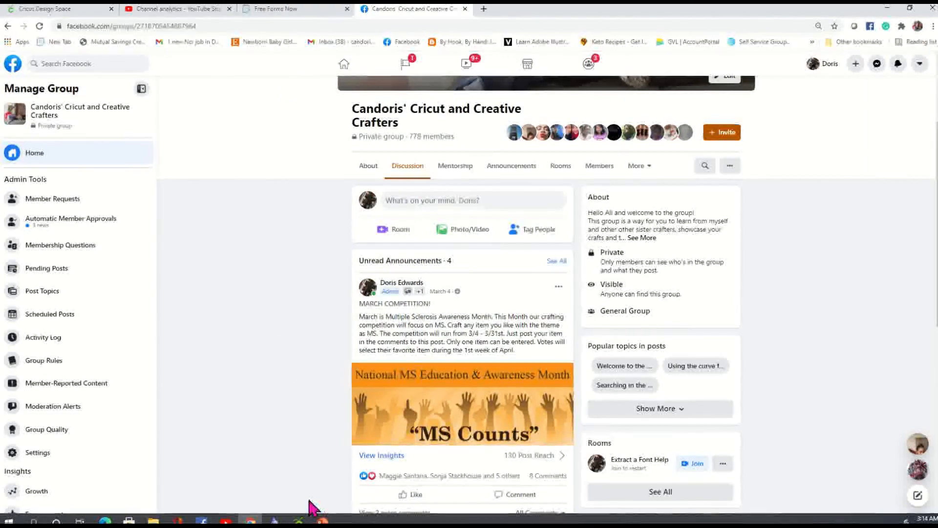
left_click(299, 520)
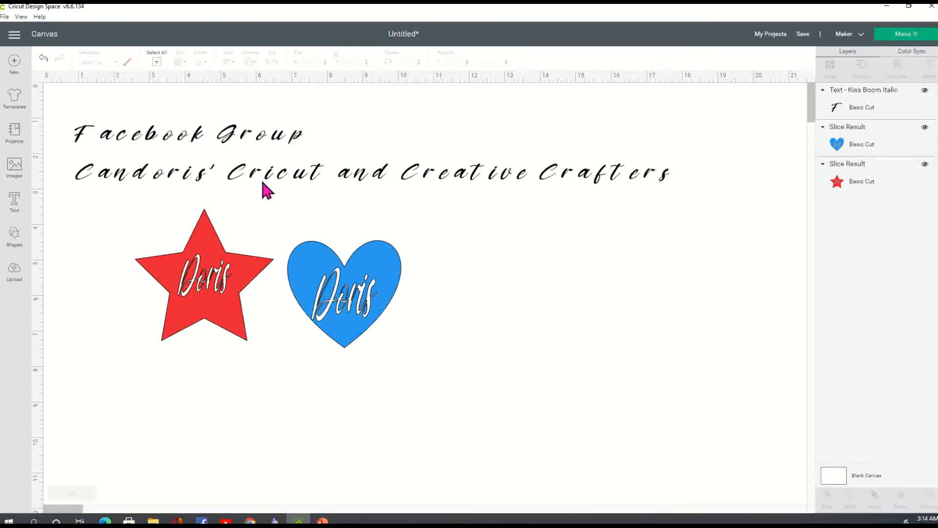
Step: Add the group's contact e-mail address as a third line of the script text block
left_click(488, 185)
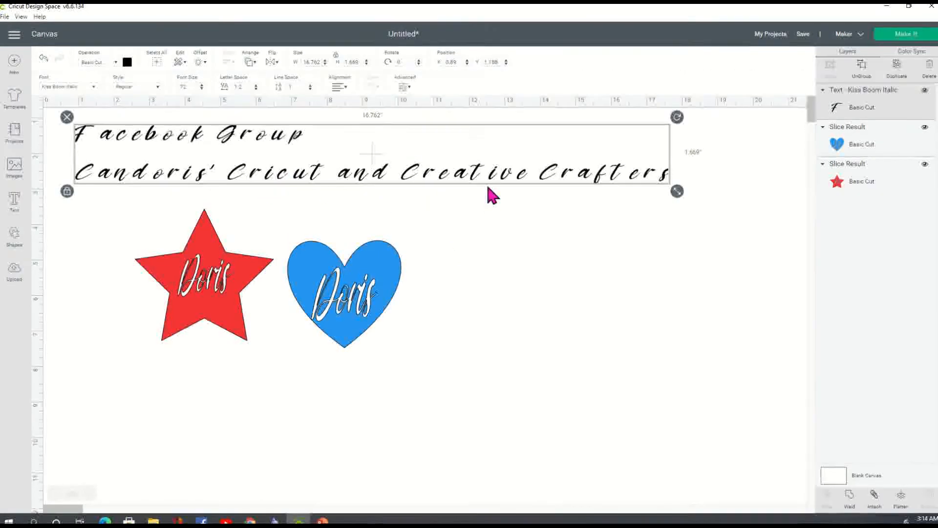
double_click(667, 182)
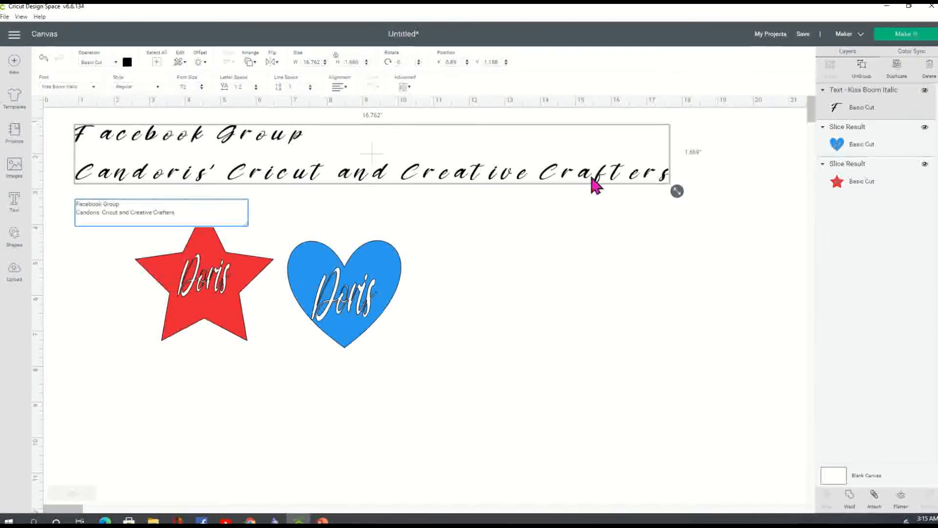
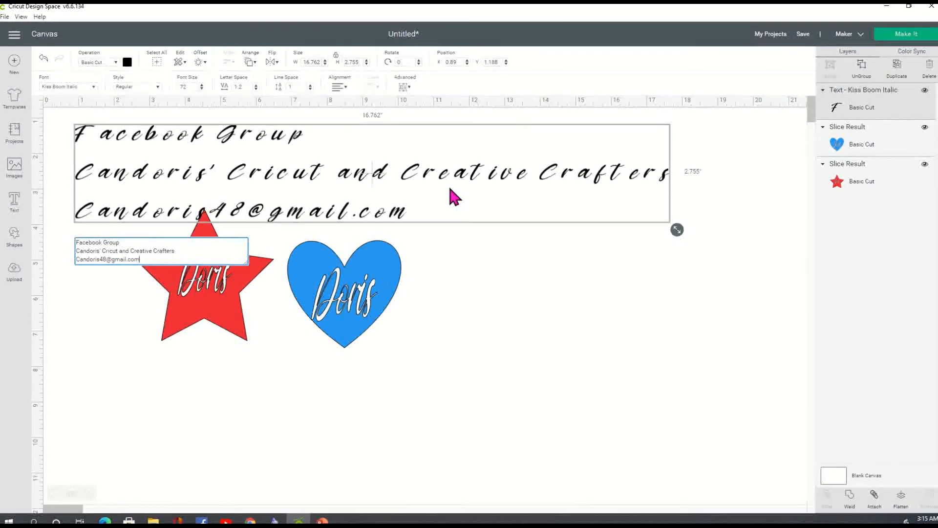
left_click(527, 351)
Step: Shift the text block right and move the red star and blue heart down-left
left_click_drag(340, 185, 433, 193)
left_click_drag(210, 296, 163, 340)
left_click_drag(390, 306, 342, 368)
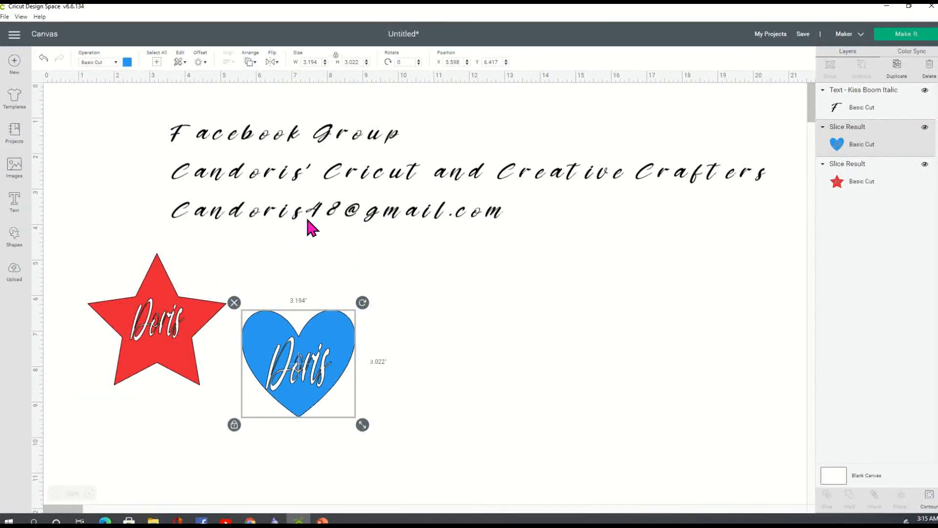
Step: Keep Kiss Boom Italic as the font of the three-line text block
left_click(353, 214)
left_click(95, 90)
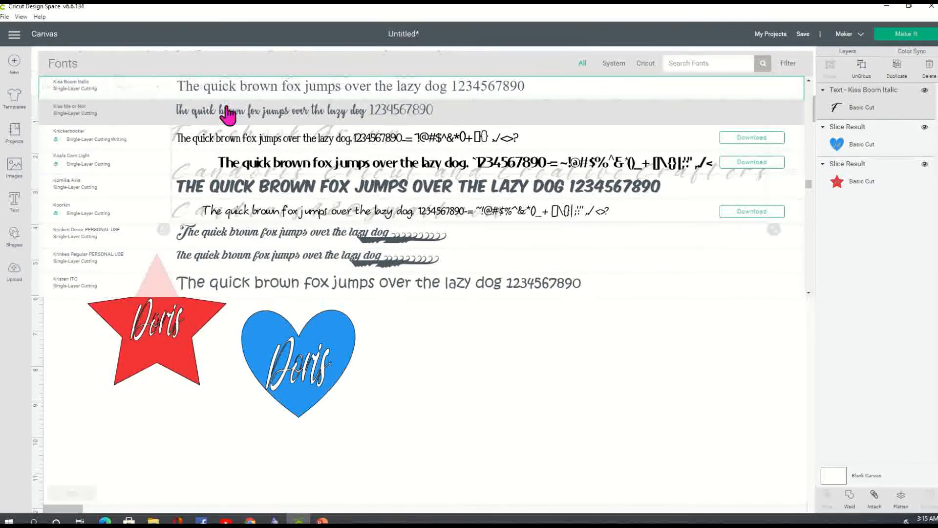
left_click(238, 87)
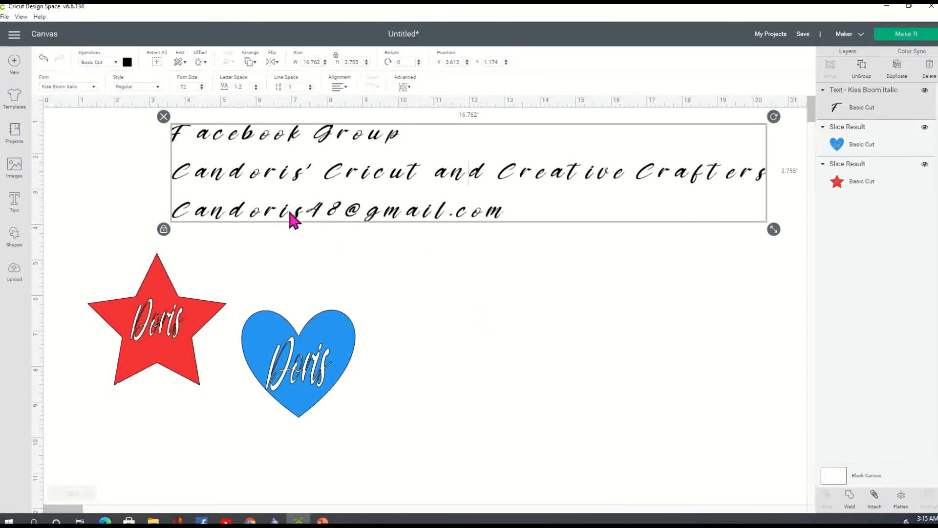
left_click(557, 320)
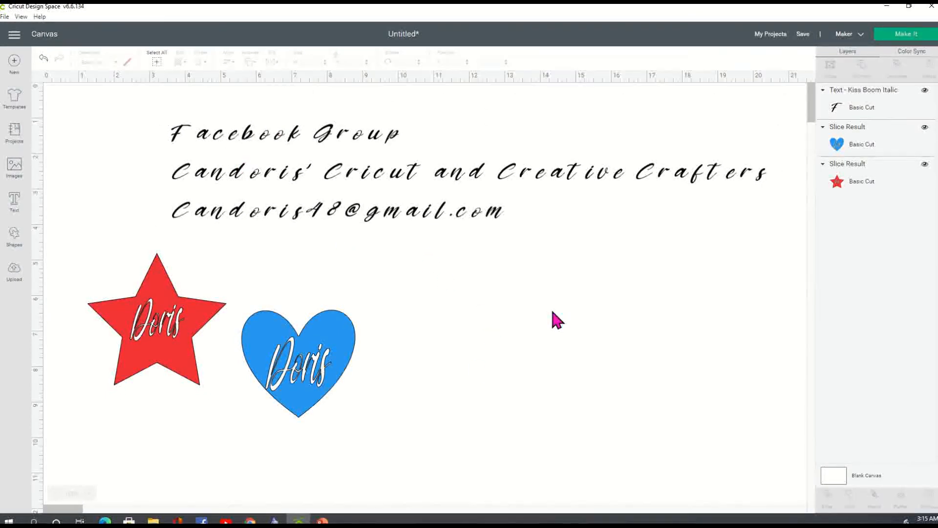